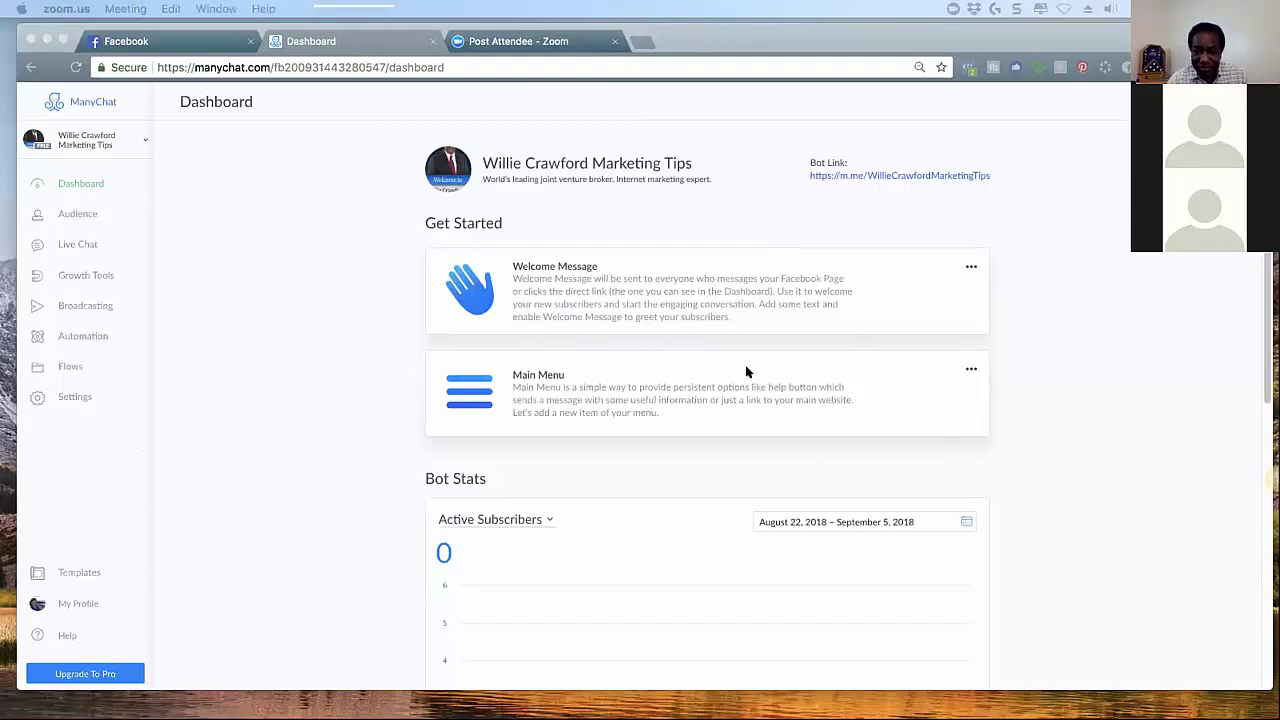
left_click(642, 41)
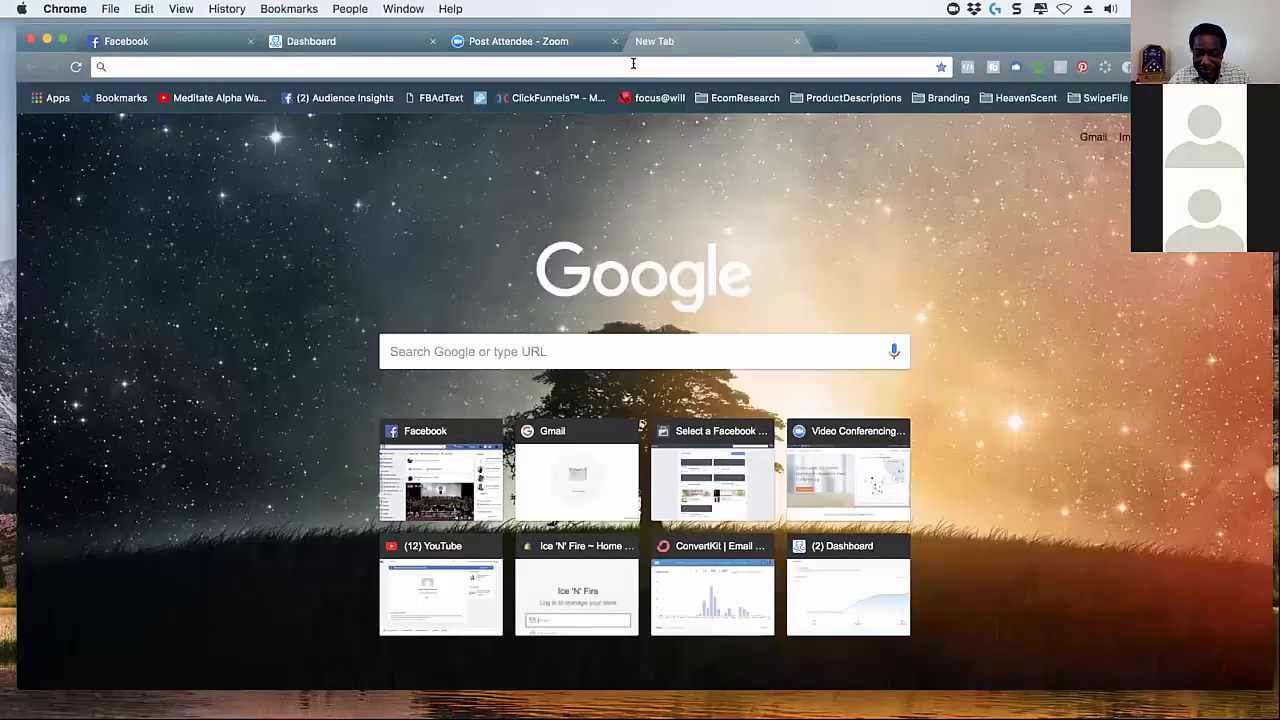
type("https://m.me/mariagudelisfanpage?ref=w1612685")
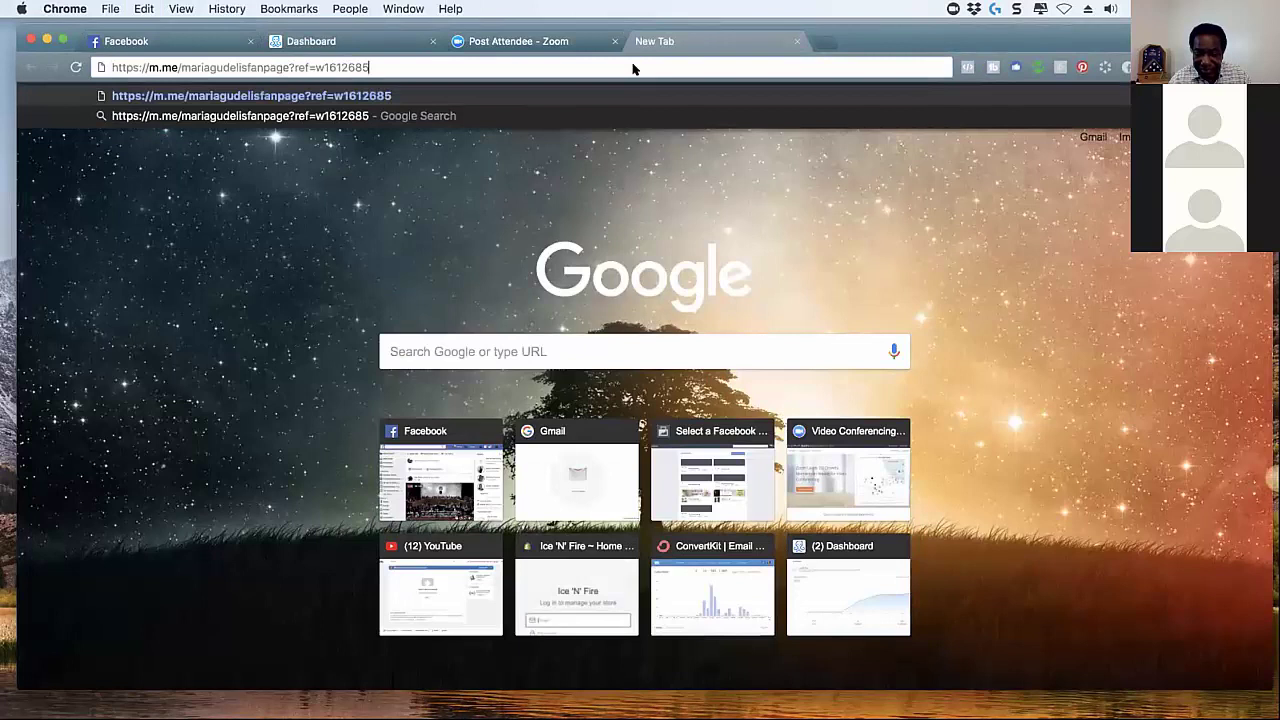
key("Return")
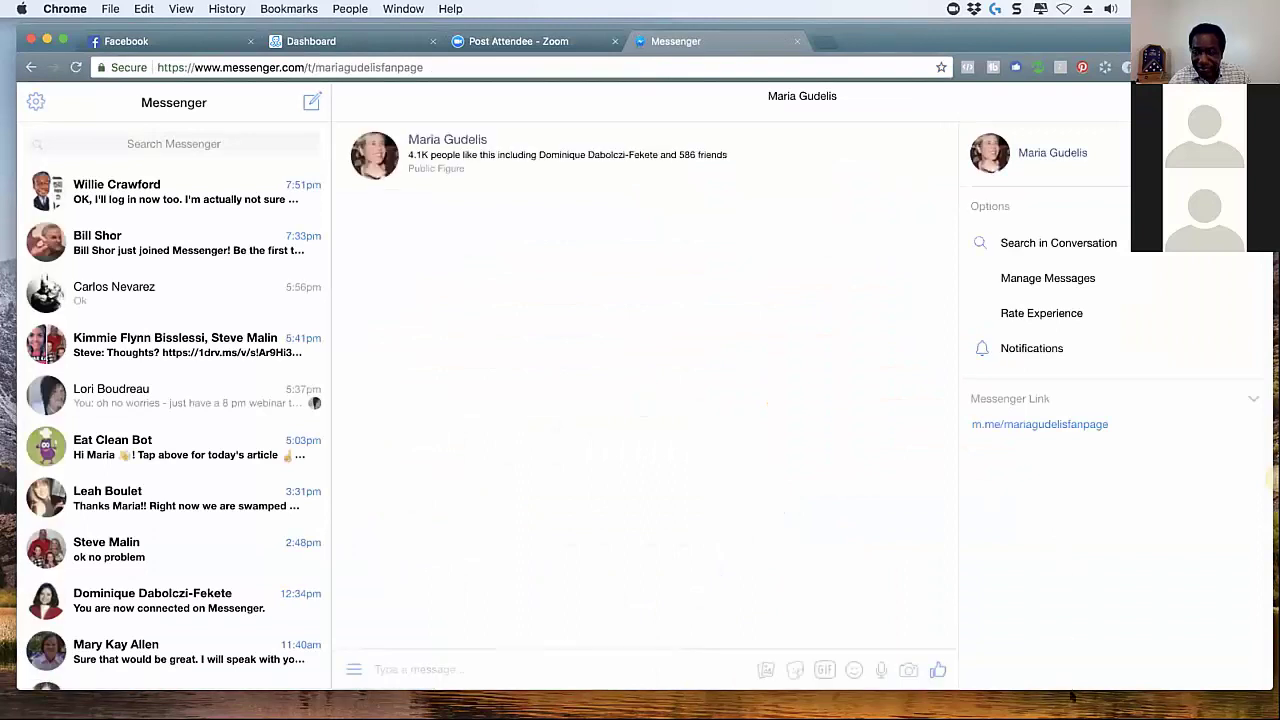
Make the browser window taller and enlarge the Messenger page by three zoom levels
left_click_drag(1071, 690, 1071, 712)
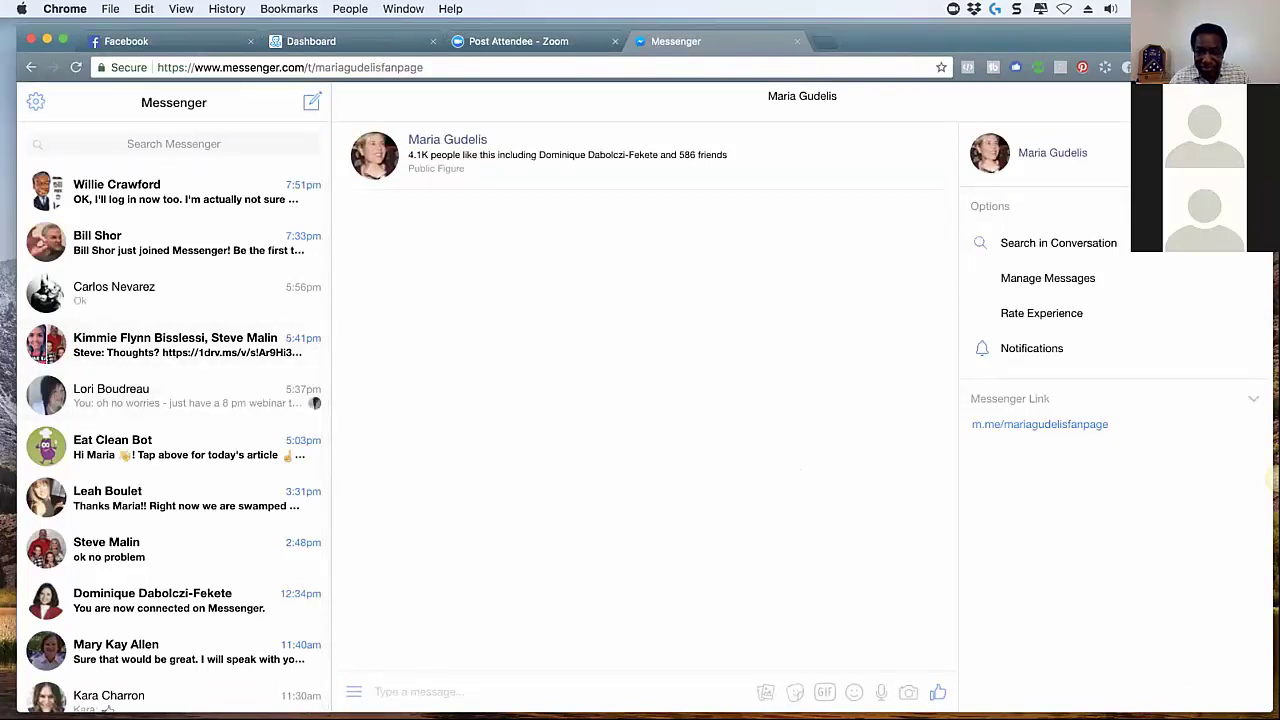
left_click(1262, 67)
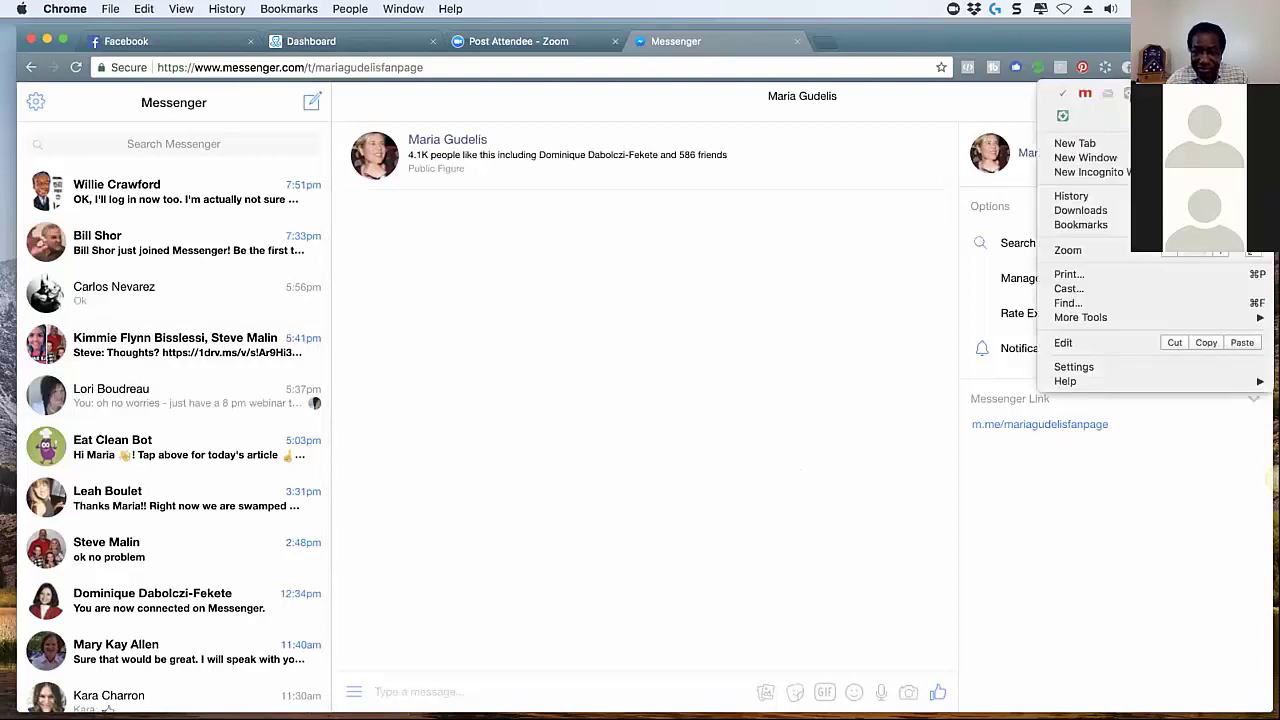
left_click(1223, 254)
left_click(1223, 254)
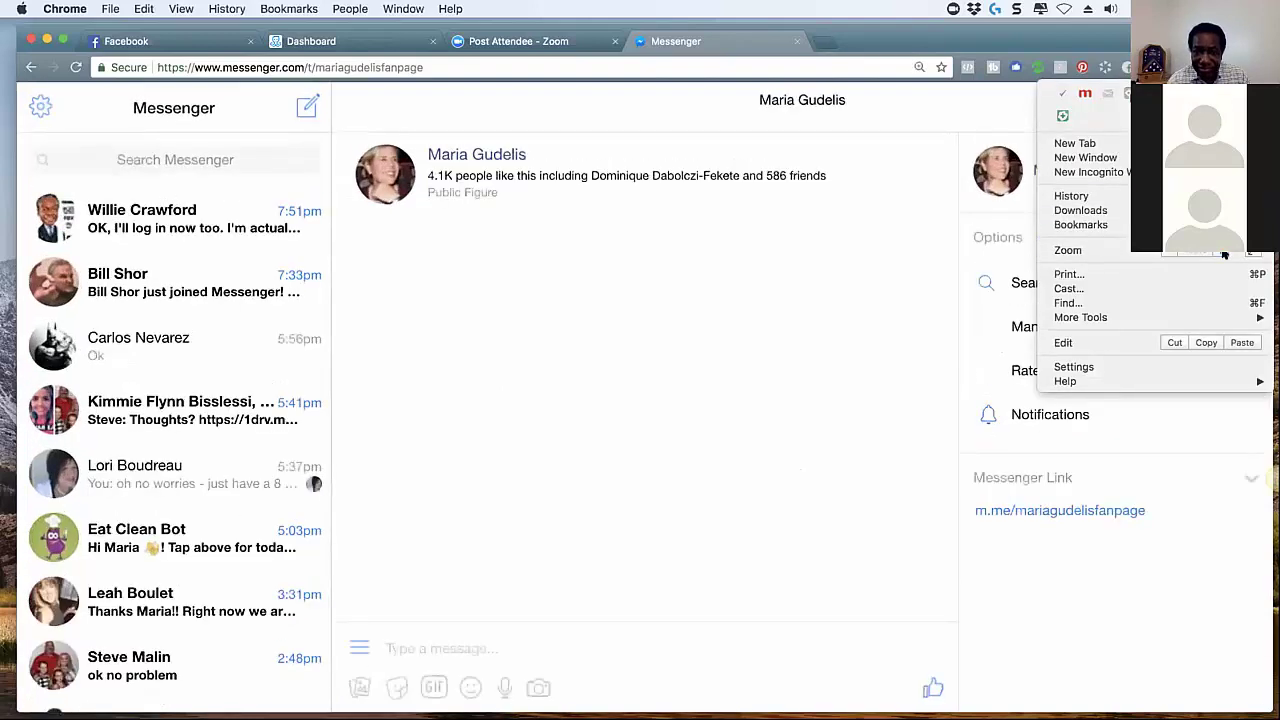
left_click(1223, 254)
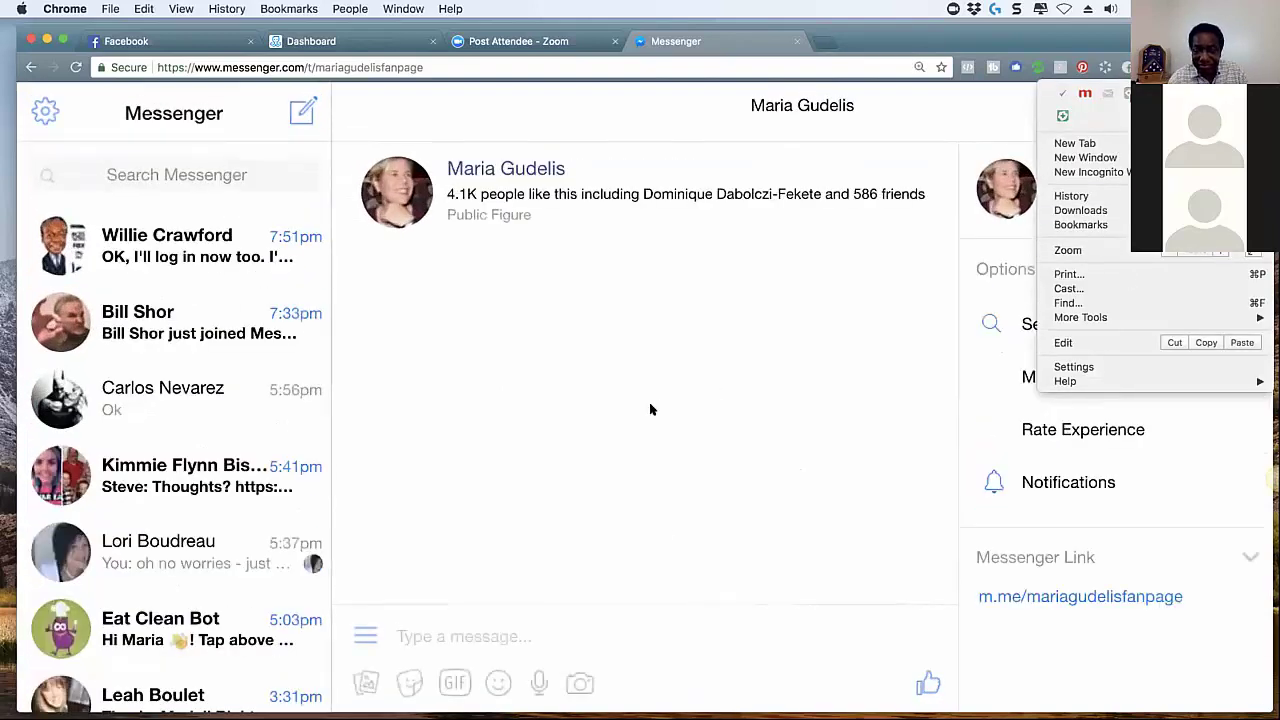
left_click(1005, 550)
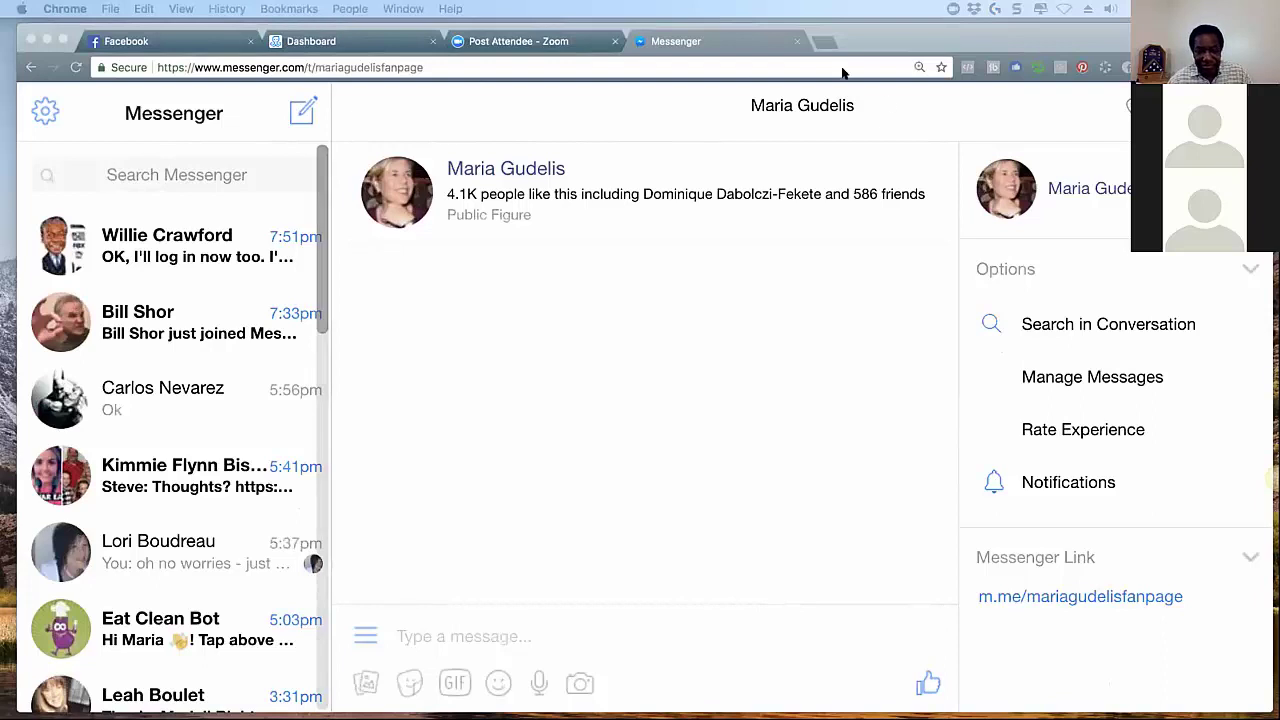
left_click(825, 41)
type("https://m.me/mariagudelisfanpage?ref=w1612685")
key("Return")
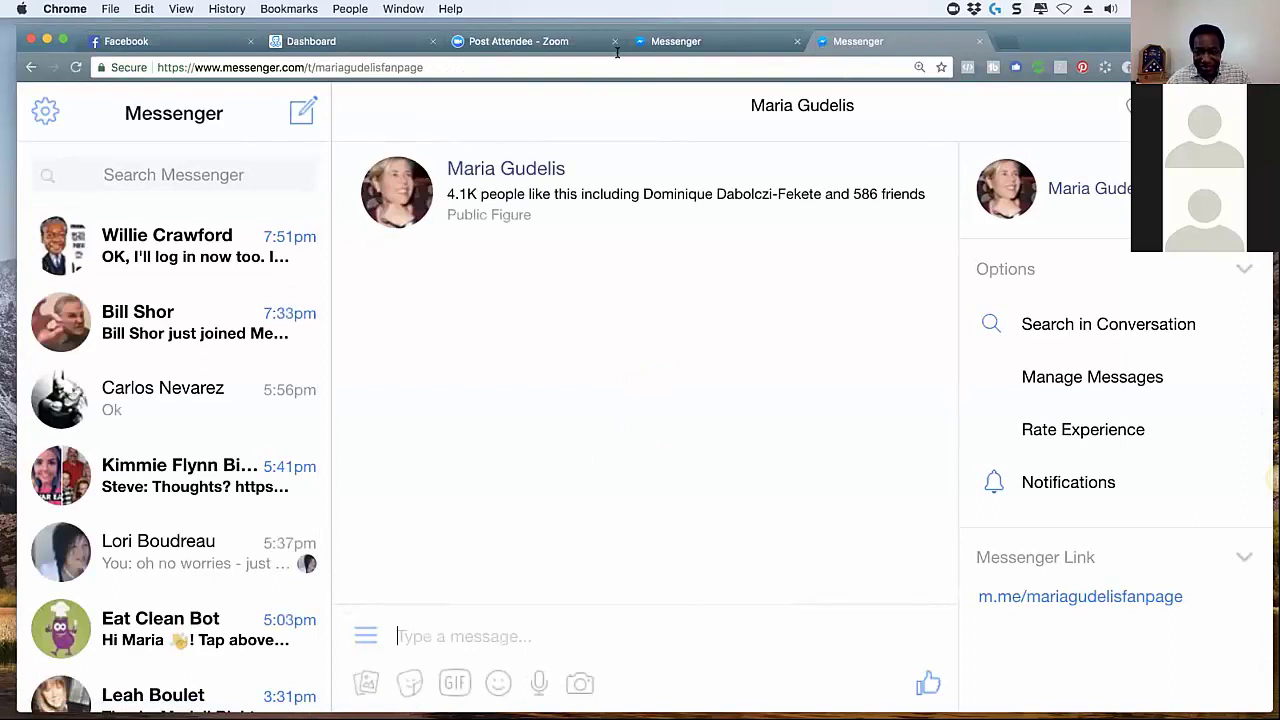
Launch the Messenger Ref URL from the setup of the 1n1chatbotcoaching growth tool in ManyChat
left_click(352, 41)
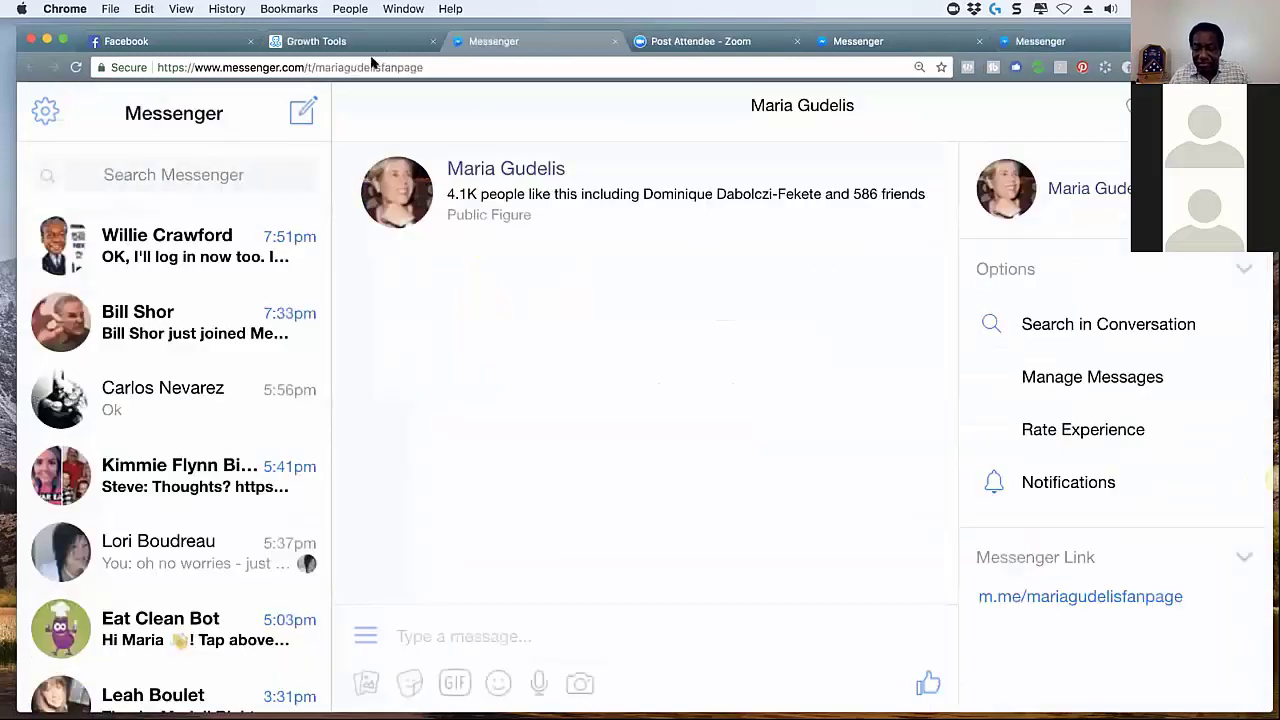
left_click(350, 44)
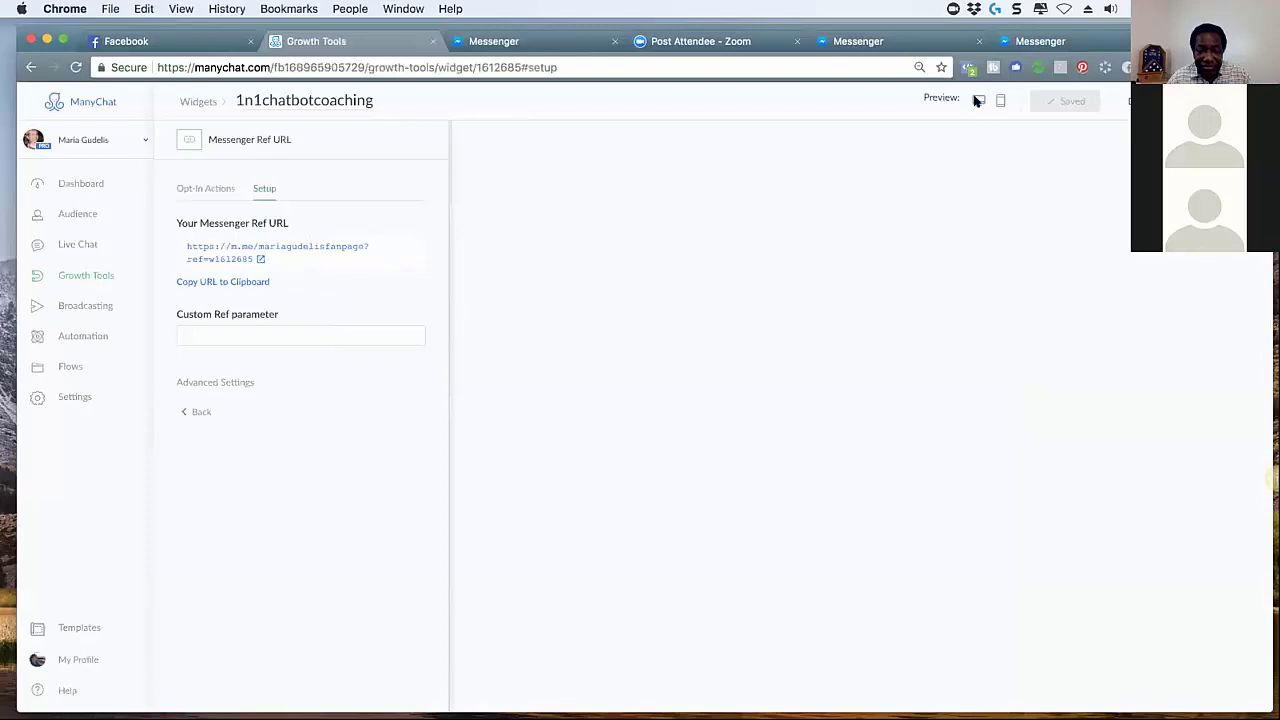
left_click(221, 252)
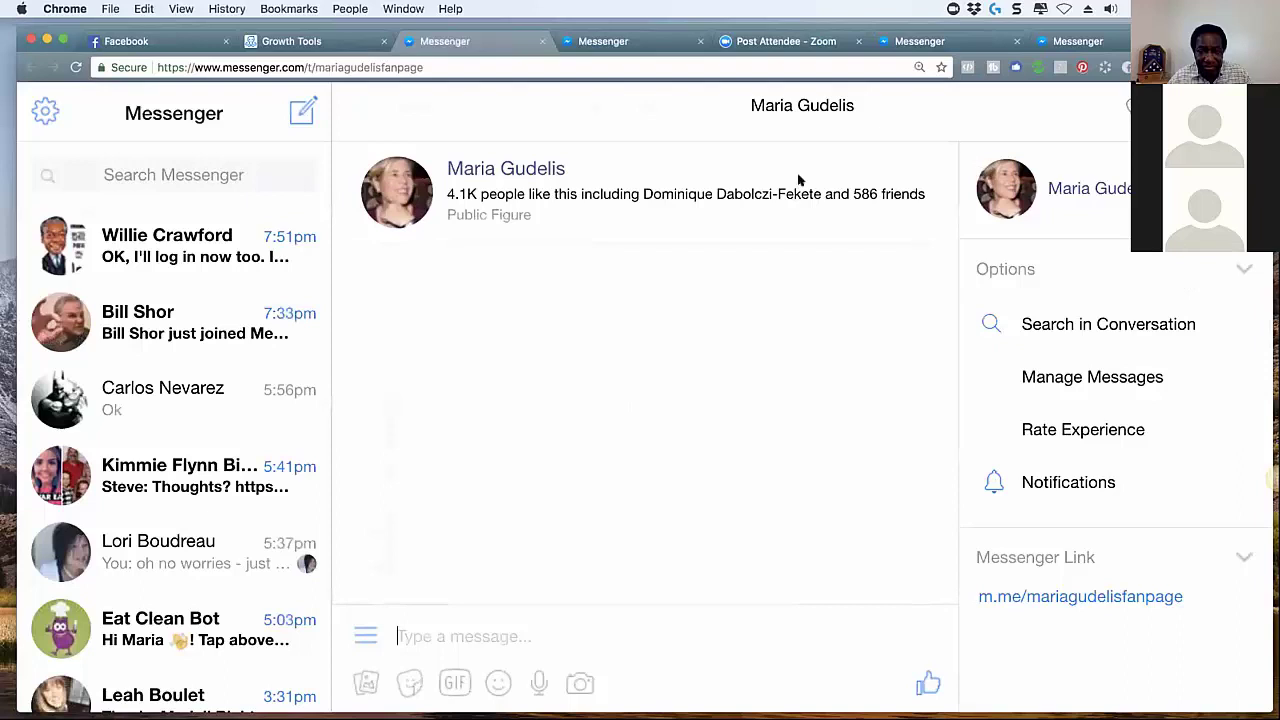
Open the 1n1chatbotcoaching widget's High ticket Elite opt-in message for editing and send a preview of its flow
left_click(253, 47)
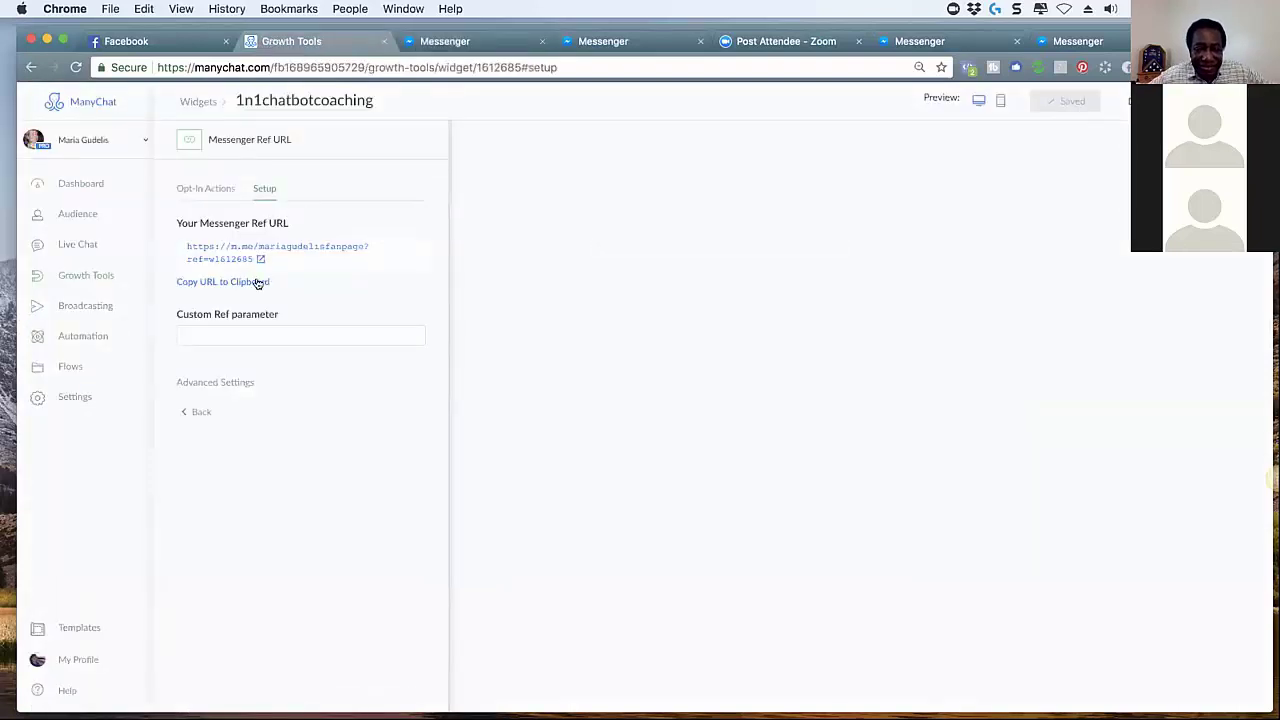
left_click(199, 190)
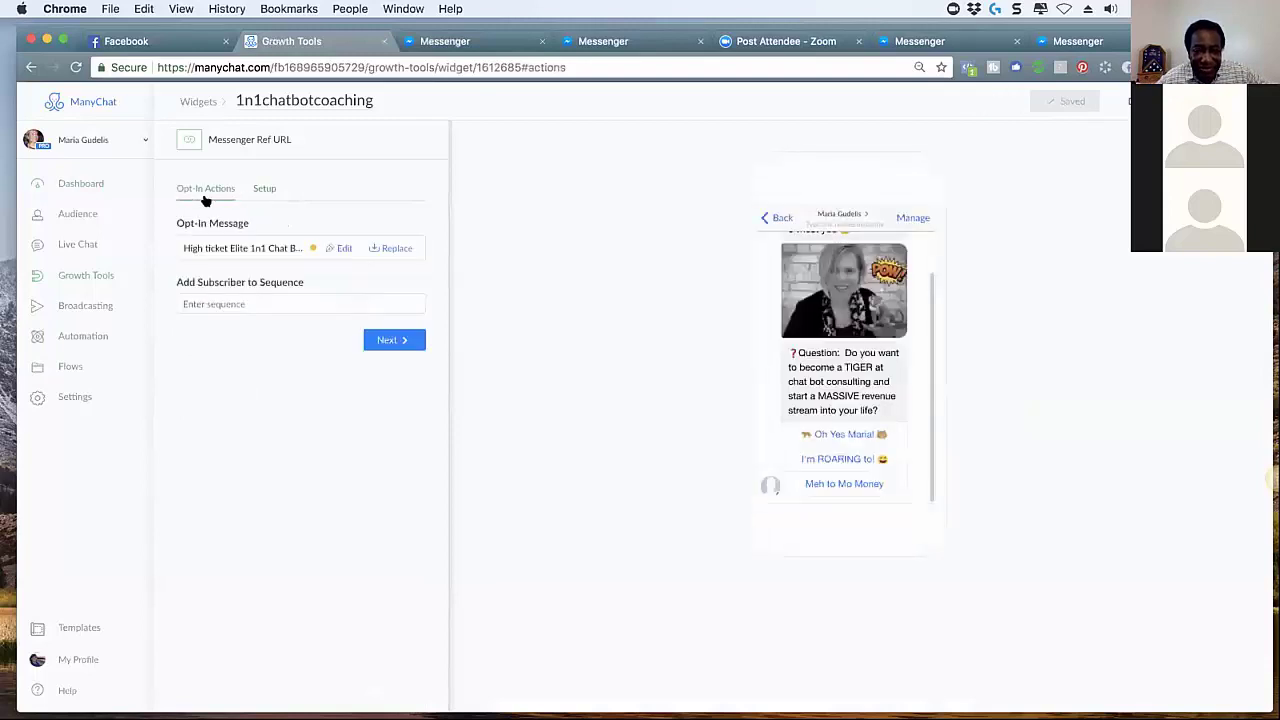
left_click(338, 248)
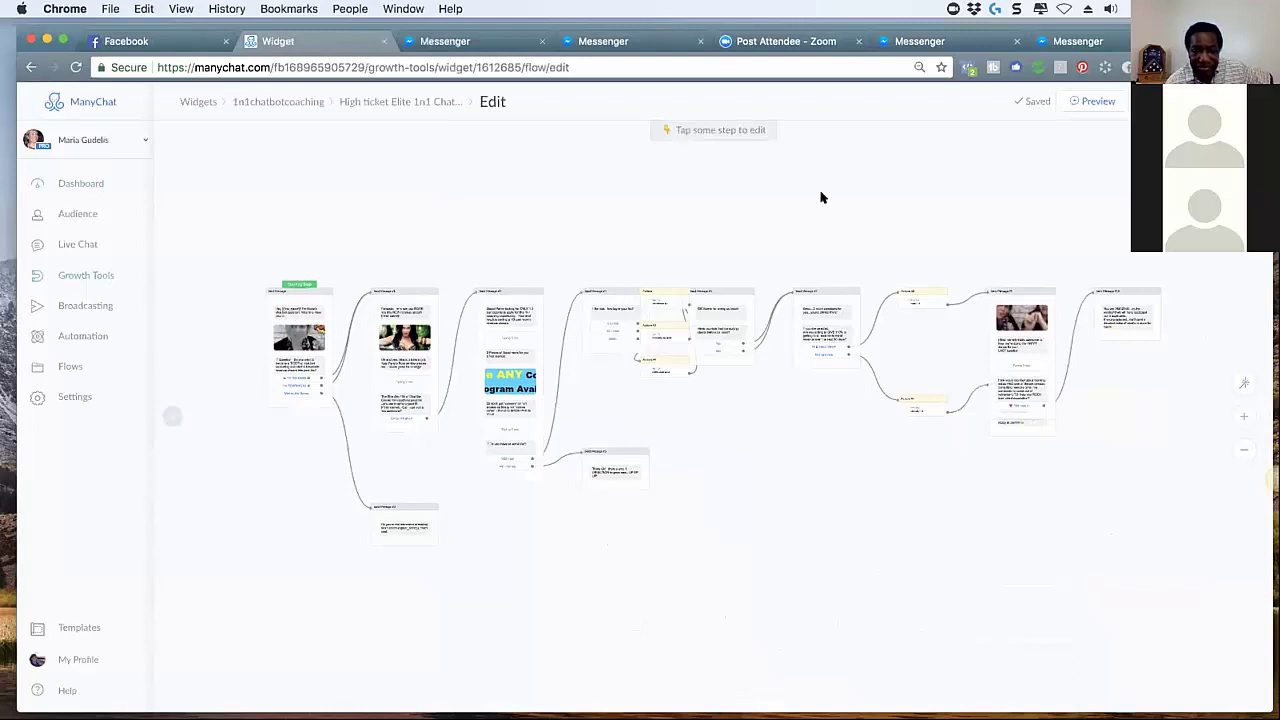
left_click(1078, 102)
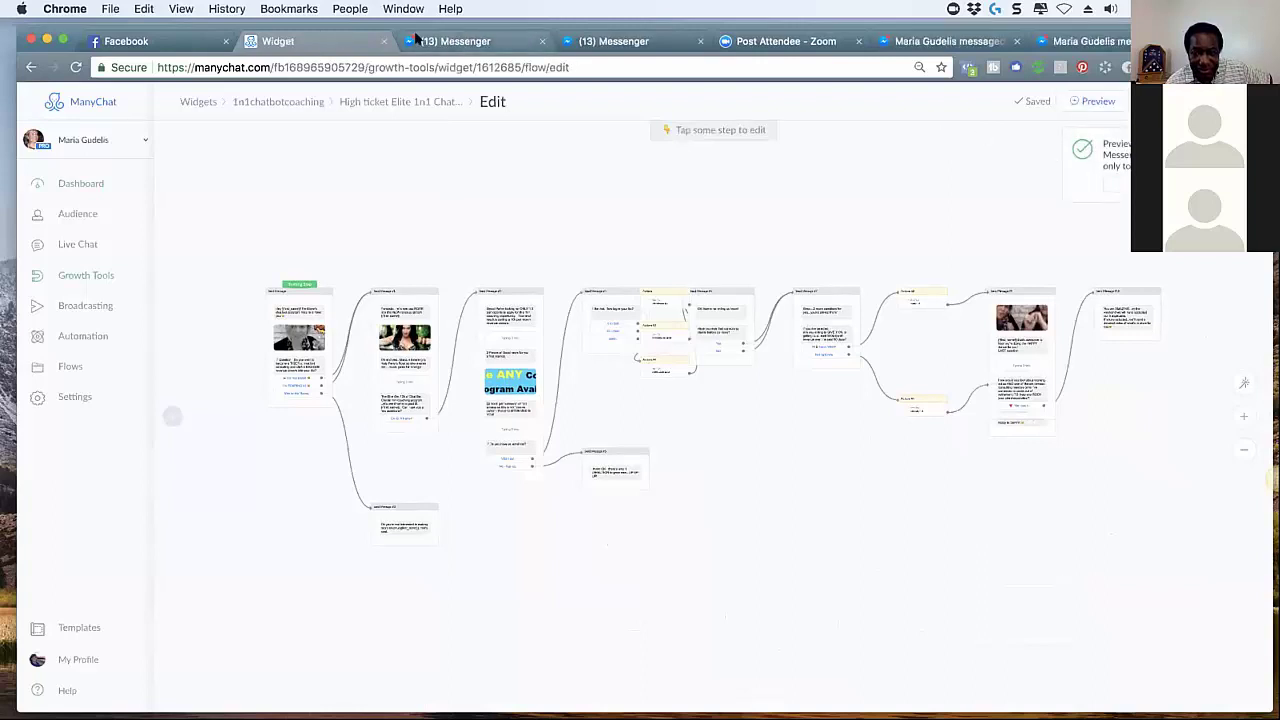
In the Messenger conversation, answer the TIGER question with the "Oh Yes" reply and accept the follow-up questions with "Go for it"
left_click(416, 40)
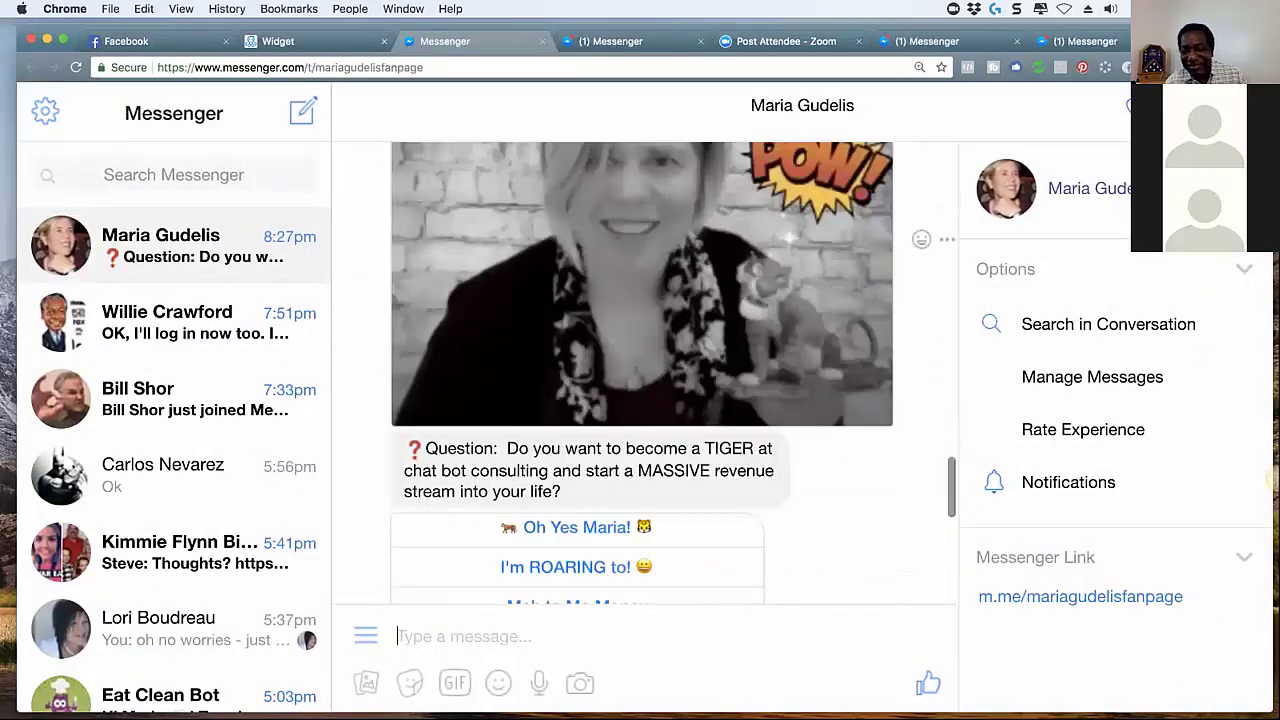
scroll(507, 183, "up", 3)
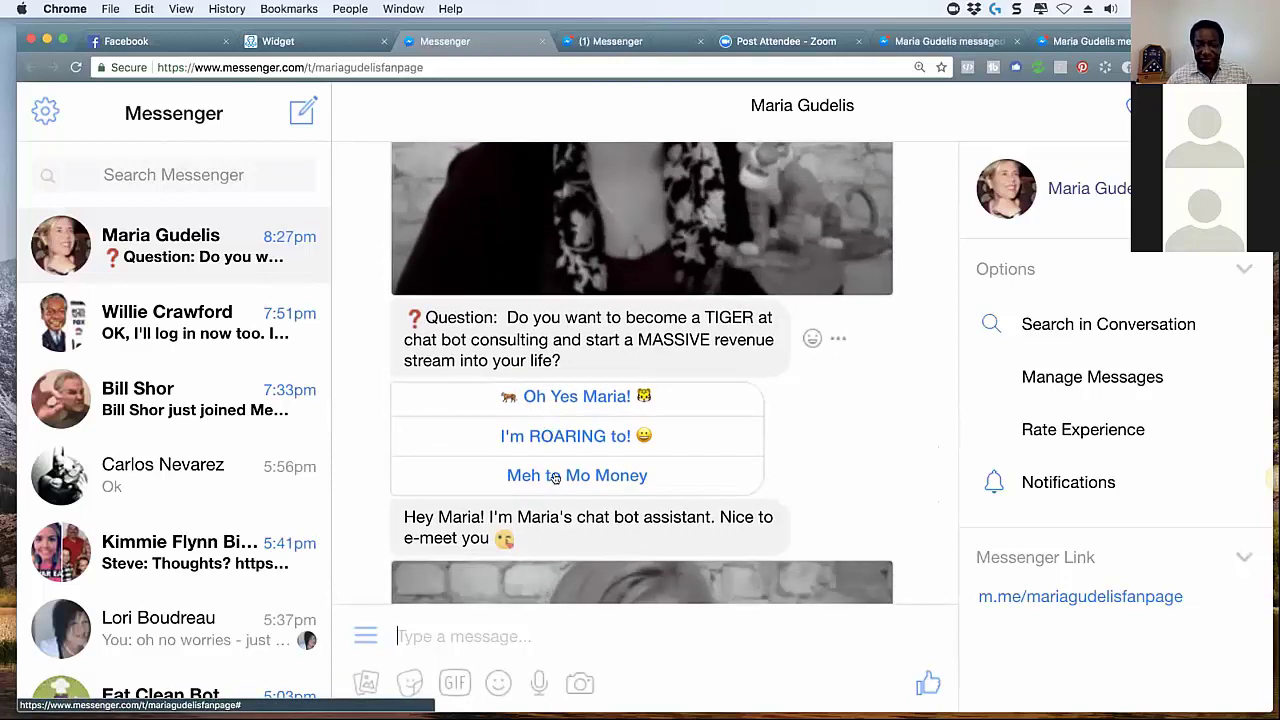
left_click(577, 398)
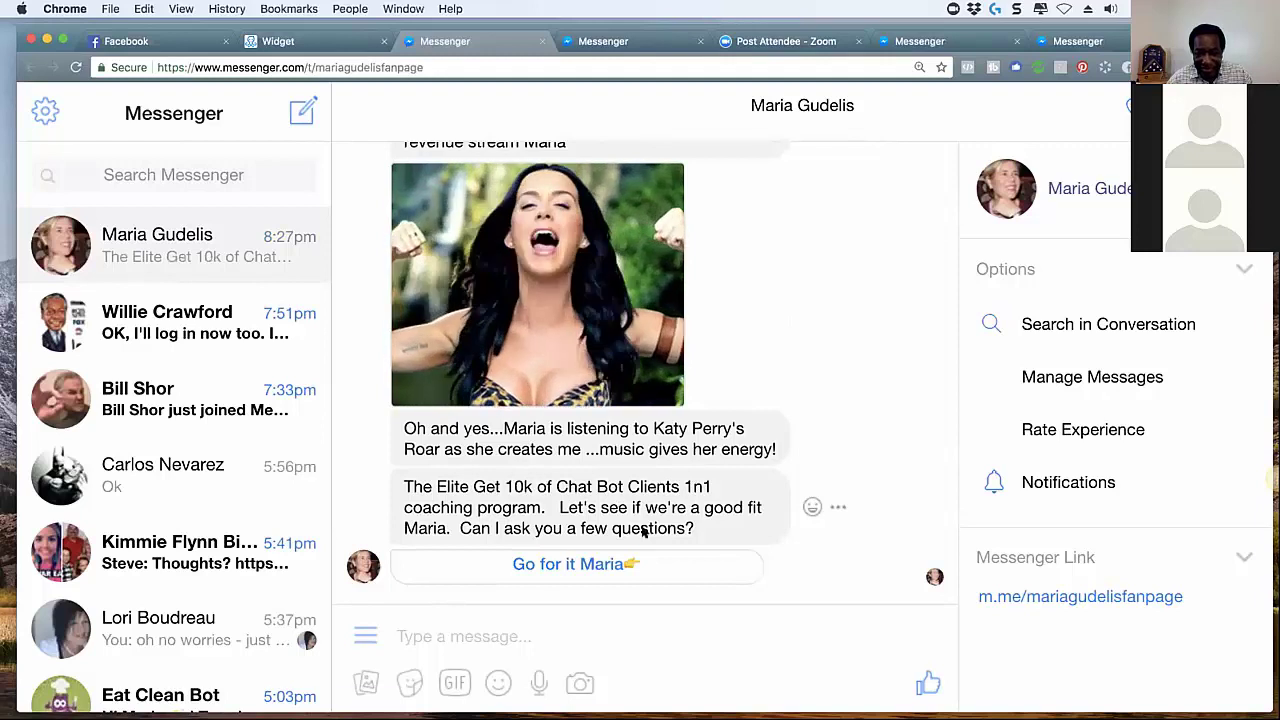
left_click(555, 565)
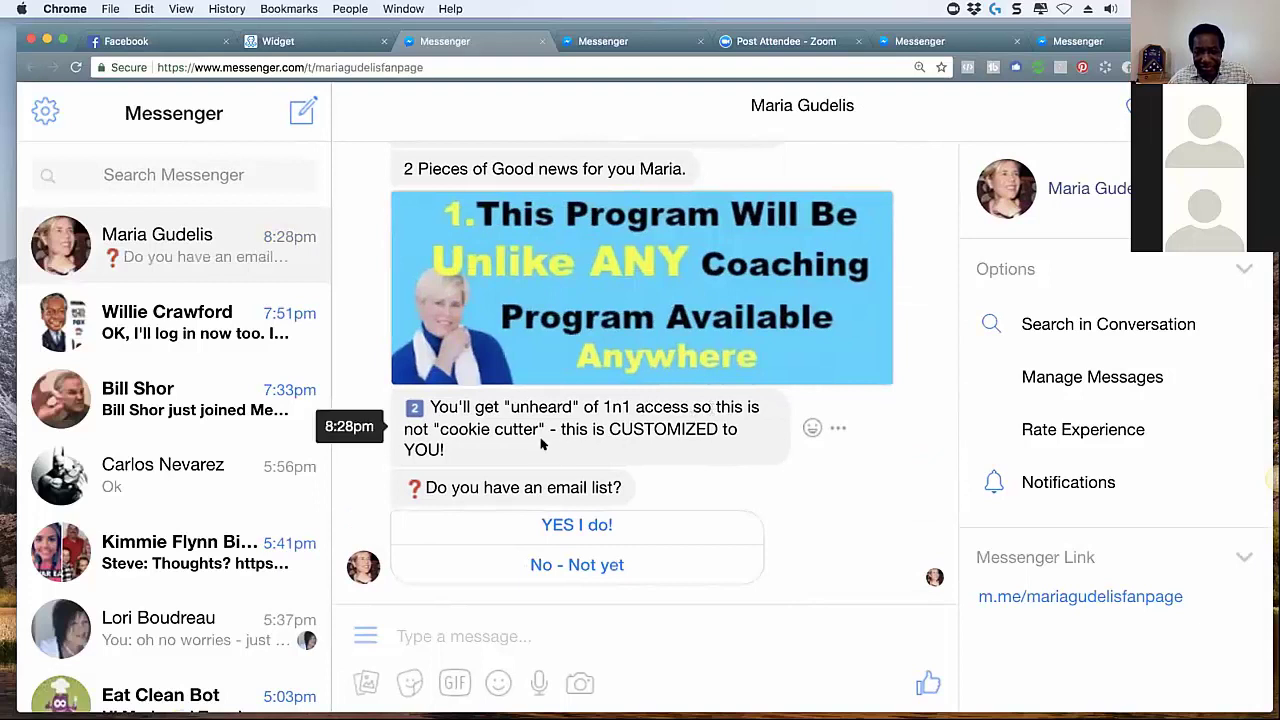
Answer the bot's qualifying questions with YES I do! for the email list, 501-2000 for its size and NO for consulting clients
left_click(573, 524)
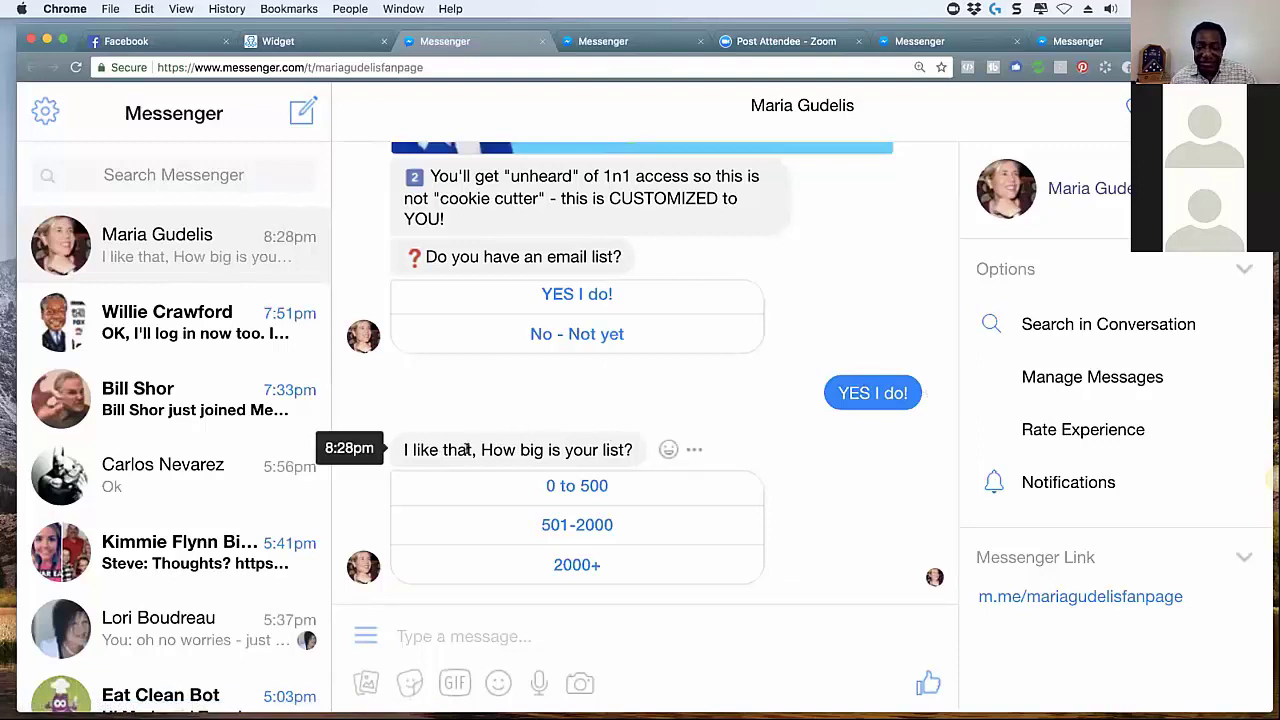
left_click(577, 525)
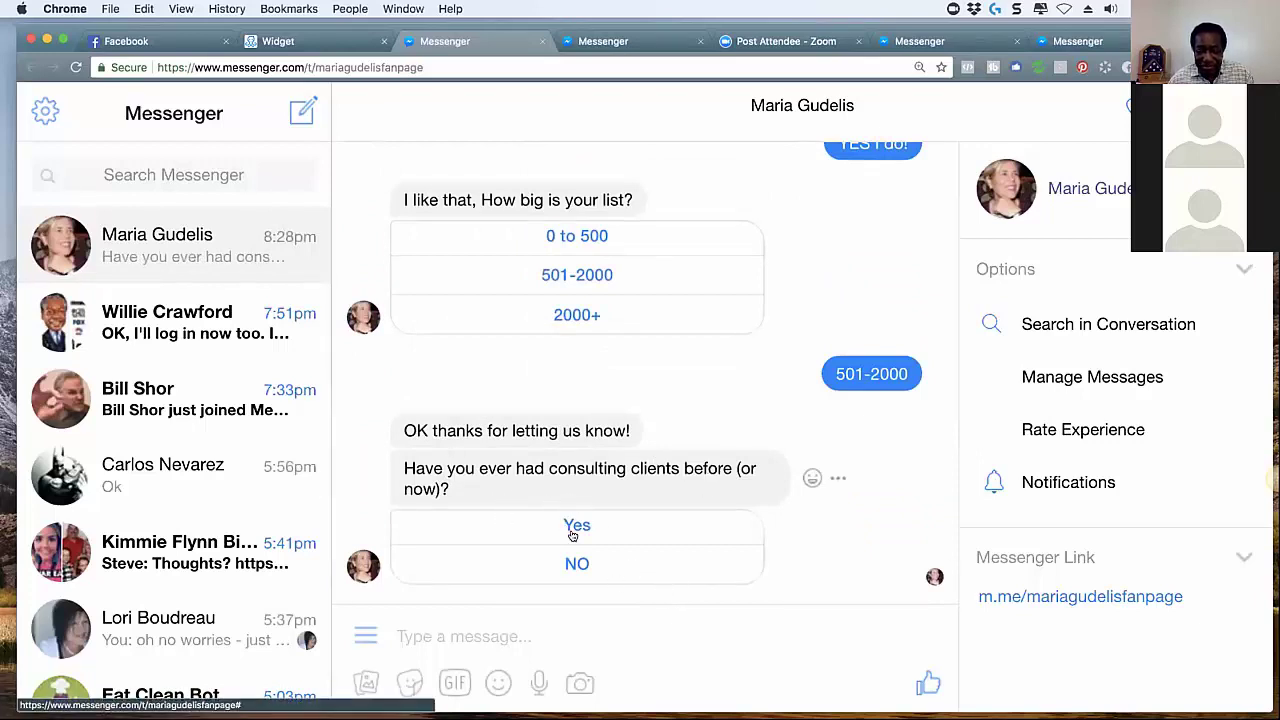
left_click(576, 564)
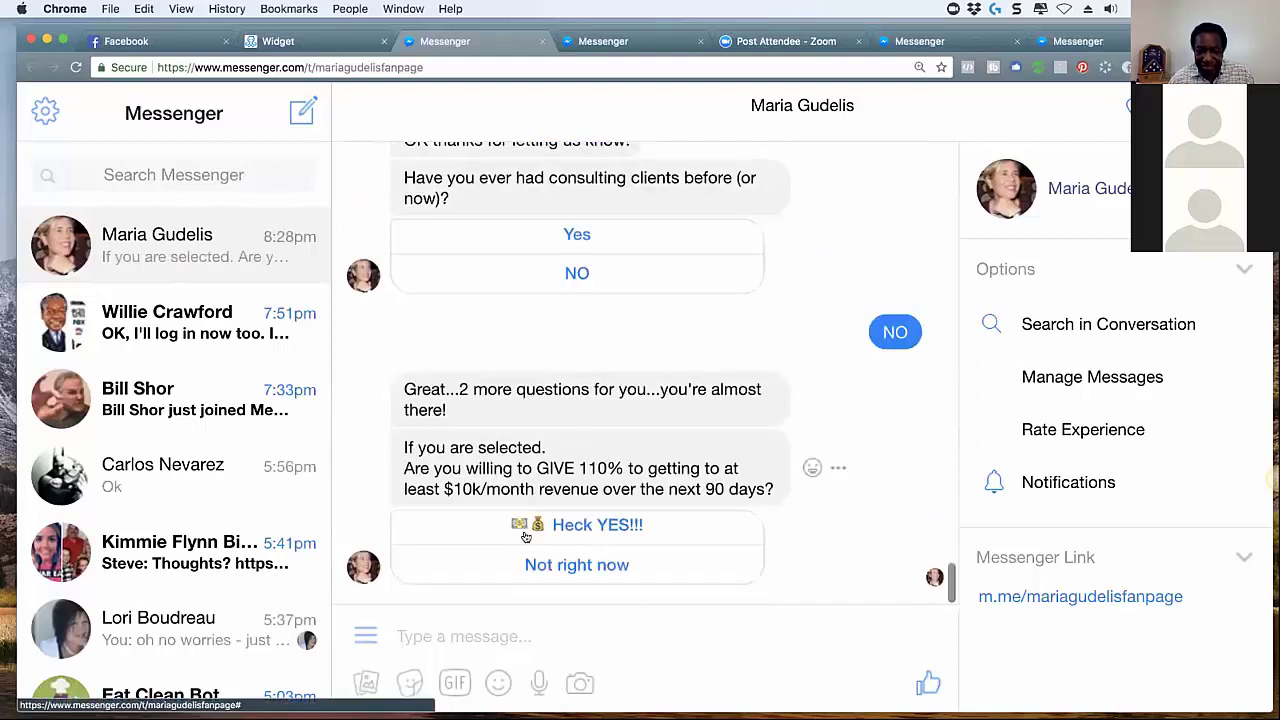
Highlight the question about giving 110% to reach $10k/month revenue in 90 days and answer it with Heck YES!!!
left_click_drag(538, 468, 738, 468)
left_click_drag(493, 483, 748, 489)
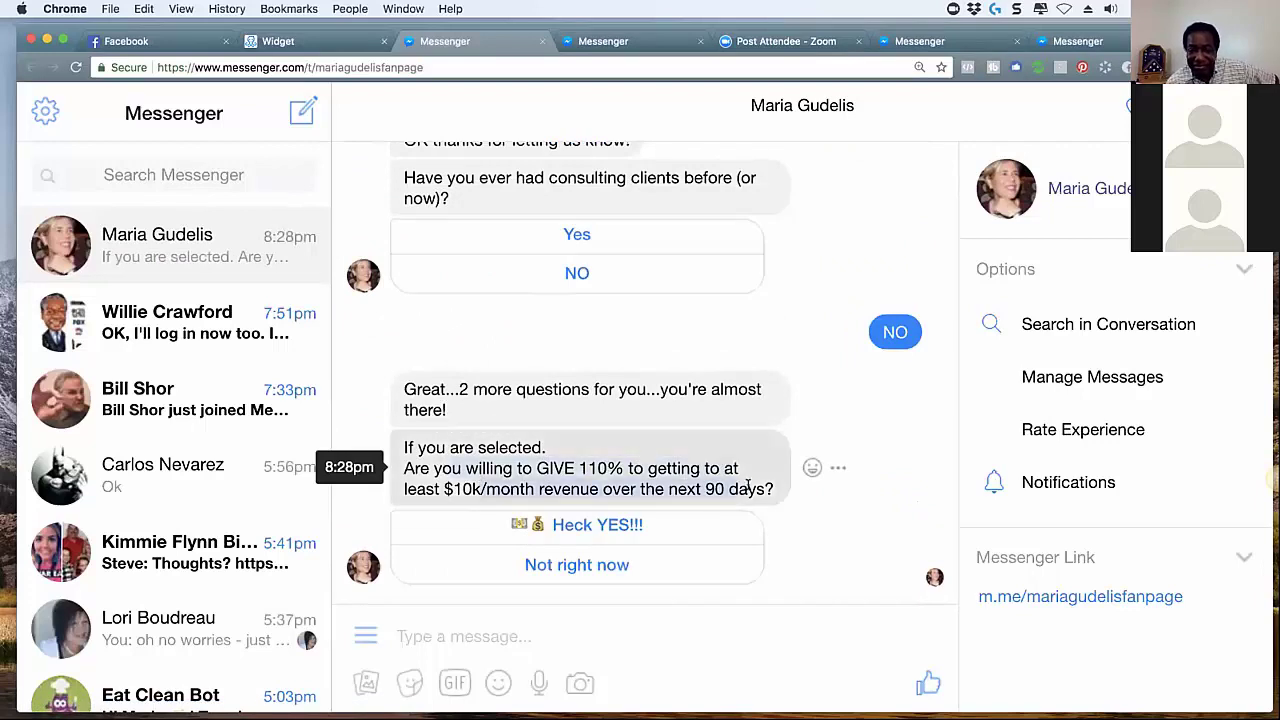
left_click(587, 524)
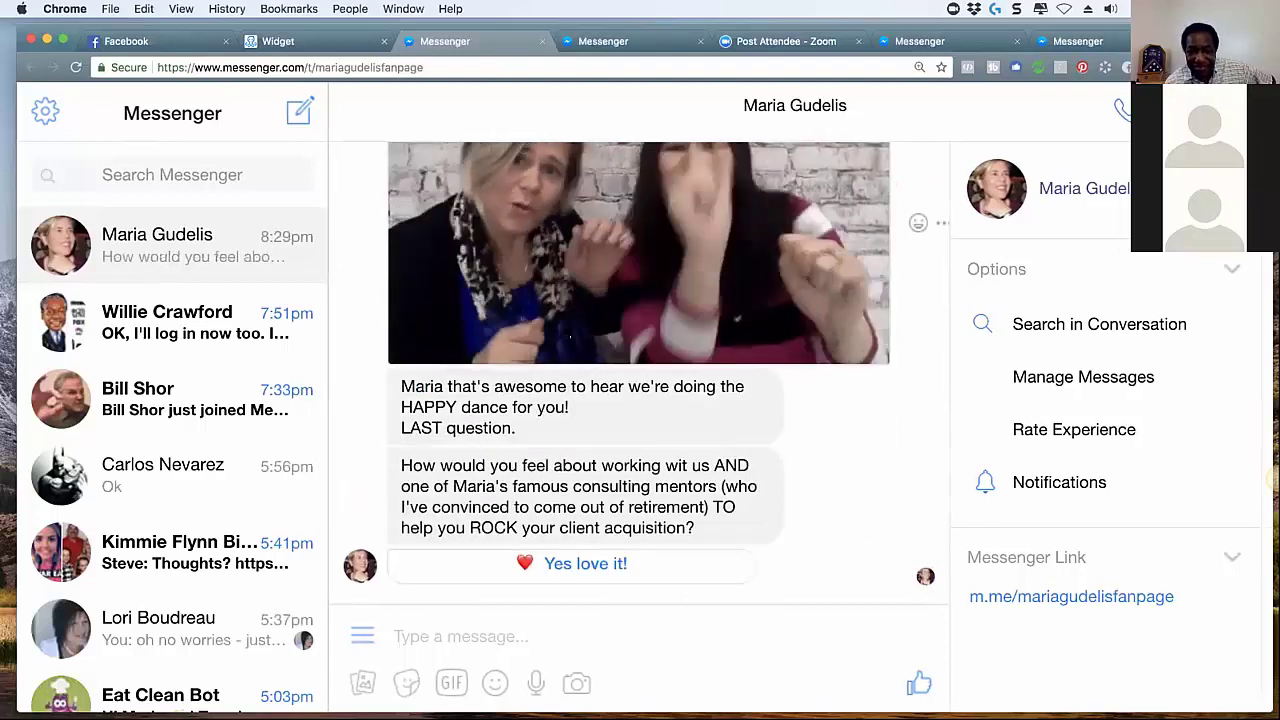
Review the happy-dance message and the bot's last question, and return to the WebinarNotes presentation in PowerPoint
scroll(638, 370, "up", 1)
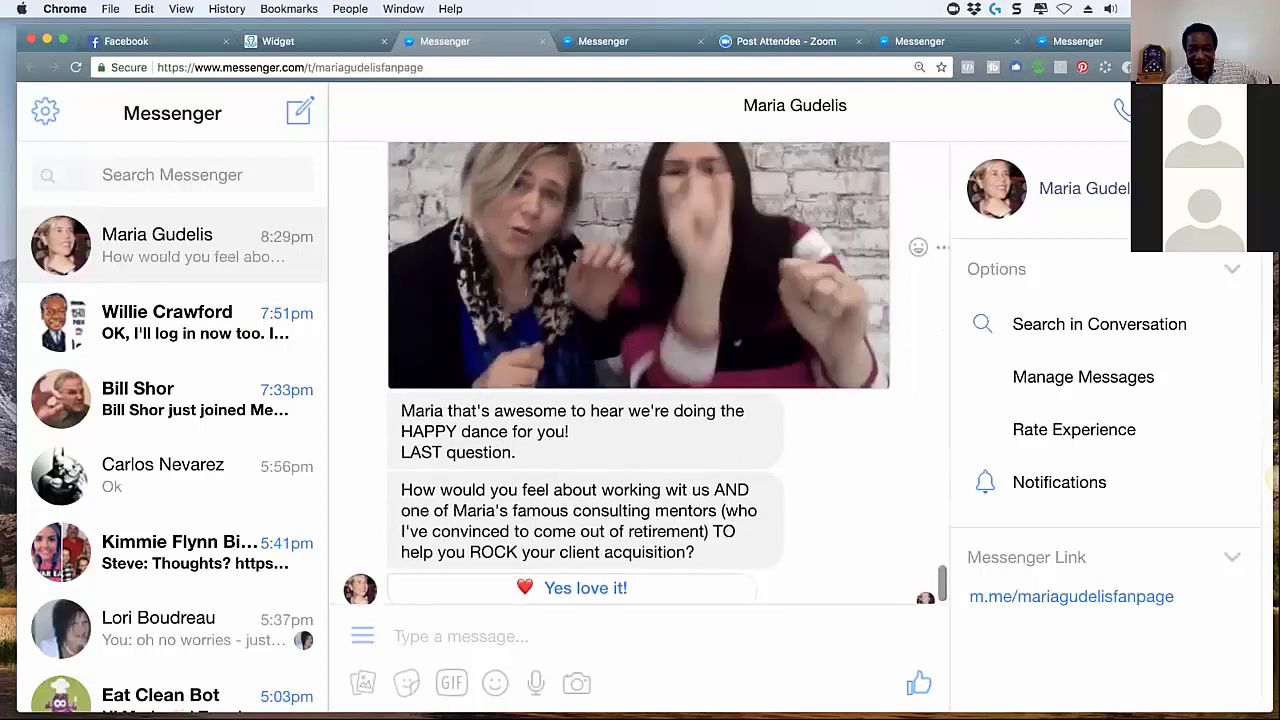
scroll(592, 325, "up", 1)
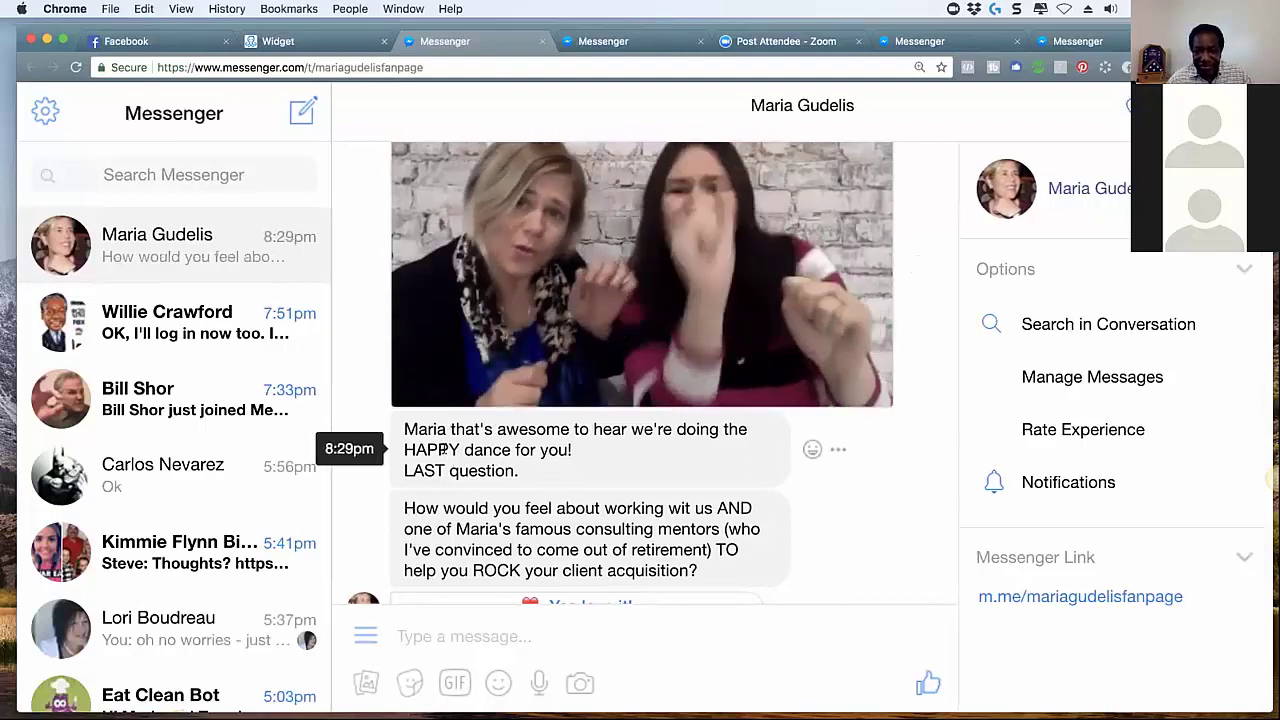
scroll(460, 530, "down", 1)
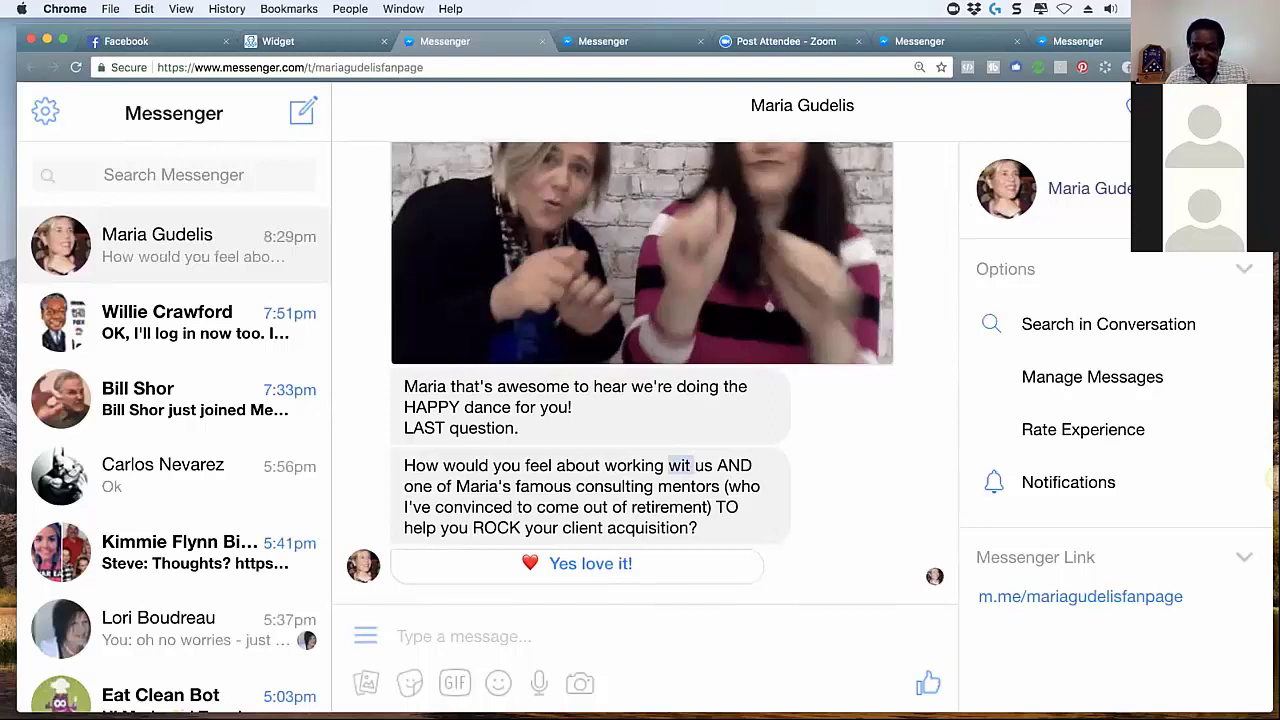
key("super+Tab")
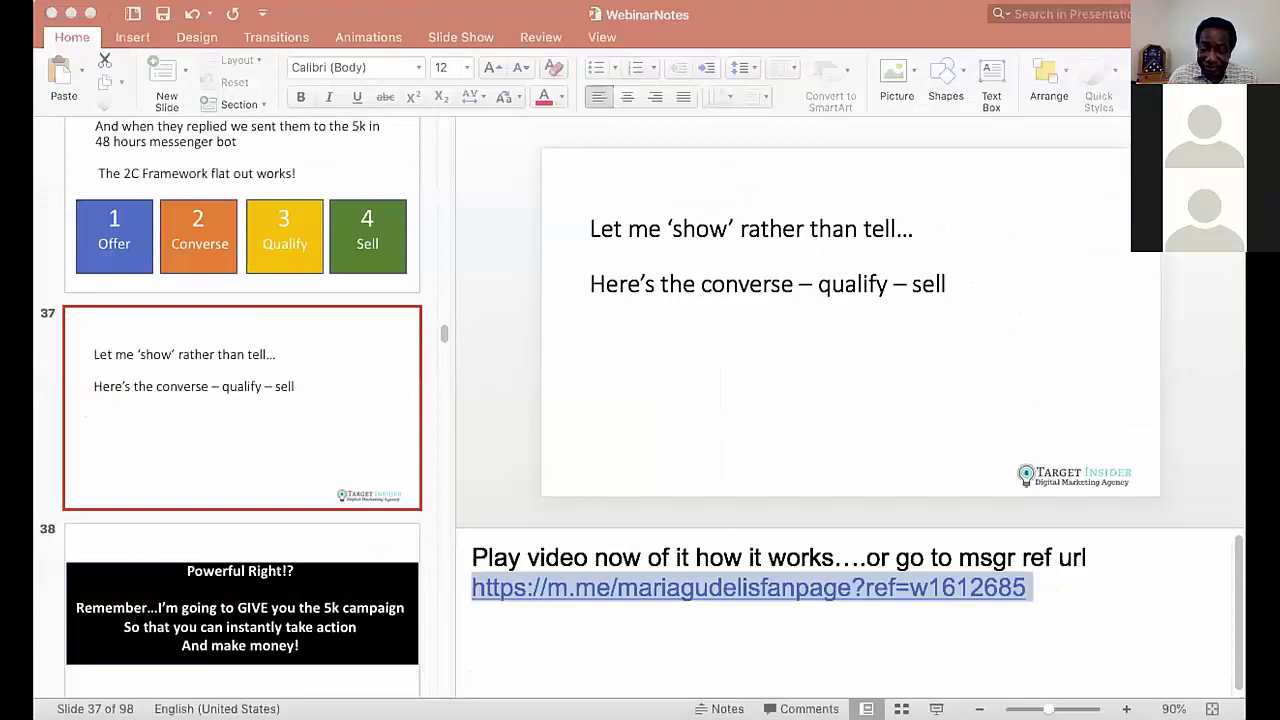
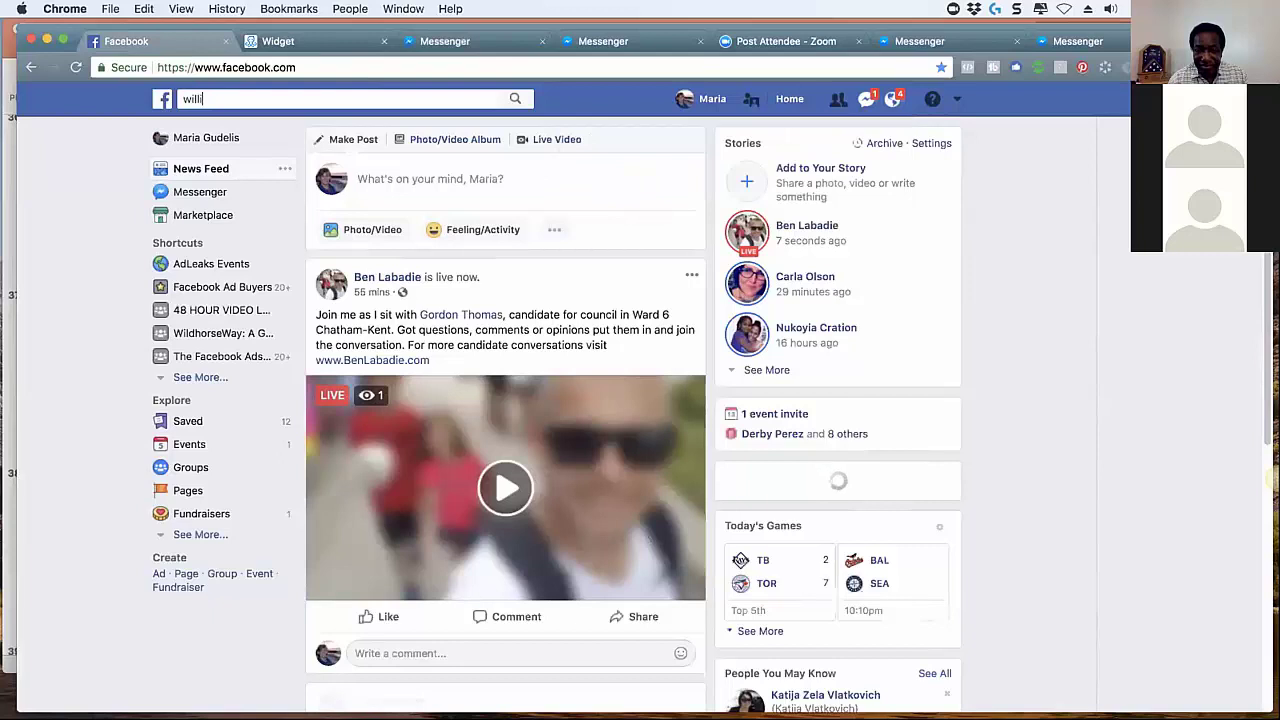
Search Facebook for "willie crawford marketing tips" and open the Willie Crawford Marketing Tips page
key("BackSpace")
type("w")
key("BackSpace")
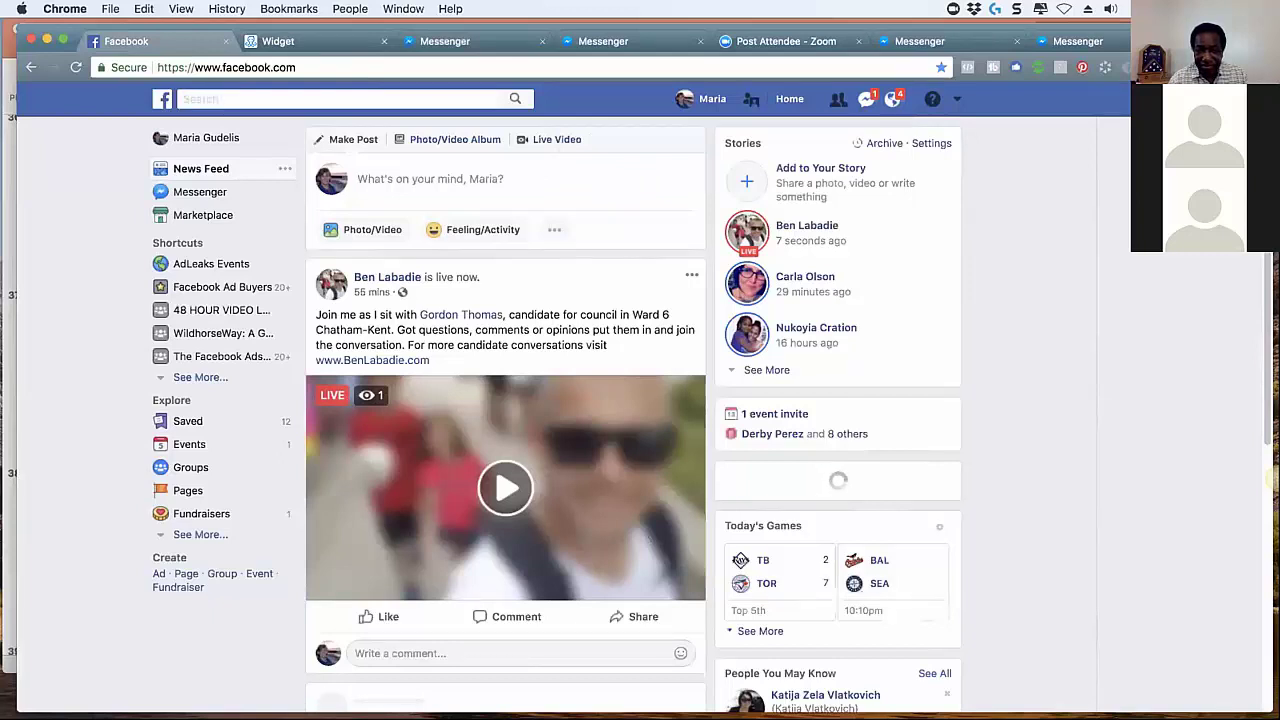
type("willie crawford marke")
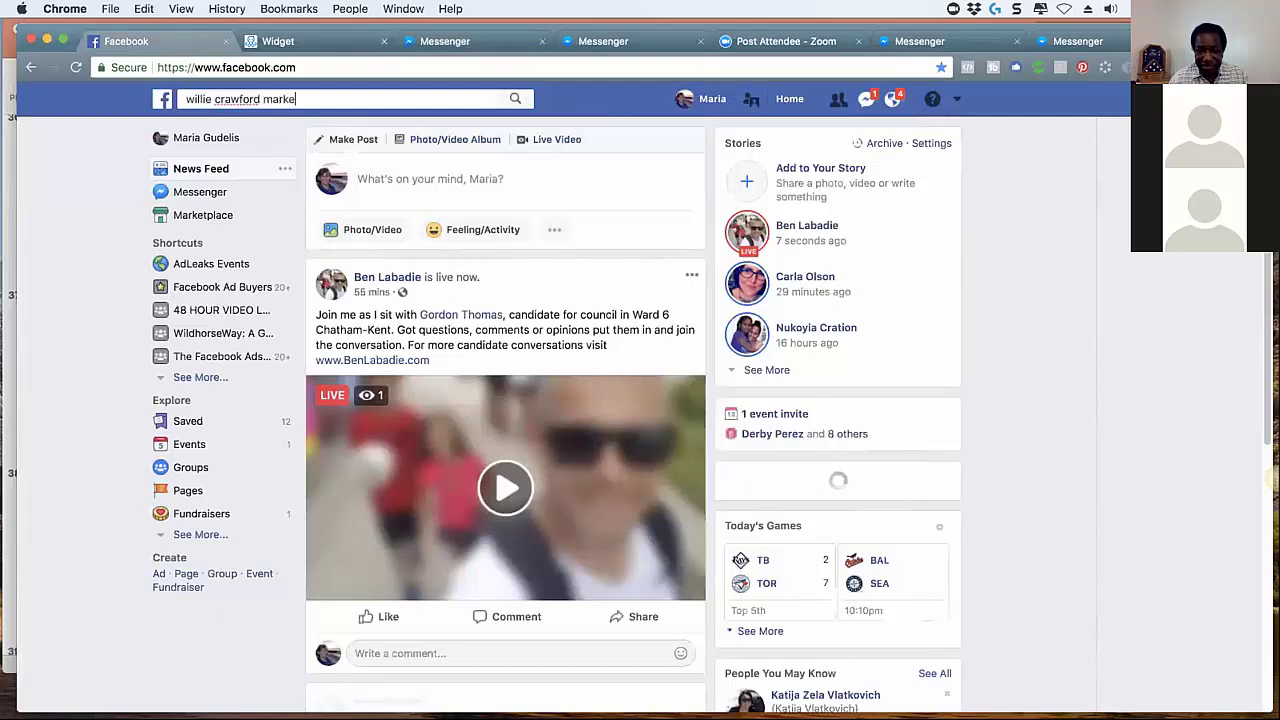
type("ting tips")
key("Return")
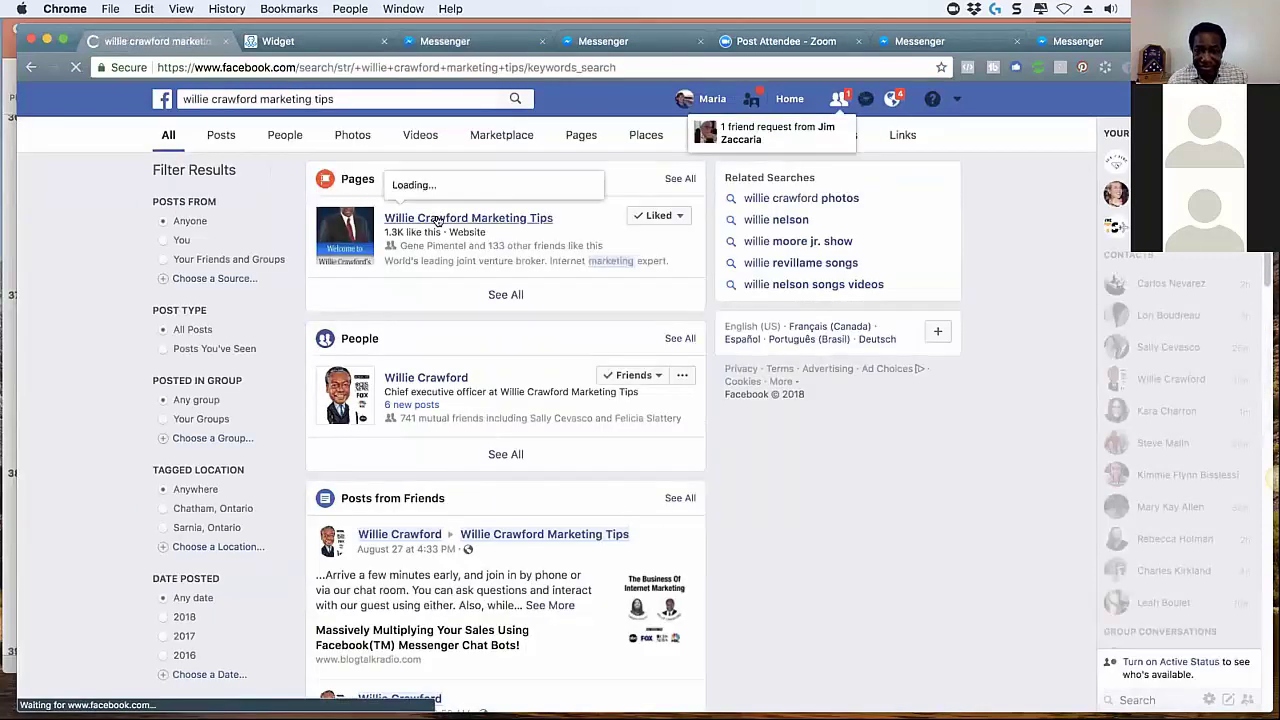
left_click(437, 219)
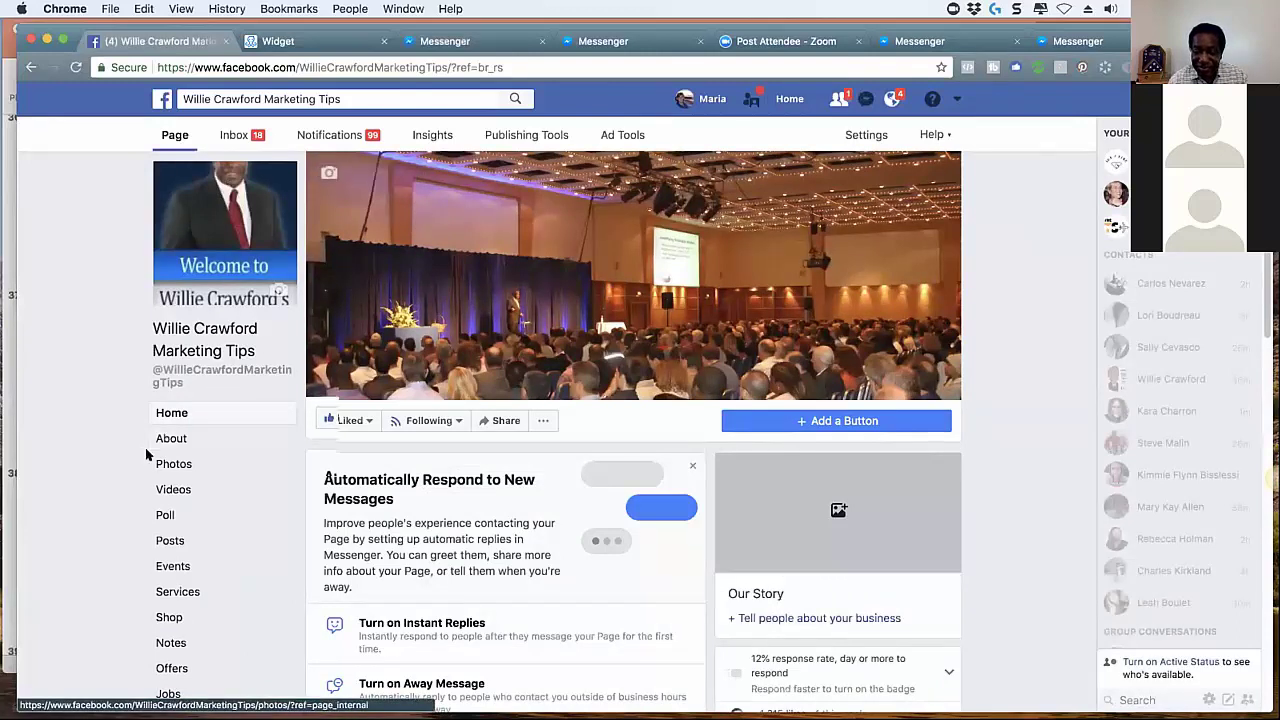
scroll(150, 440, "down", 5)
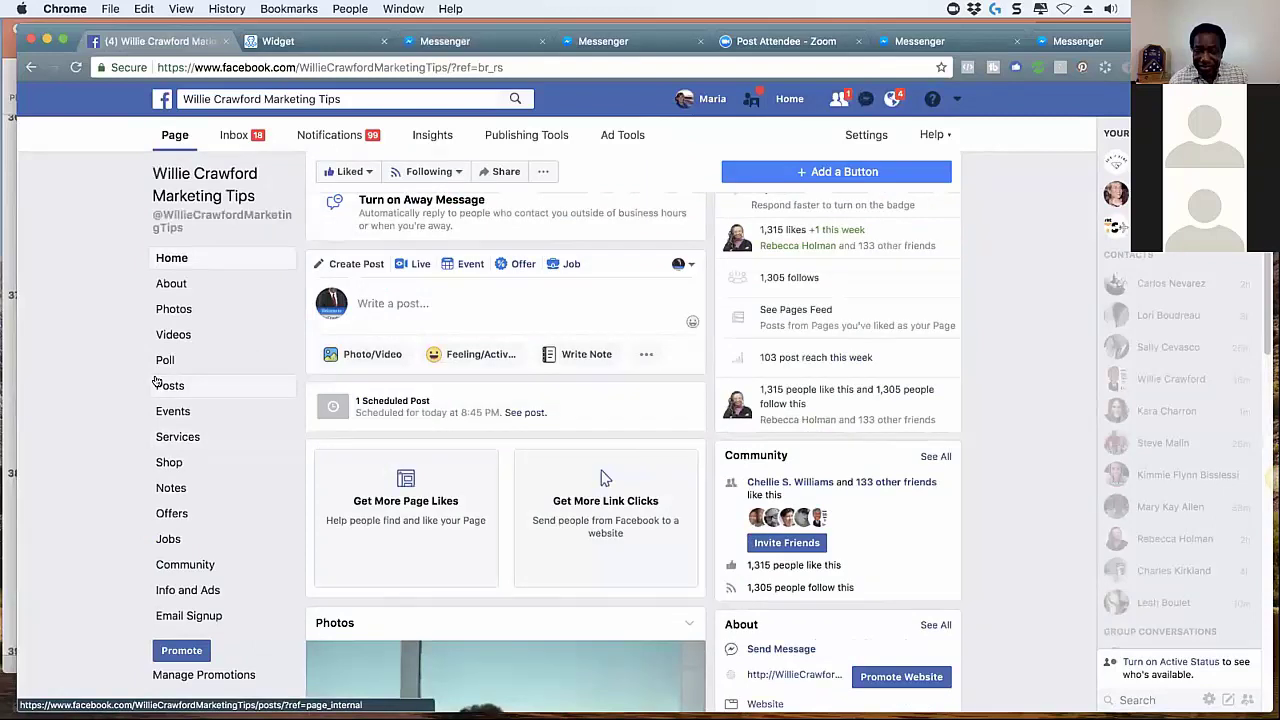
Open the scheduled "Want to join my VIP Notification List" post from the page's publishing tools
scroll(152, 470, "down", 5)
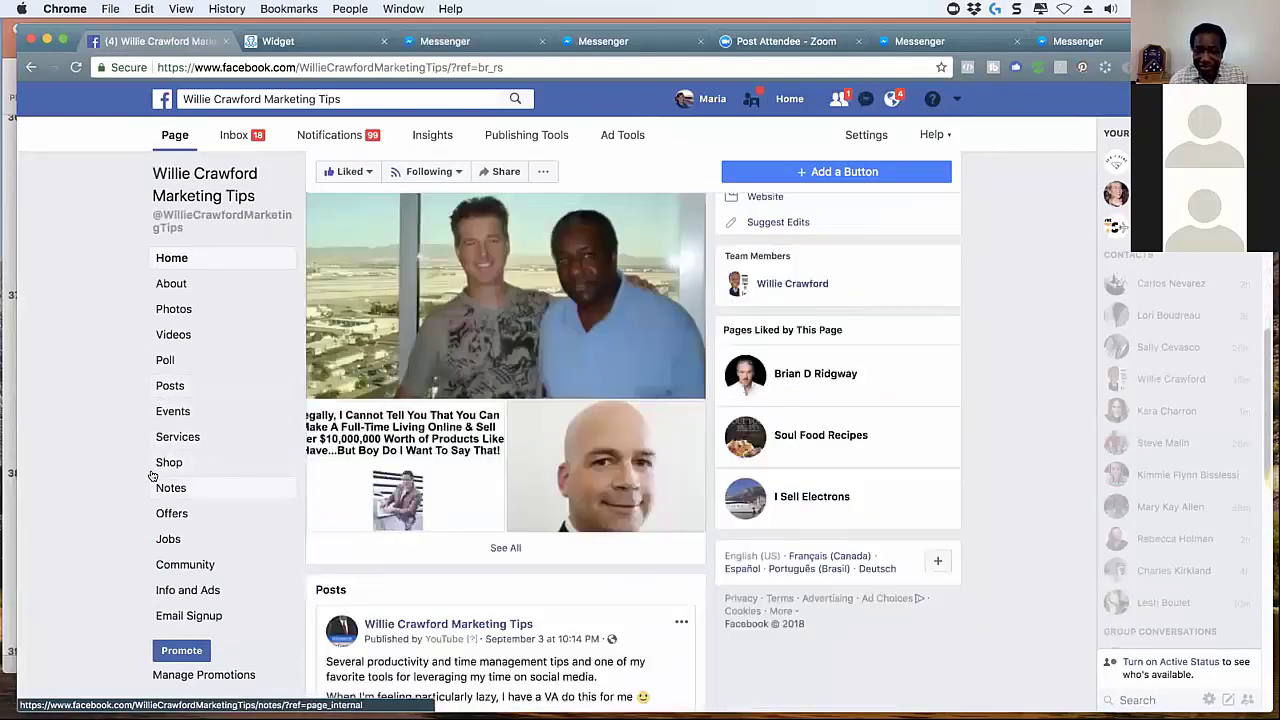
scroll(150, 480, "up", 2)
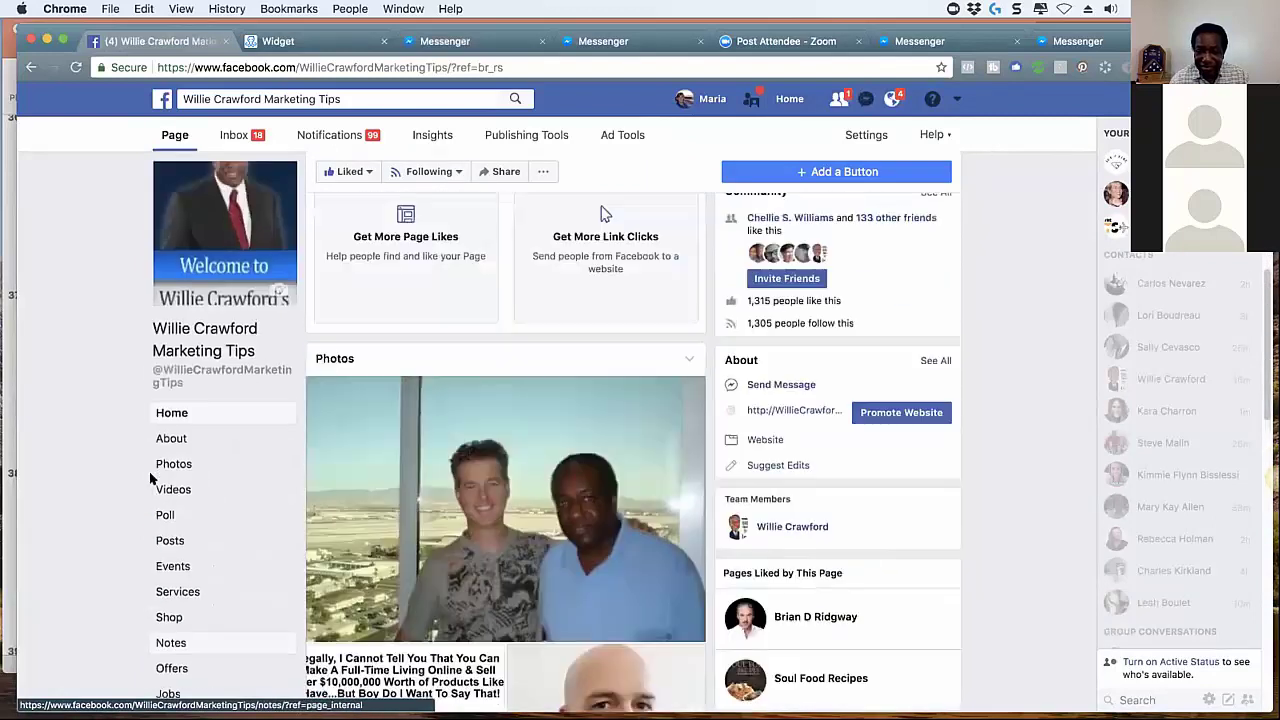
left_click(200, 412)
left_click(538, 136)
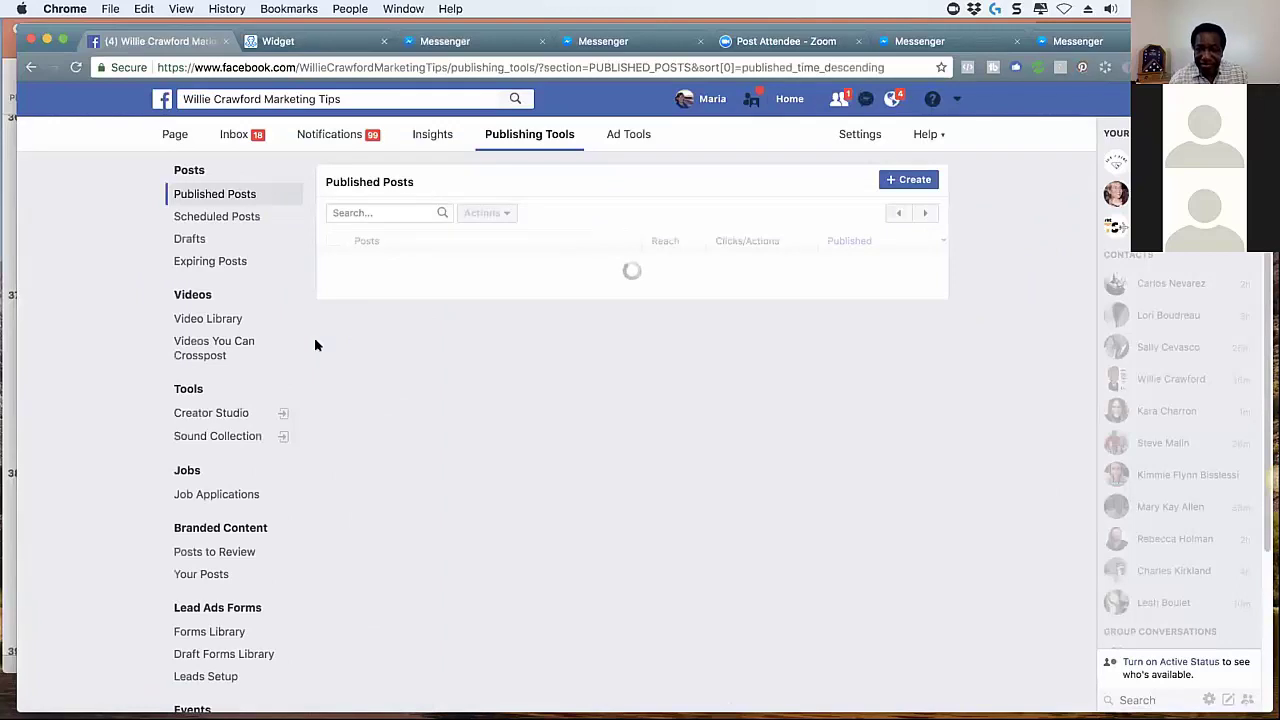
left_click(214, 217)
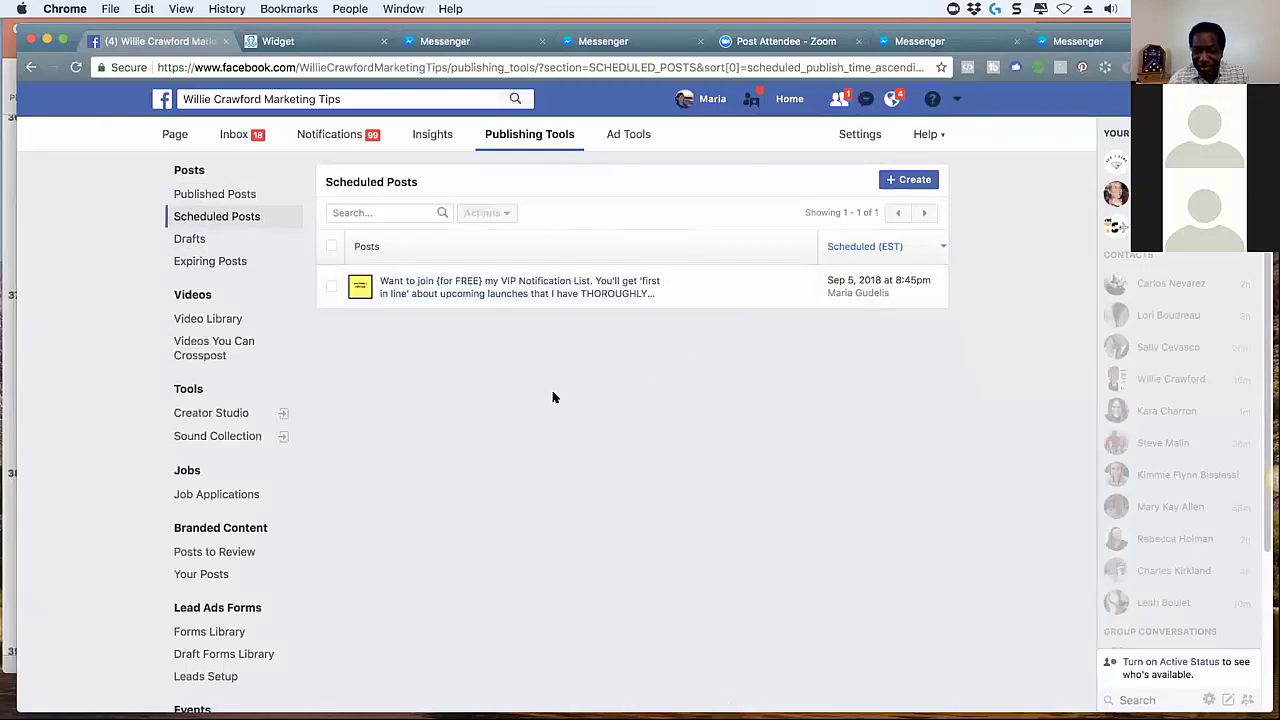
left_click(561, 284)
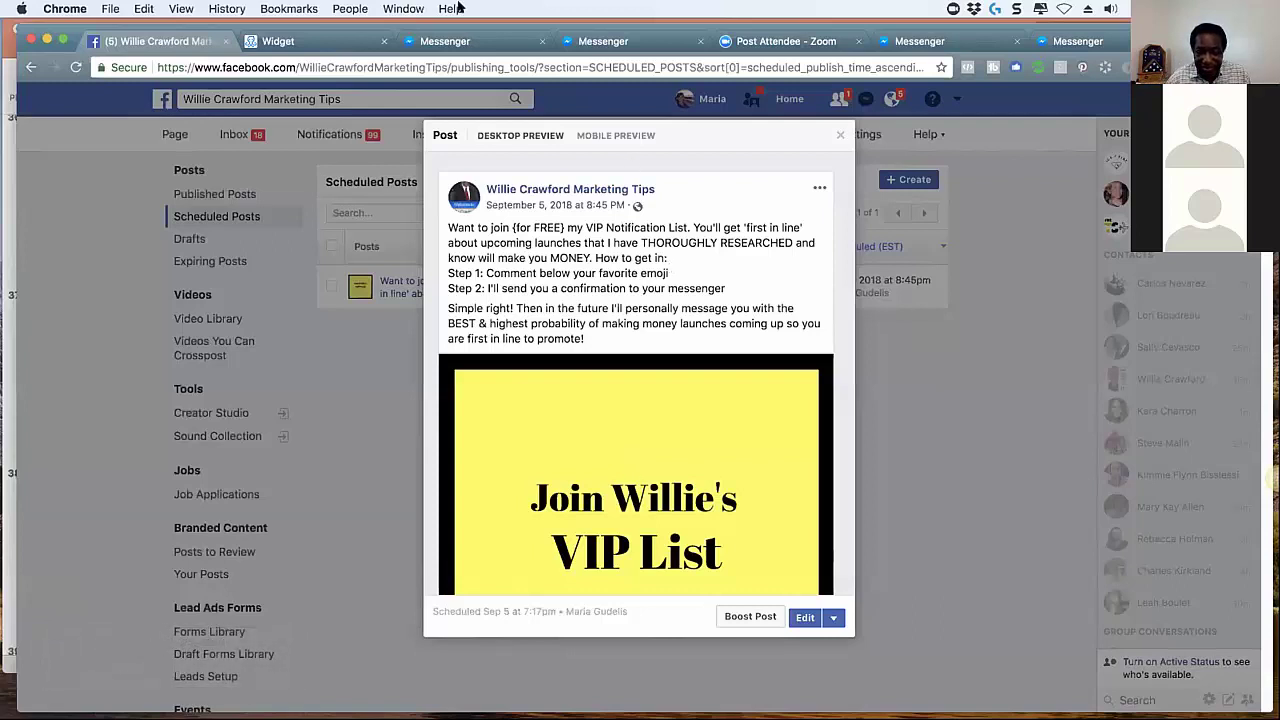
Switch to ManyChat, change the account to the Willie Crawford Marketing Tips page and reconnect the page
left_click(315, 40)
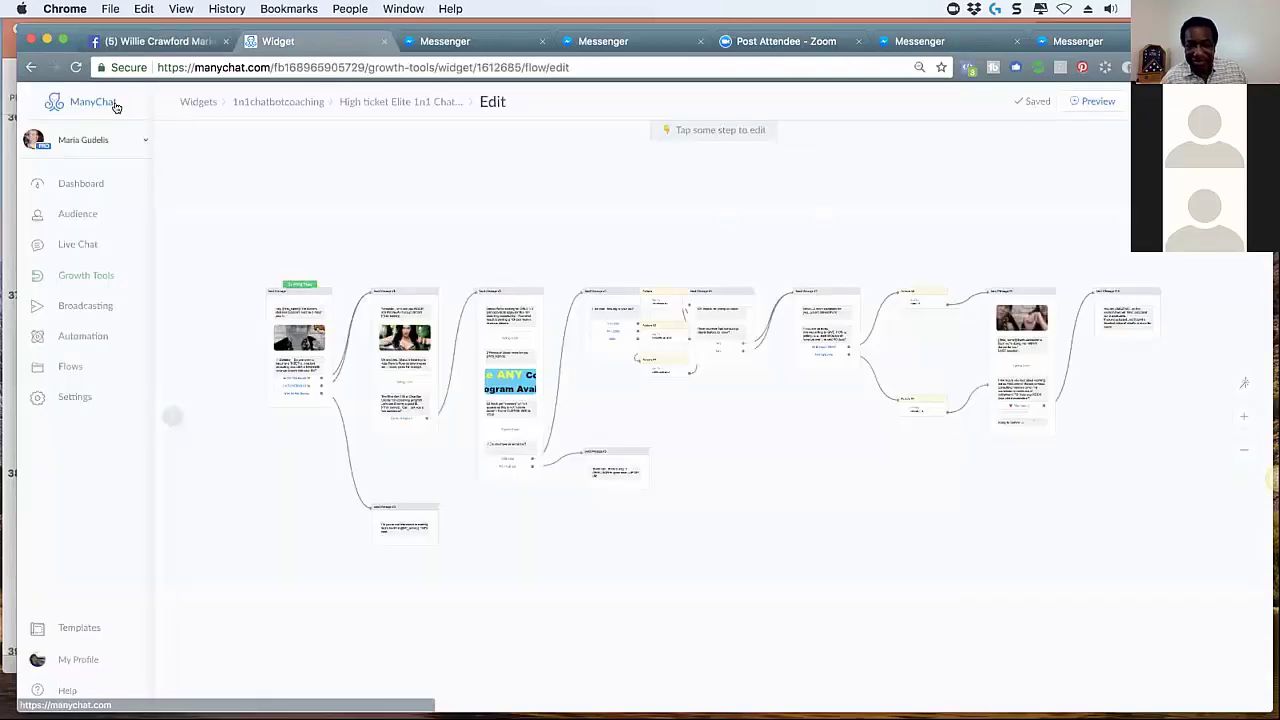
left_click(100, 140)
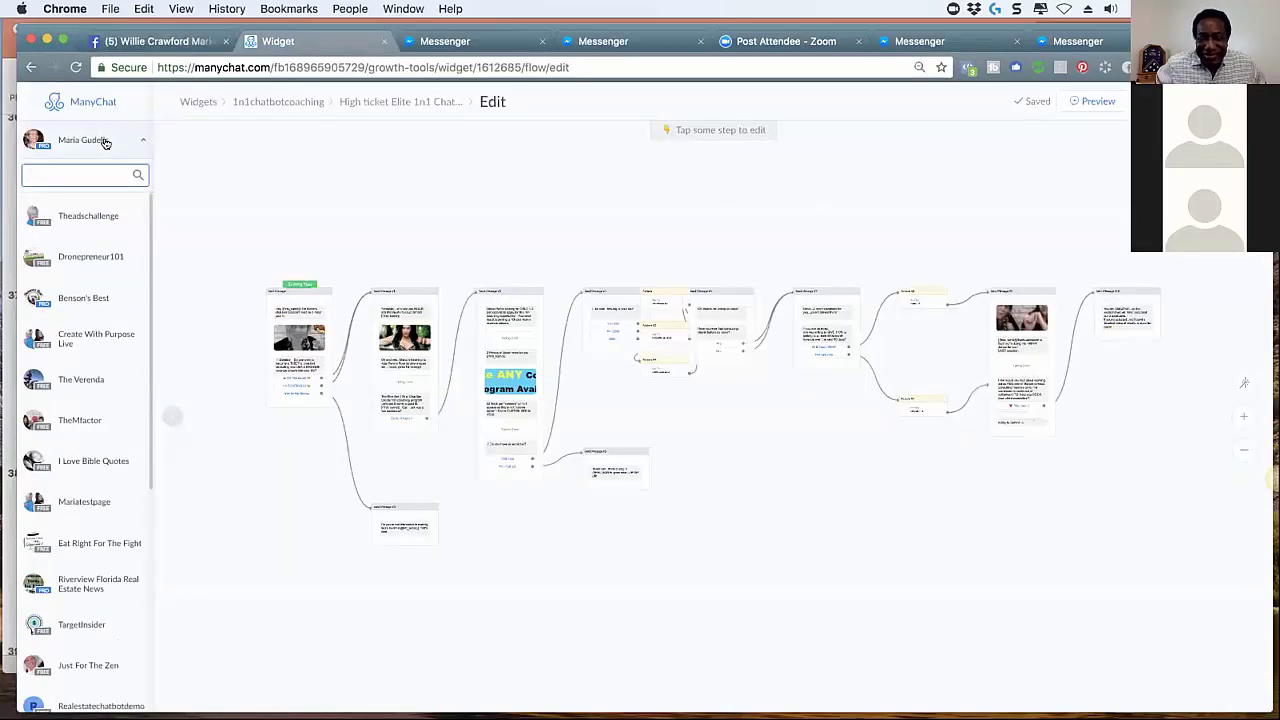
scroll(70, 420, "down", 2)
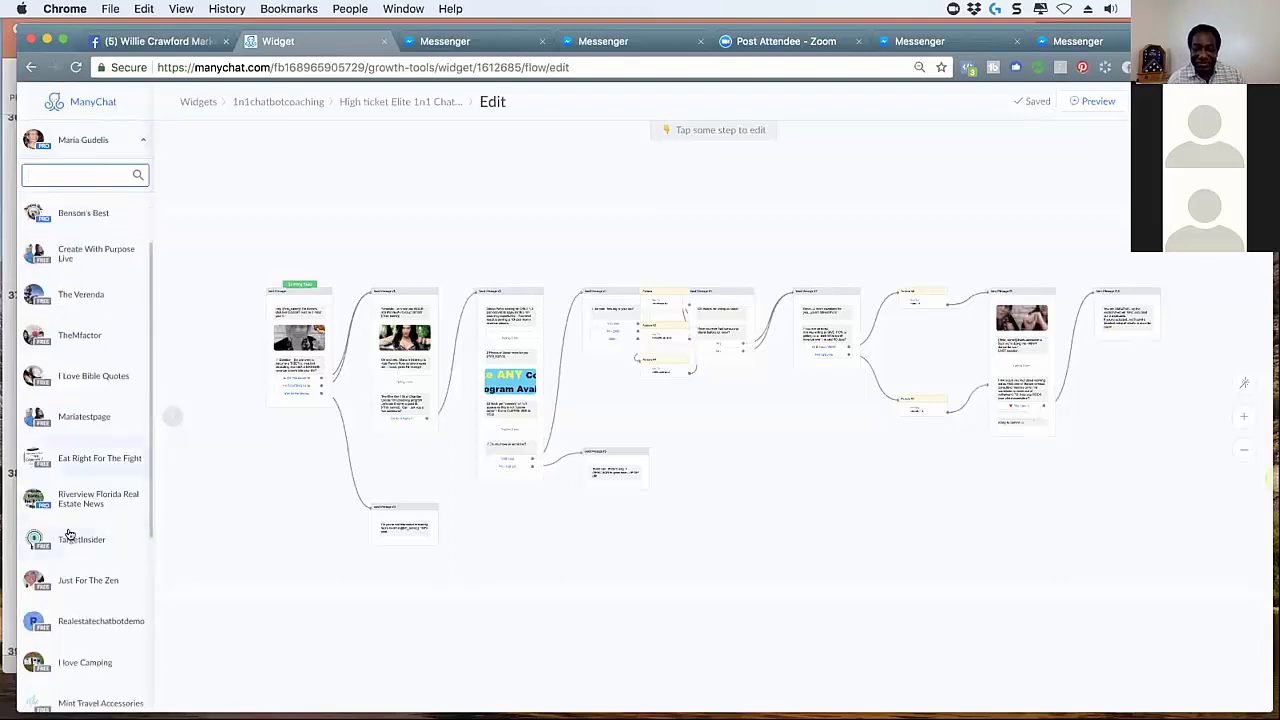
scroll(65, 600, "down", 4)
scroll(65, 650, "up", 5)
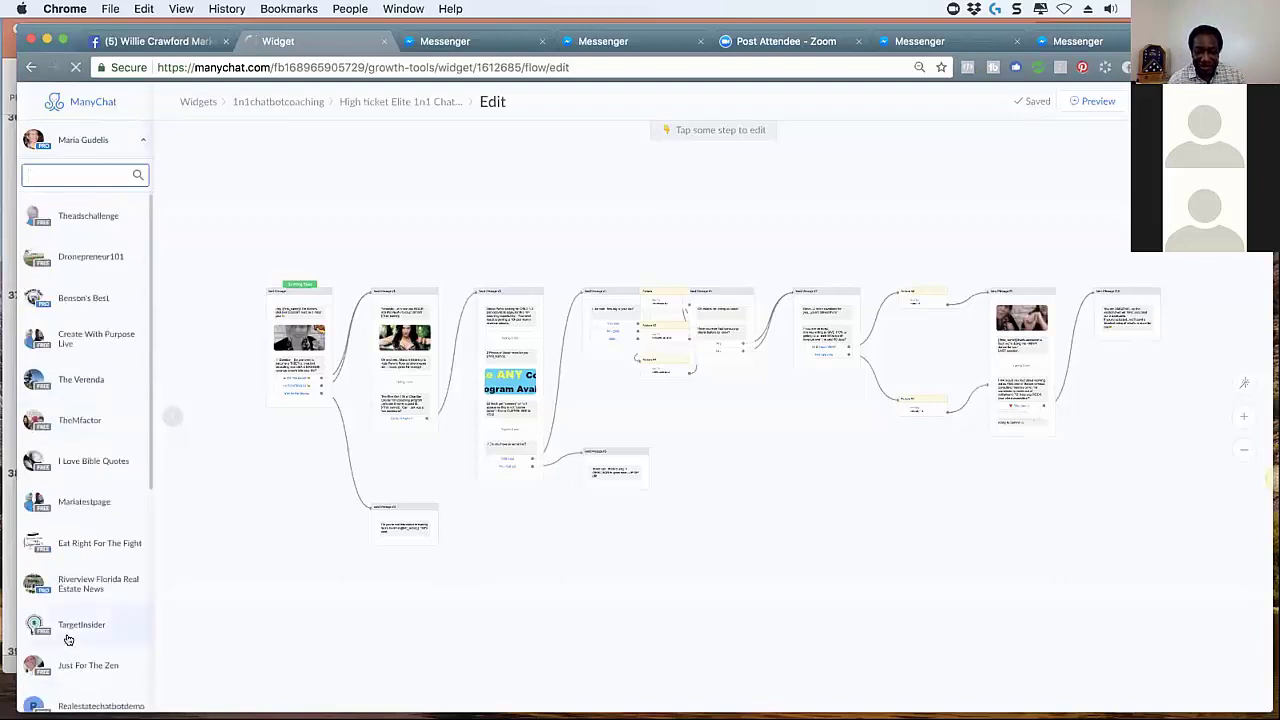
left_click(70, 660)
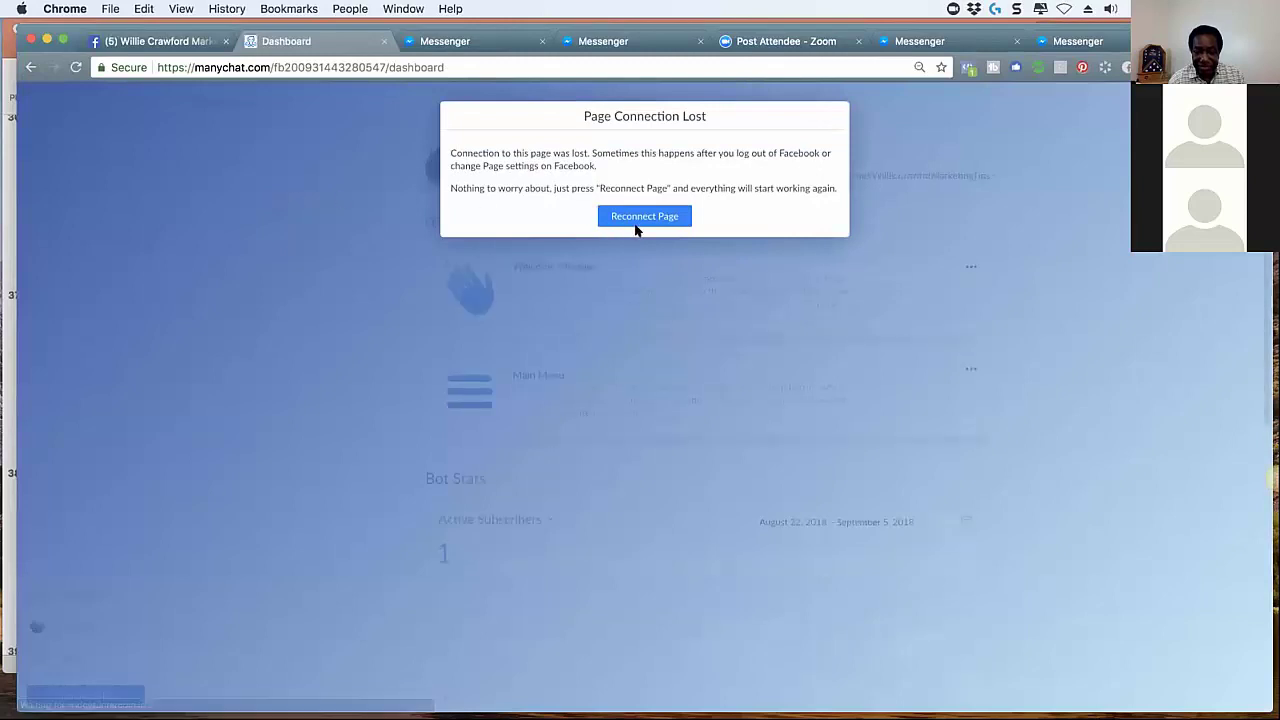
left_click(632, 217)
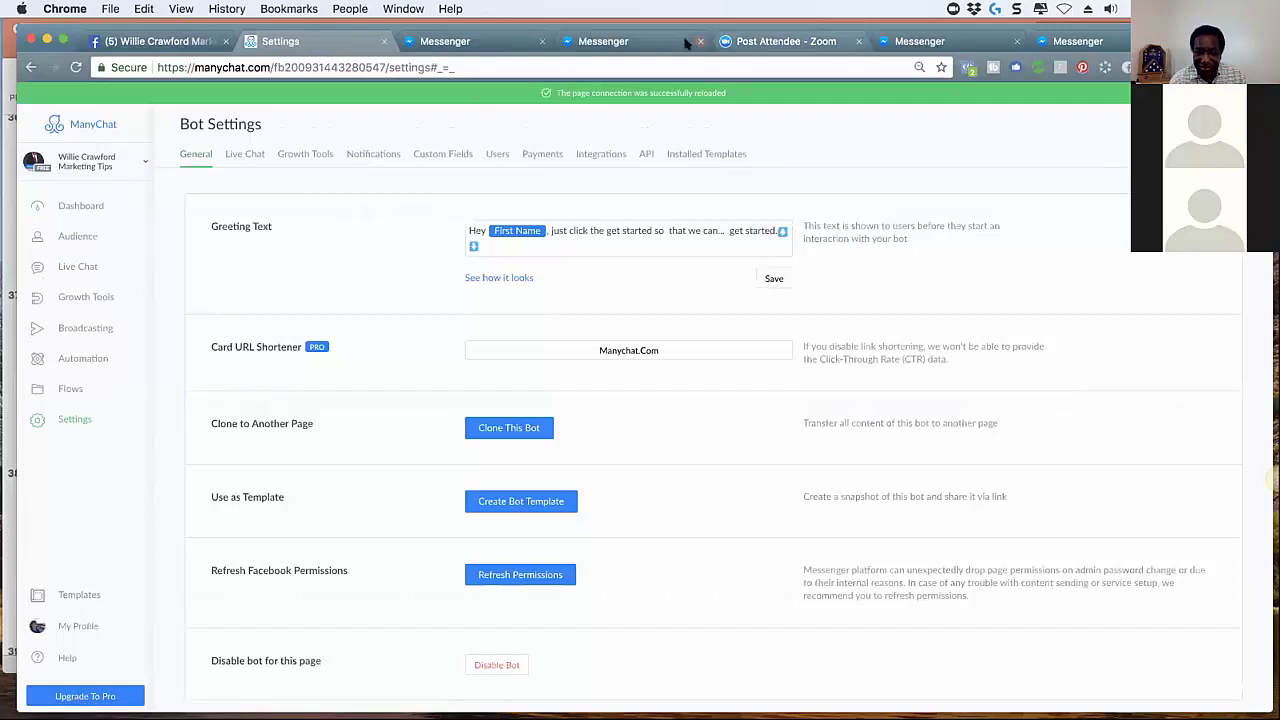
Close all the open Messenger tabs in the browser, keeping the Facebook, ManyChat and Zoom ones
left_click(541, 42)
left_click(541, 42)
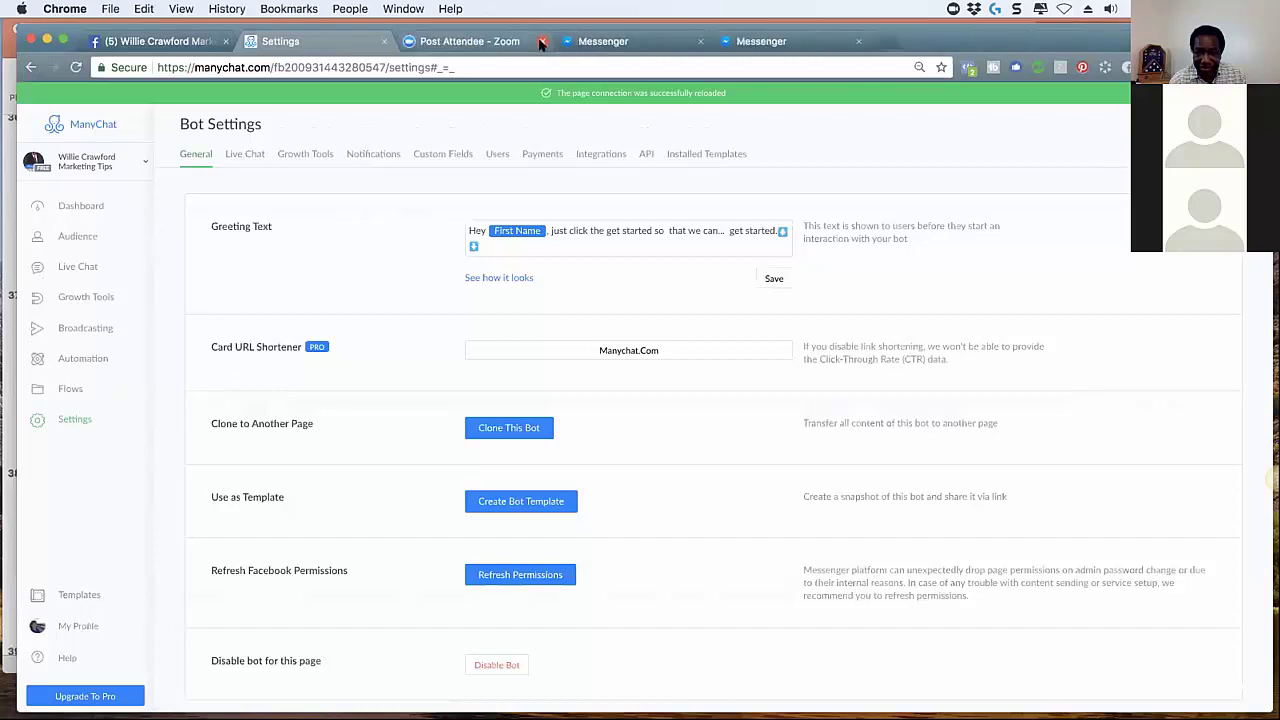
left_click(700, 42)
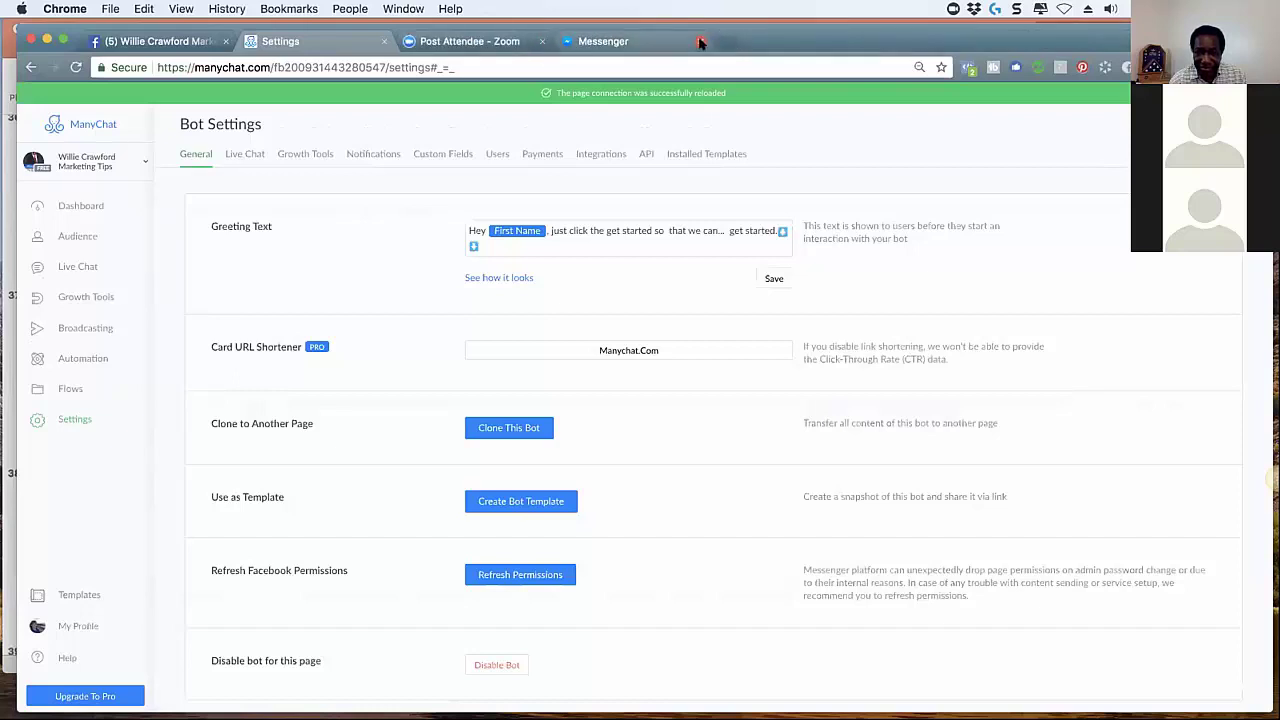
left_click(700, 42)
View the manychat.com home page with its free sign-up option in an incognito window, and close that window
left_click(109, 12)
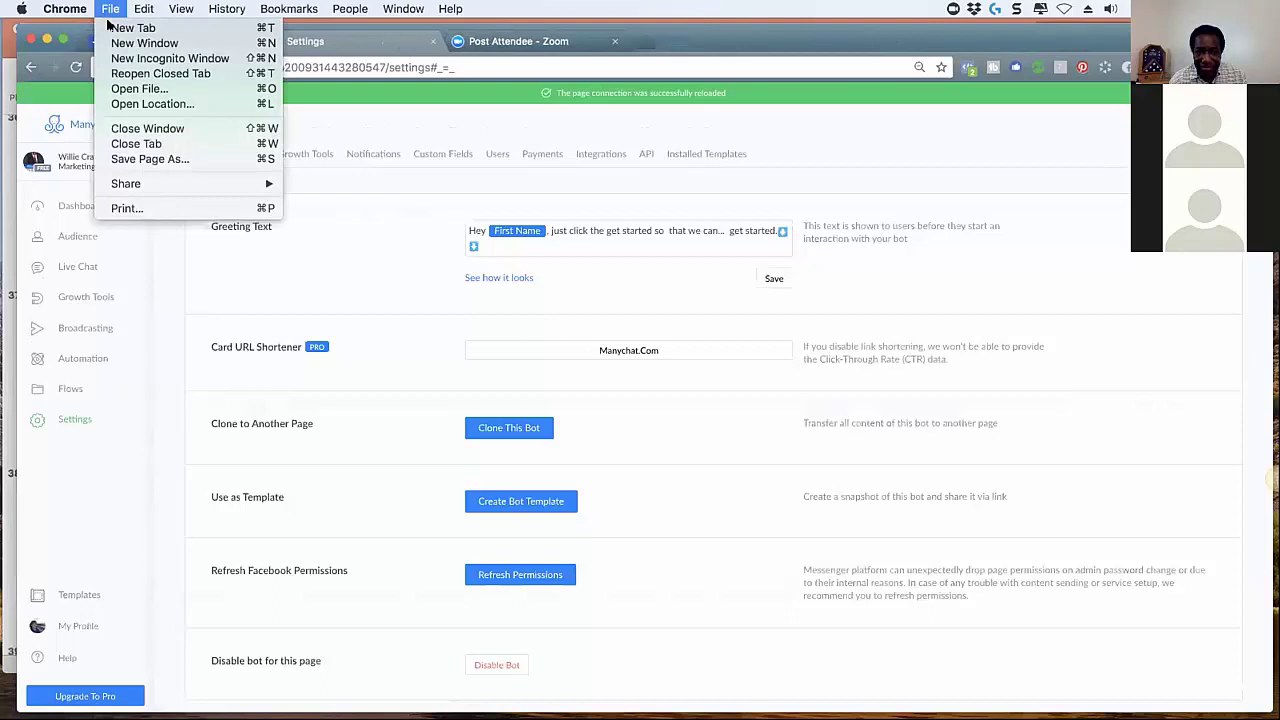
left_click(113, 56)
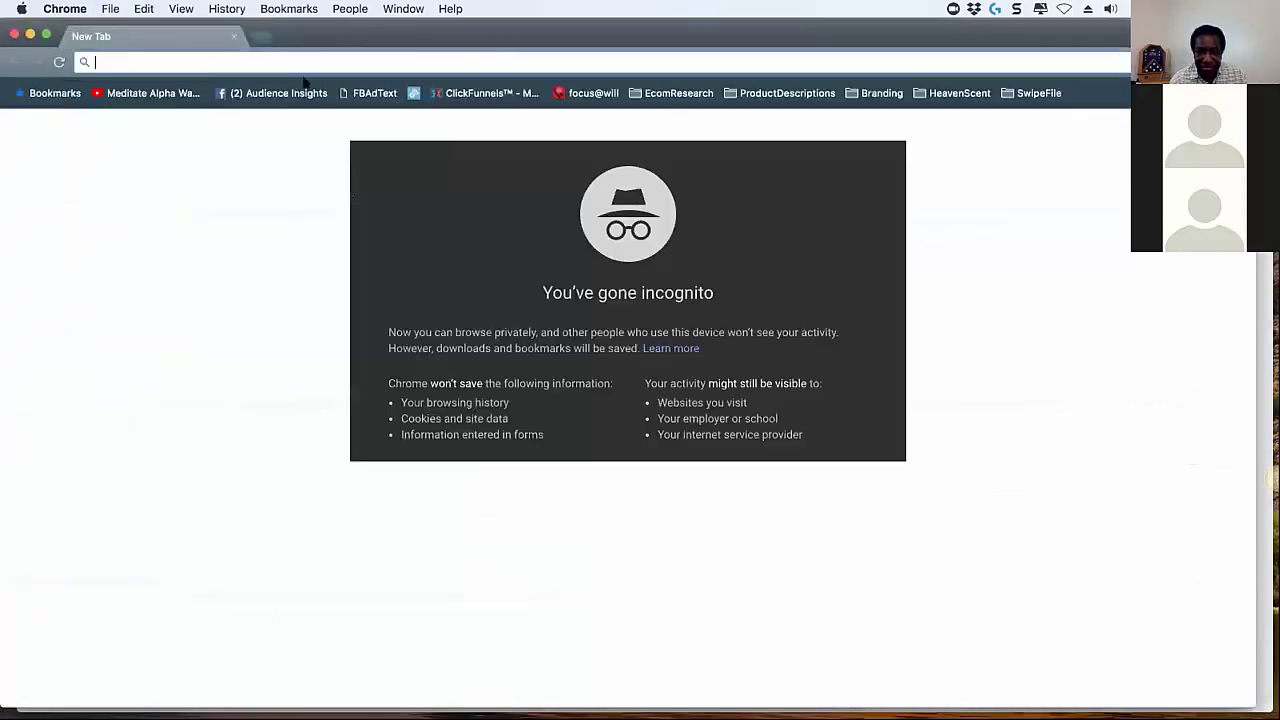
type("manychat.com")
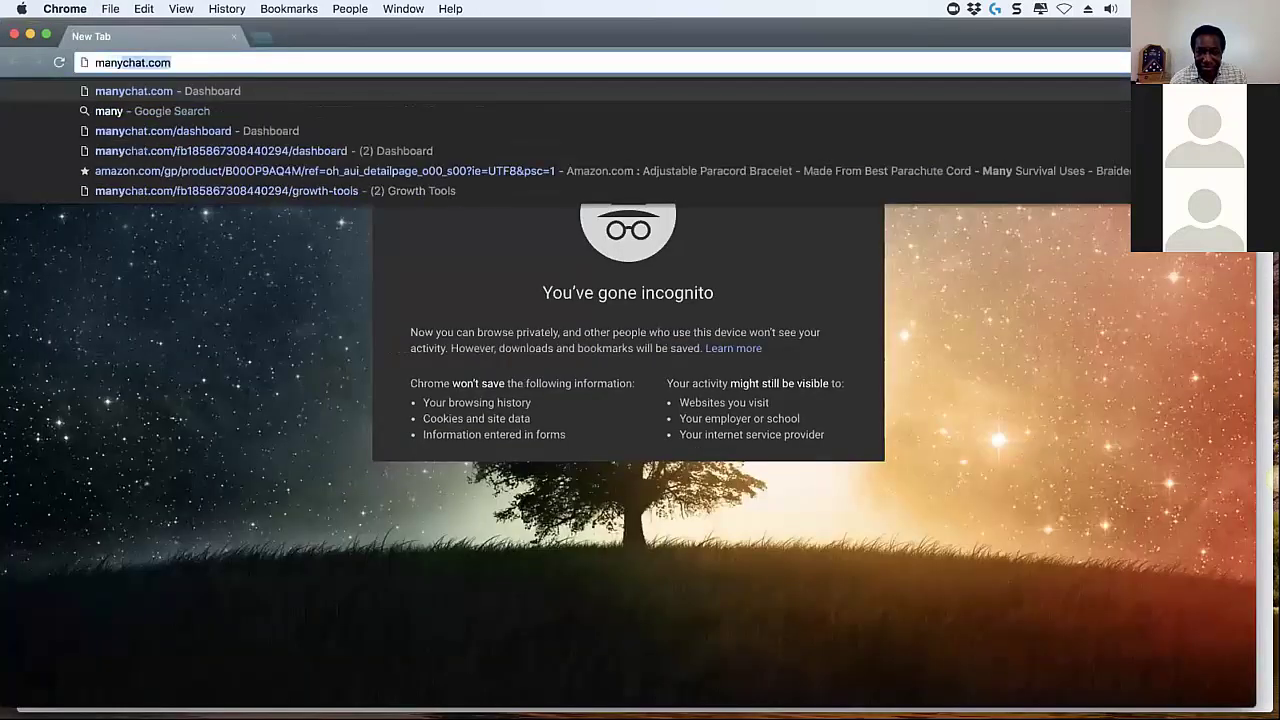
key("Return")
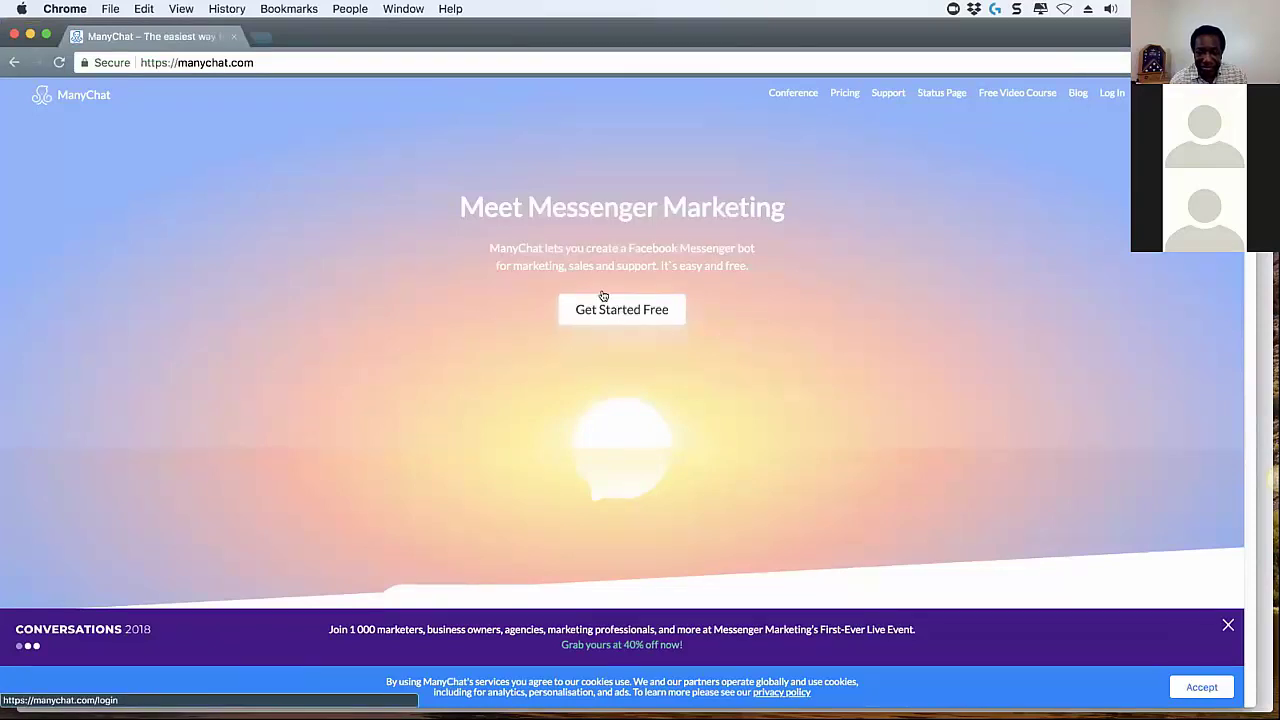
left_click(234, 37)
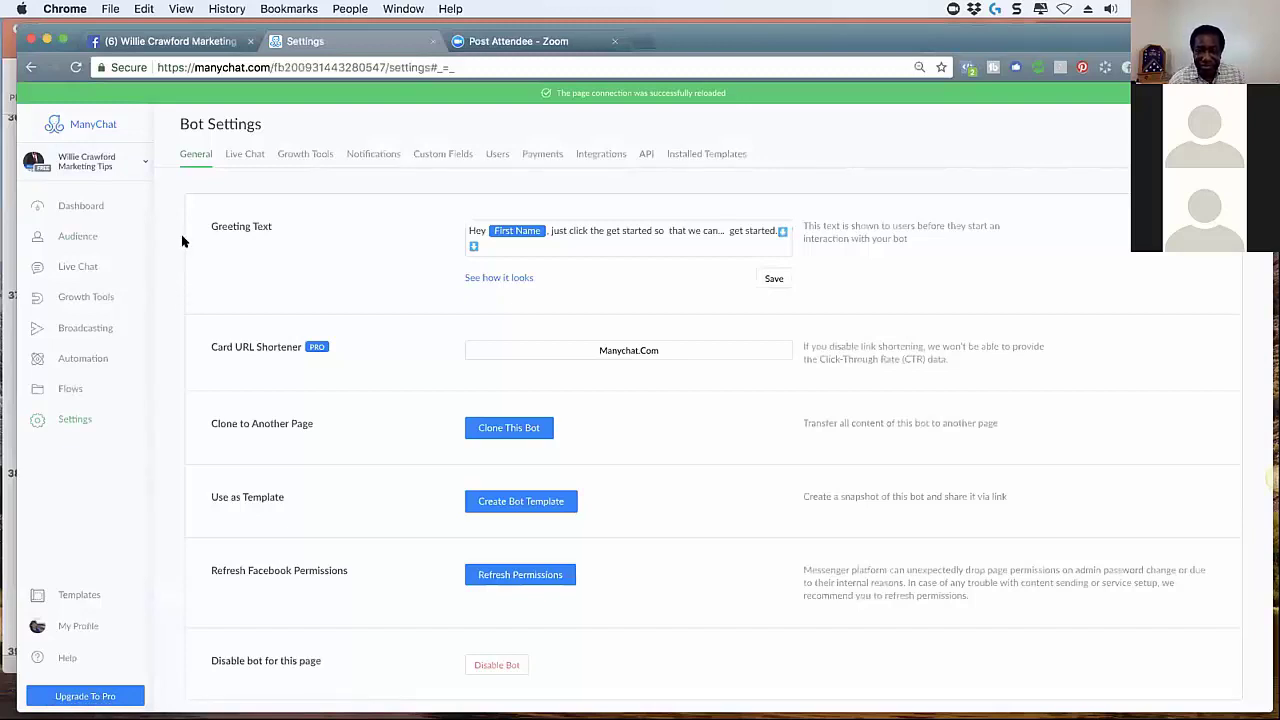
Create a new Facebook Comments growth tool in ManyChat after checking the VIP list post on Facebook
left_click(71, 295)
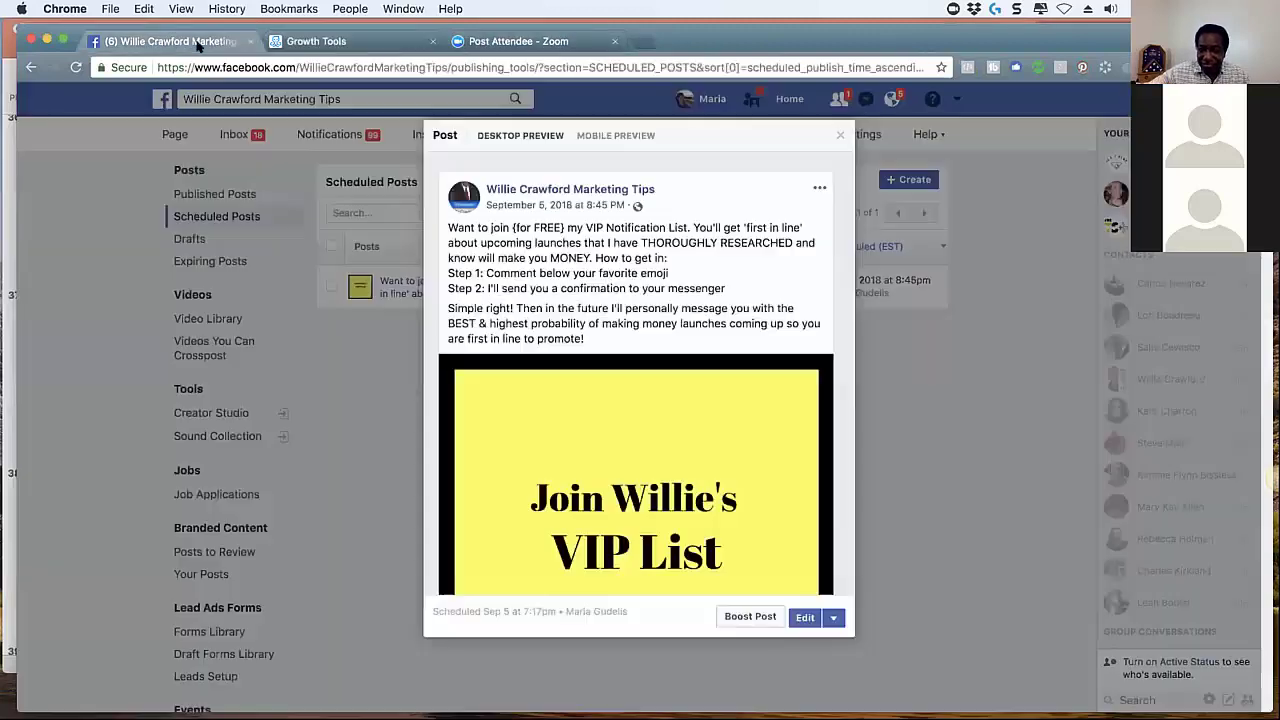
left_click(198, 42)
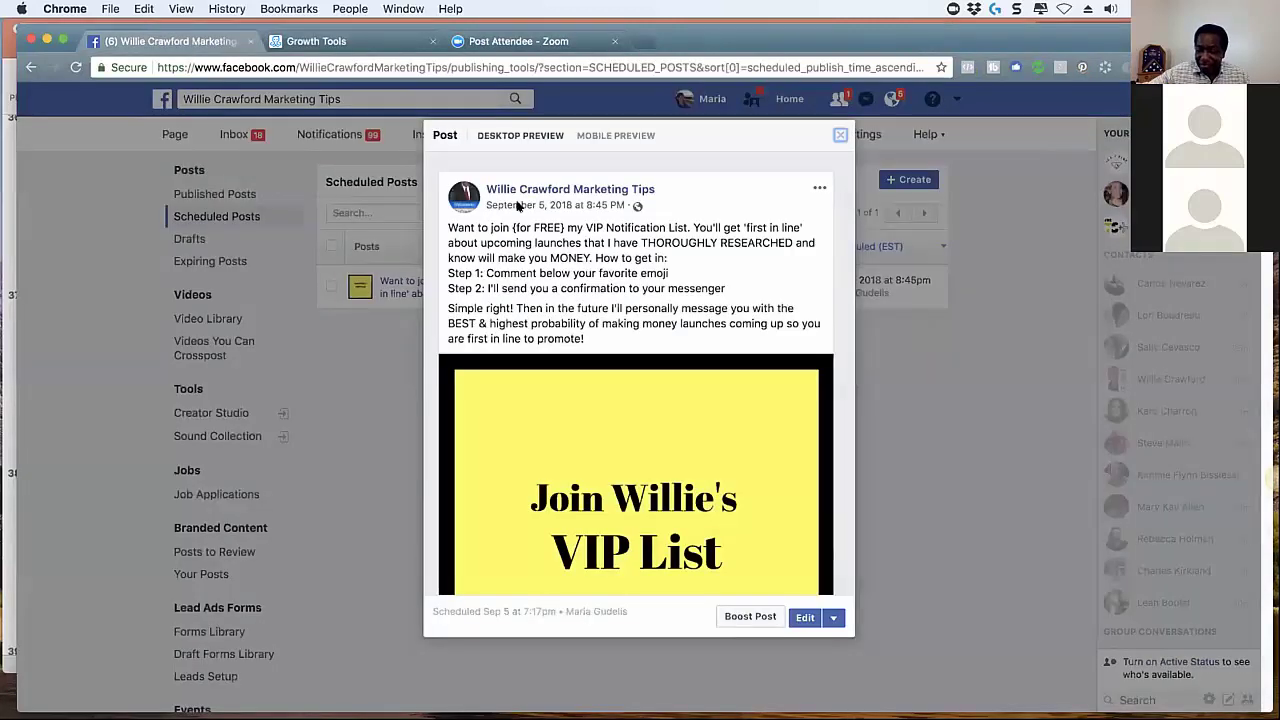
left_click(350, 45)
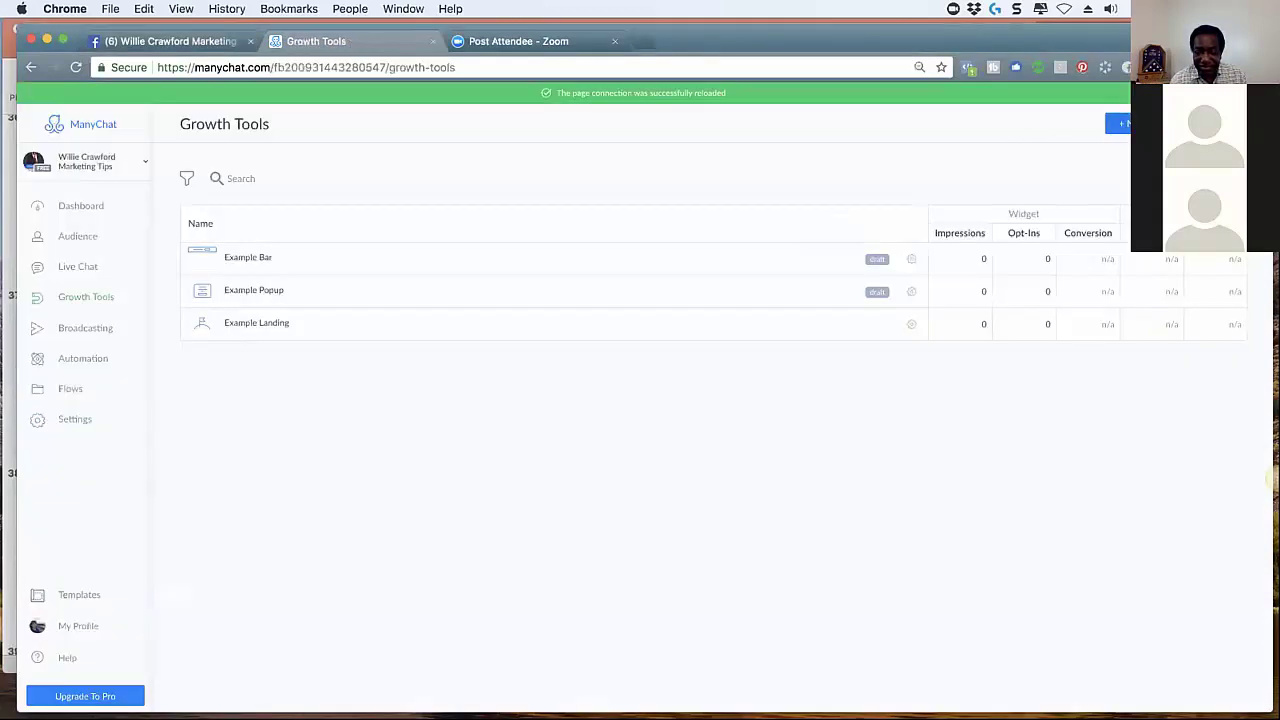
left_click(1118, 123)
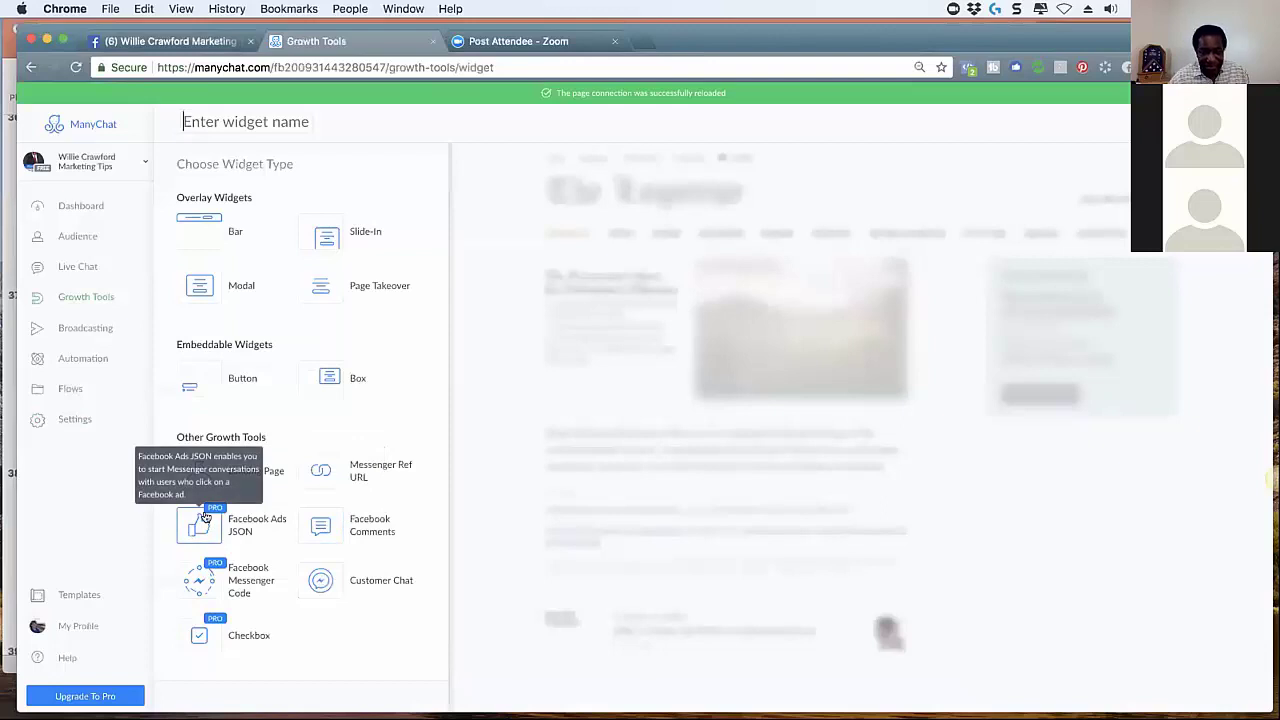
left_click(319, 518)
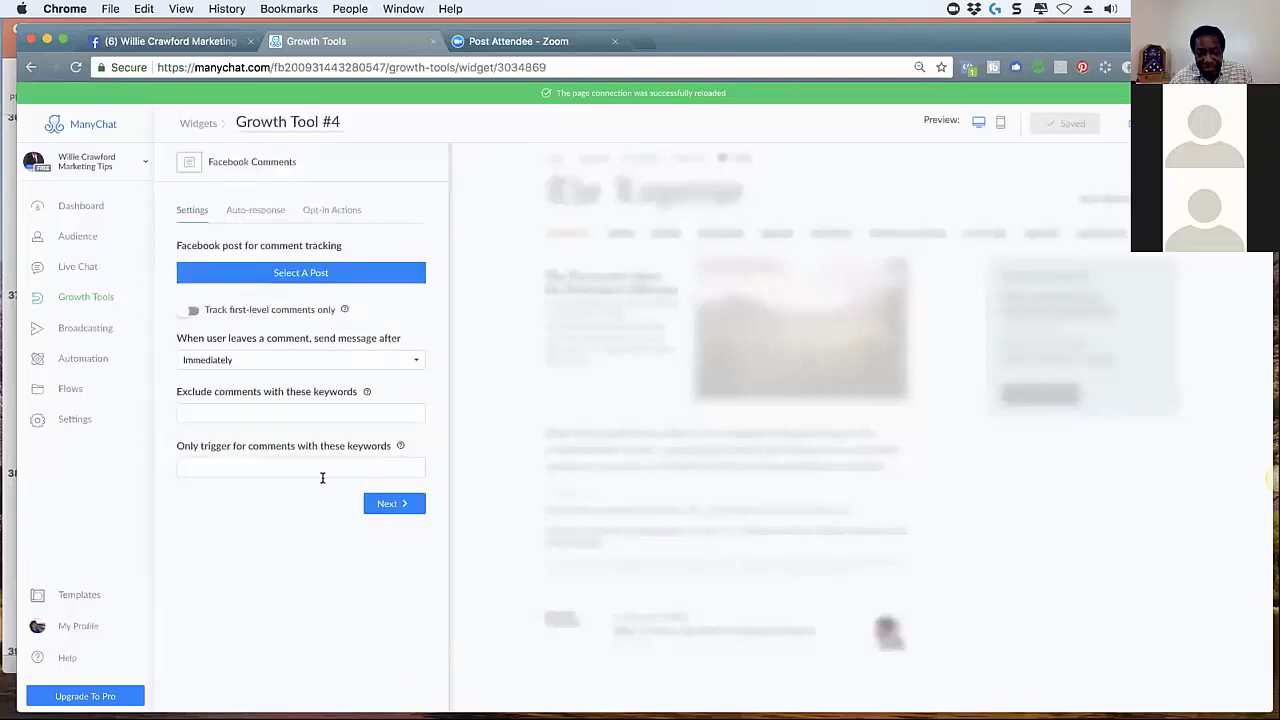
Select the "Join Willie's VIP List" post as the Facebook post for comment tracking
left_click(289, 267)
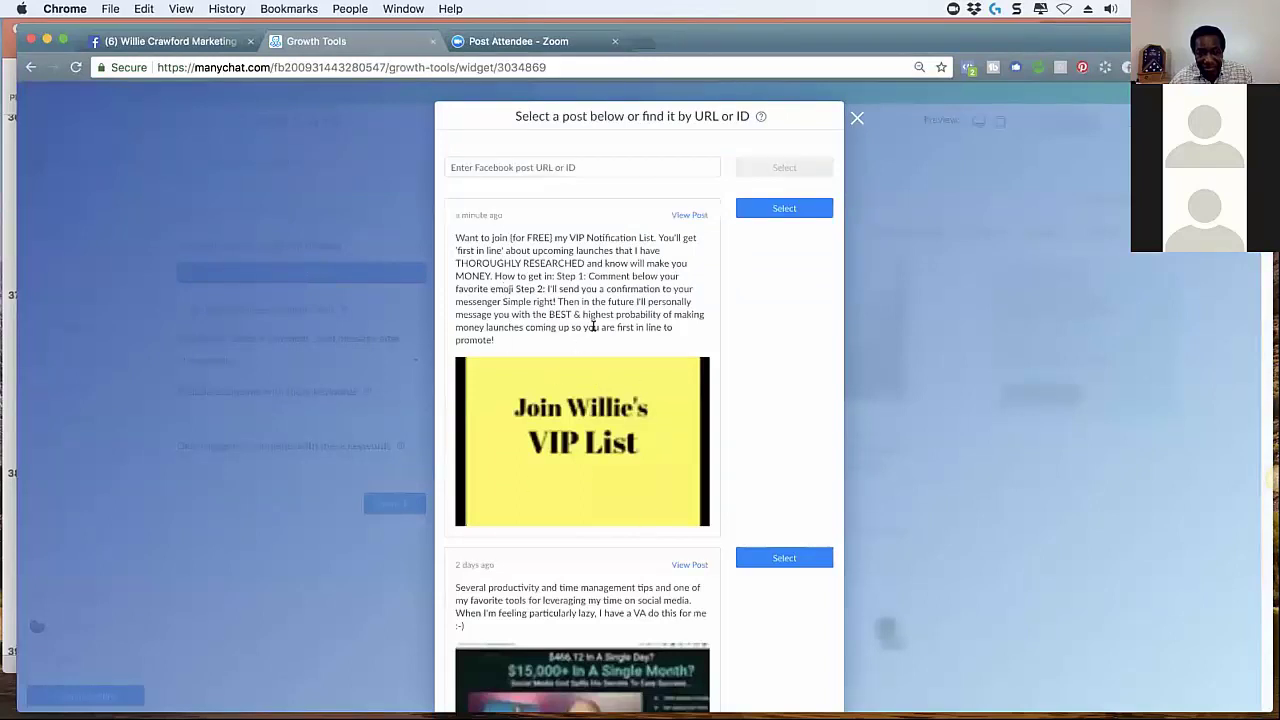
left_click(784, 207)
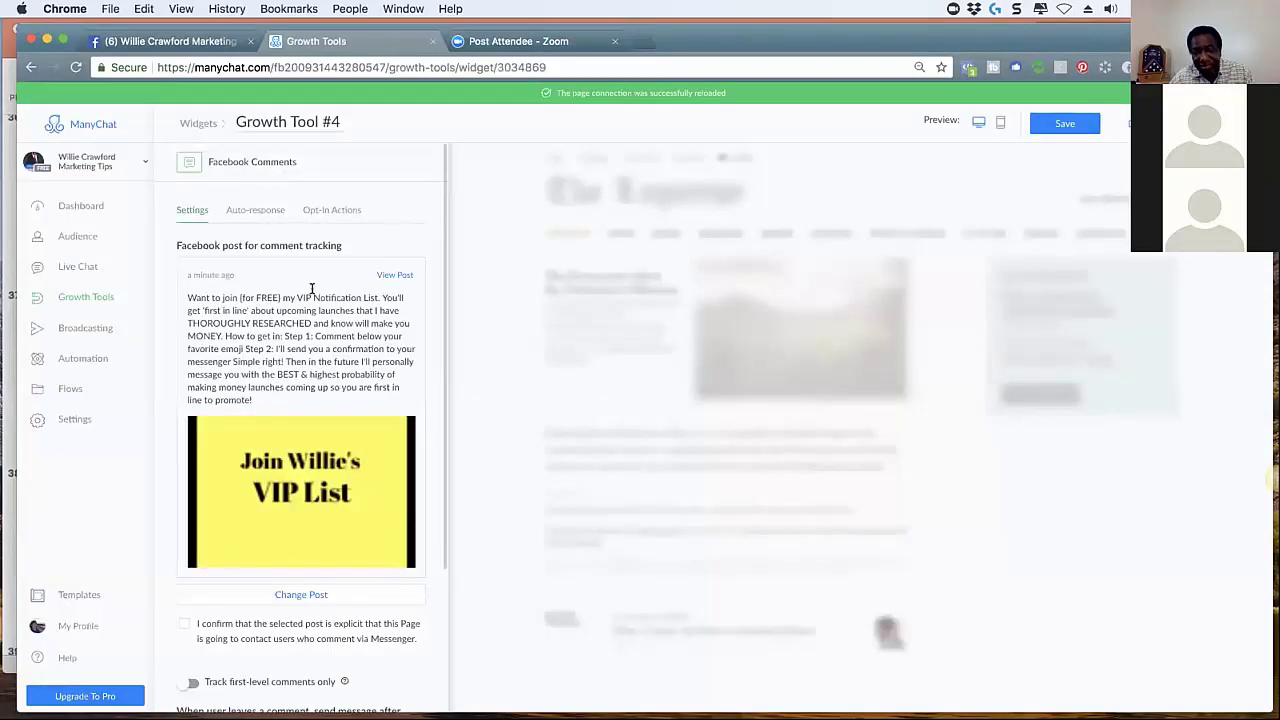
scroll(295, 400, "down", 1)
scroll(293, 403, "down", 2)
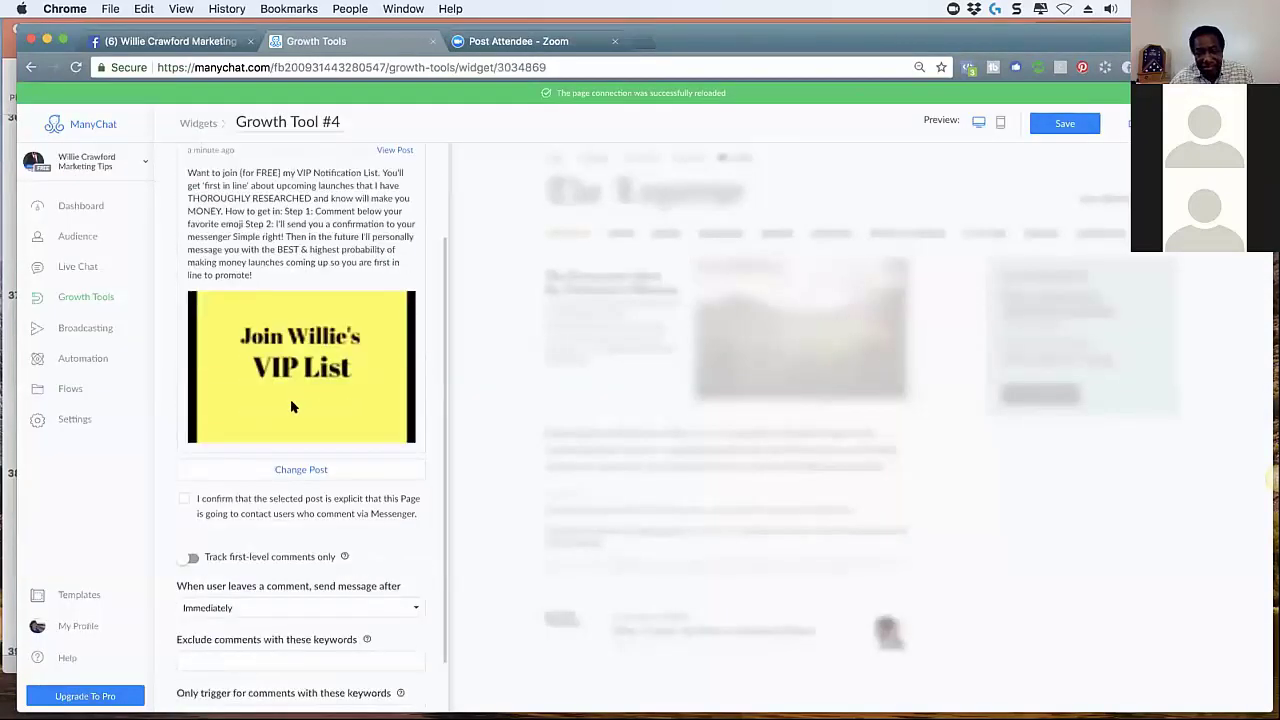
scroll(292, 415, "down", 1)
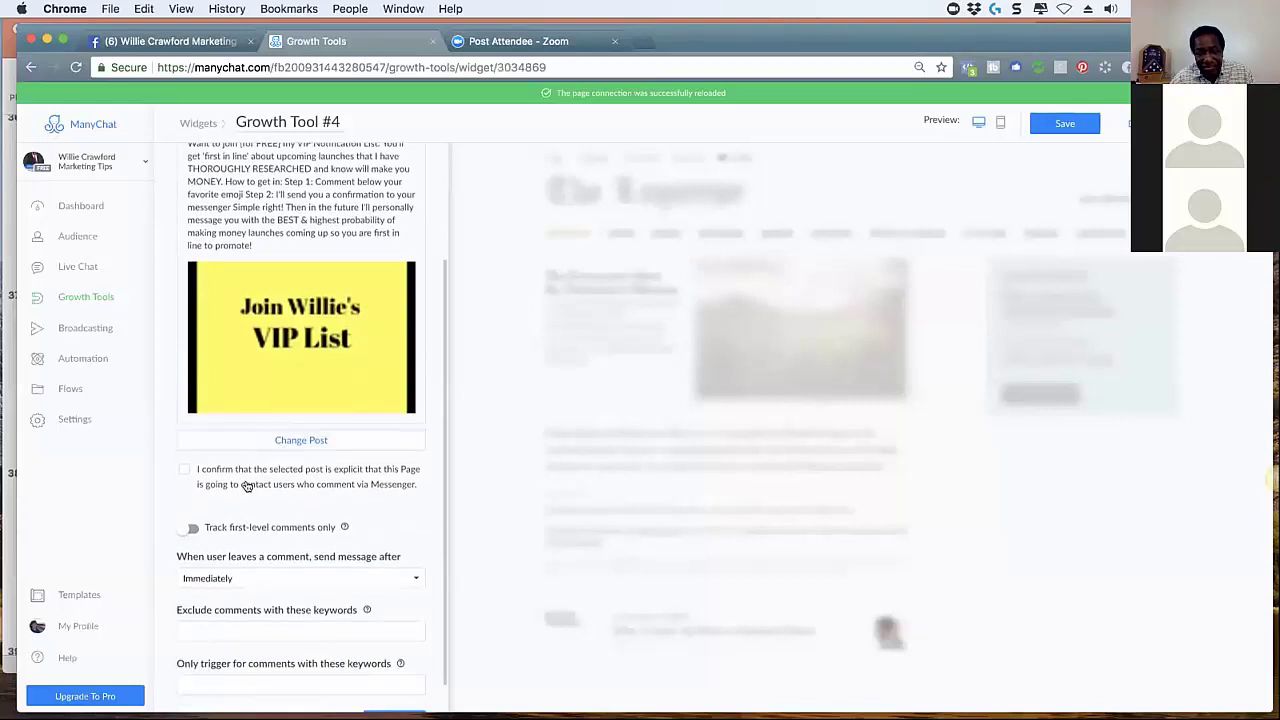
scroll(244, 487, "up", 5)
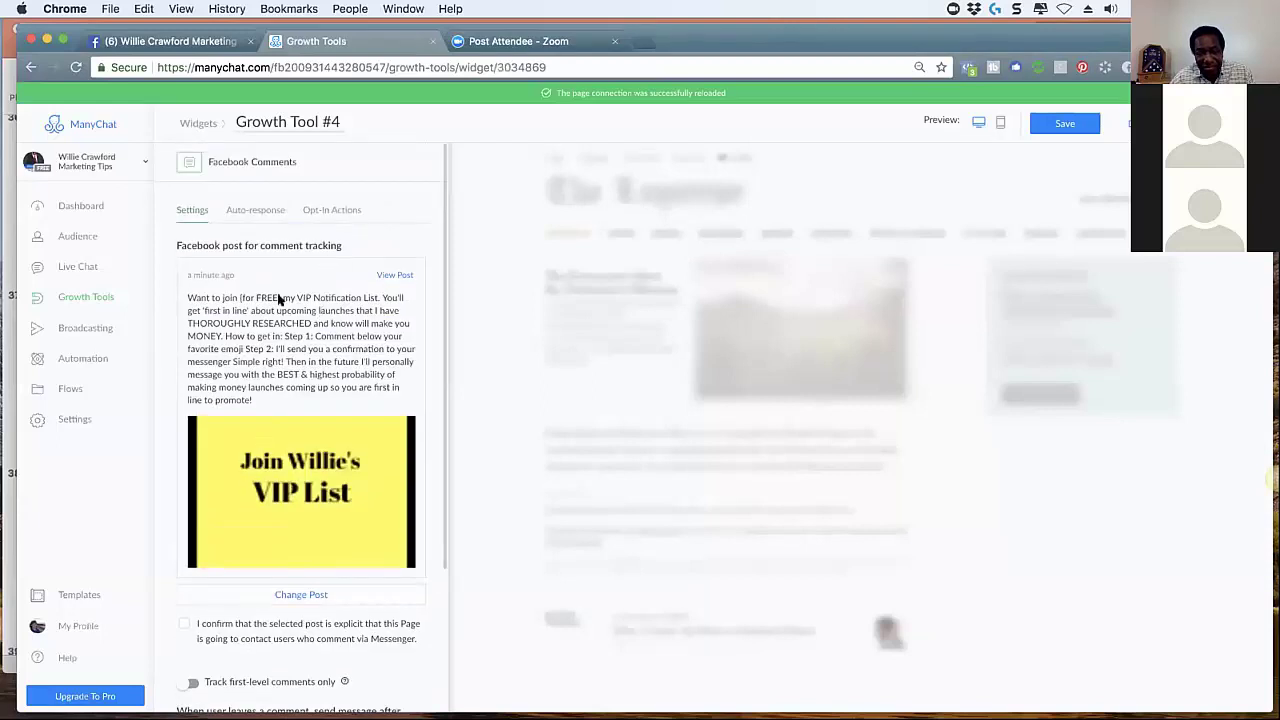
Check the post's Step 2 line about the Messenger confirmation on Facebook and open the published post in its own tab
left_click(170, 36)
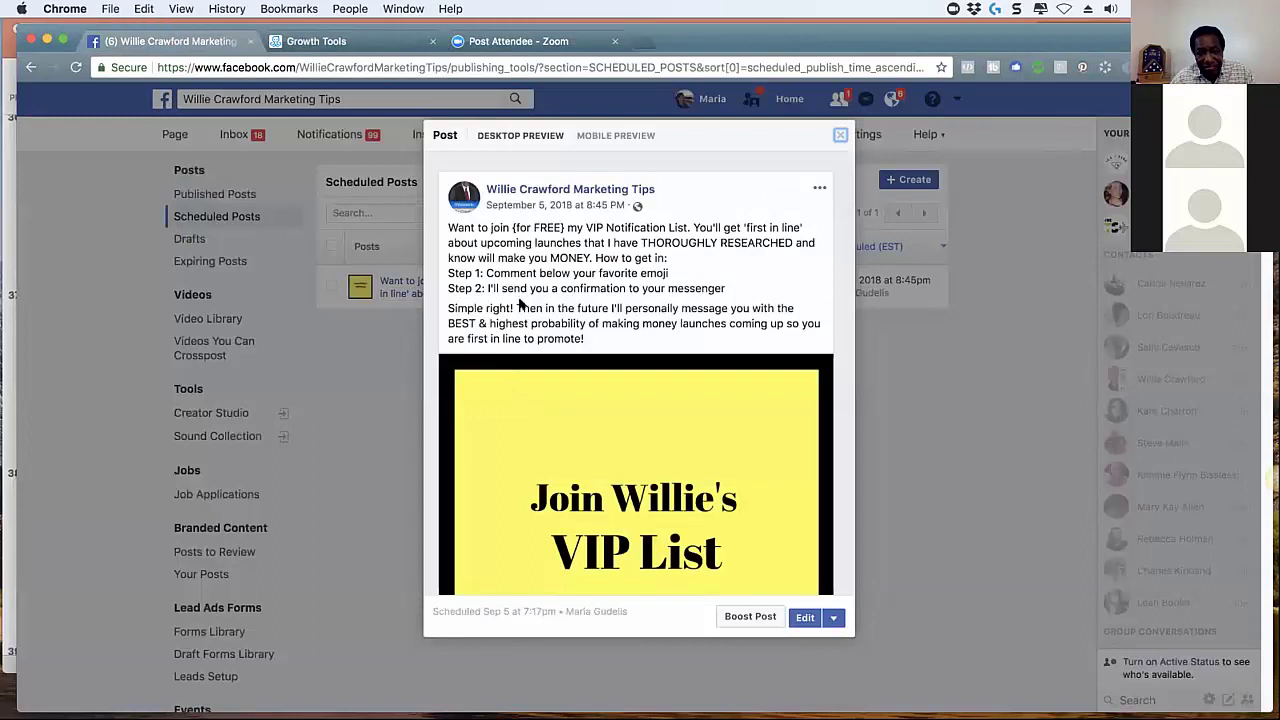
left_click(491, 289)
left_click(718, 288)
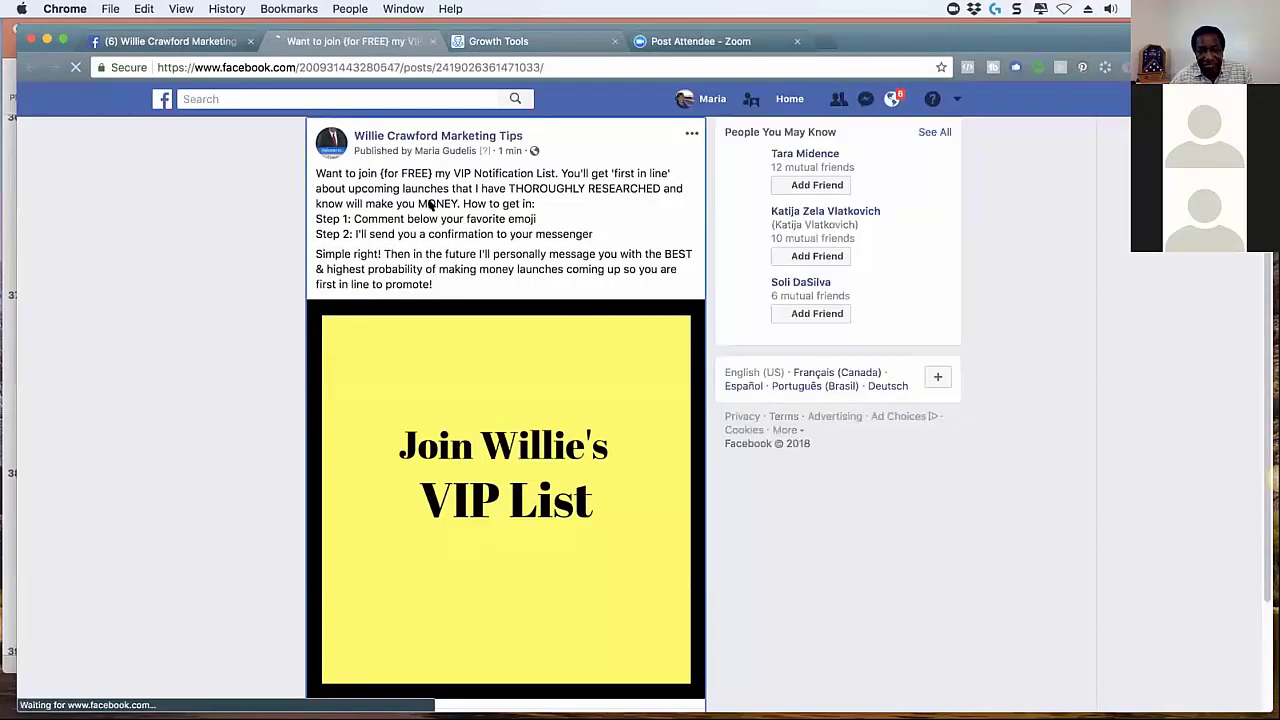
Return to the ManyChat growth tool and review its Messenger contact confirmation, first-level comment, message timing and keyword settings
left_click(520, 41)
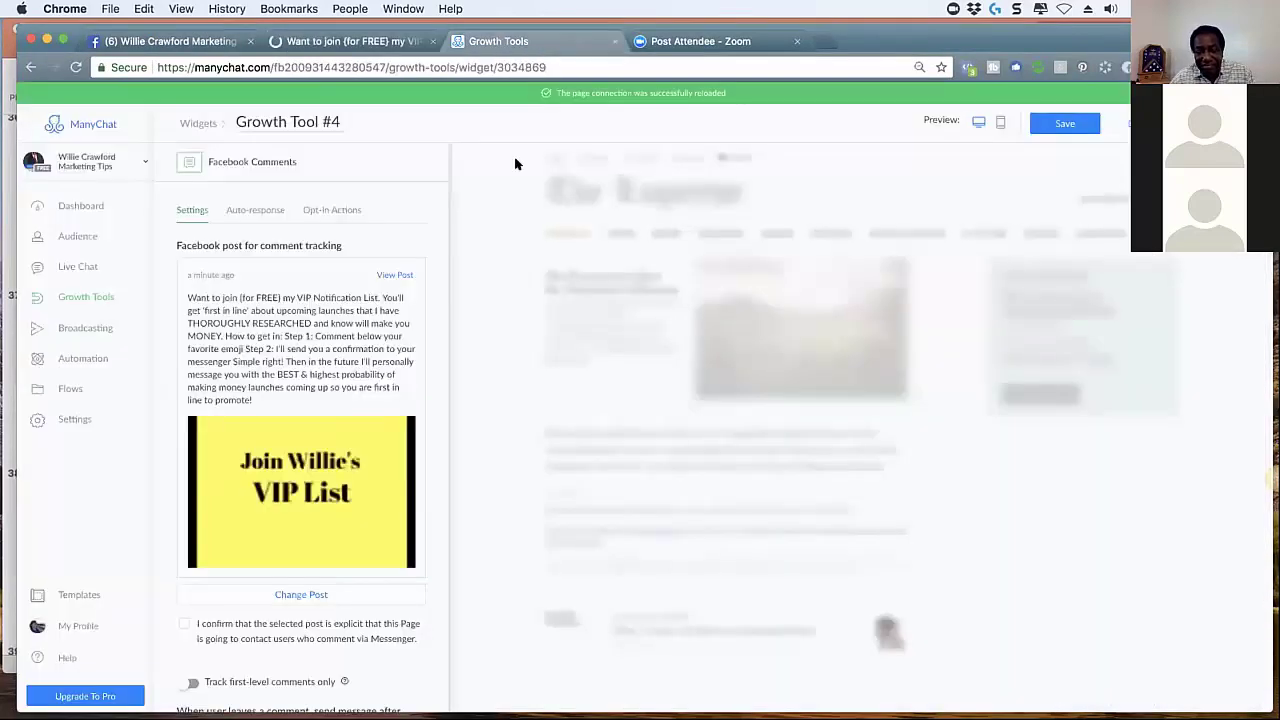
scroll(348, 485, "down", 2)
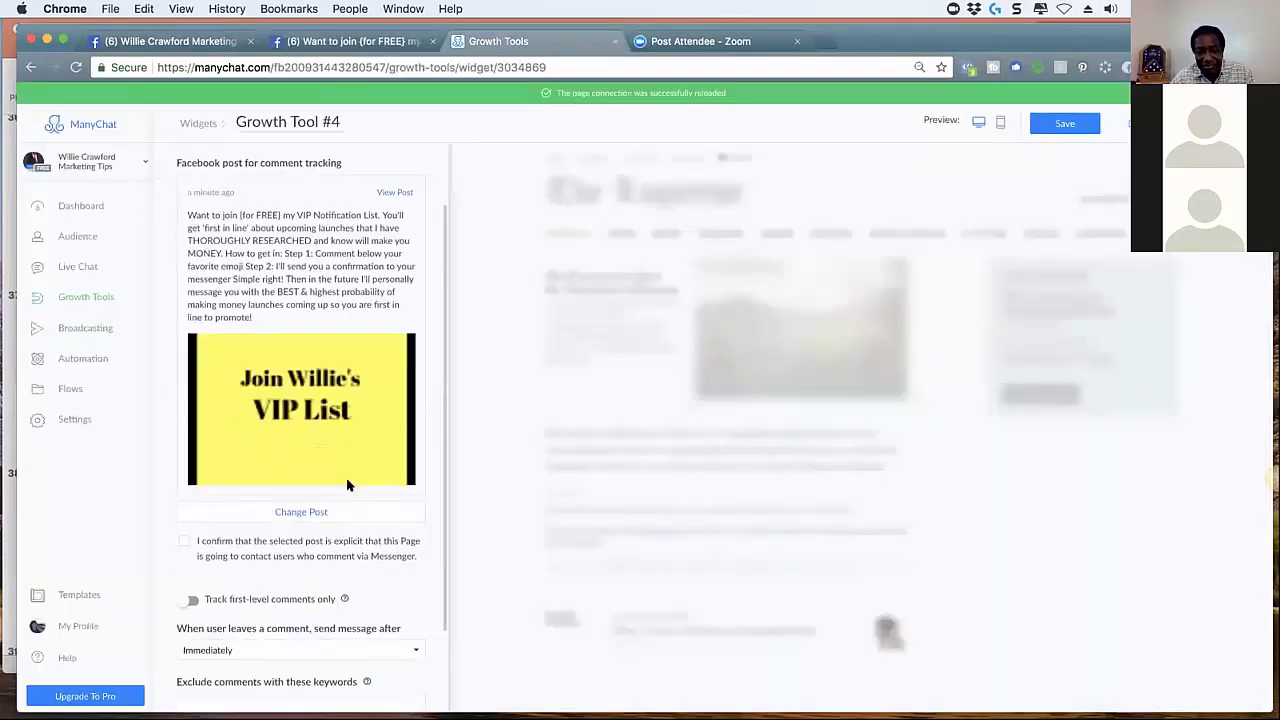
scroll(348, 485, "down", 1)
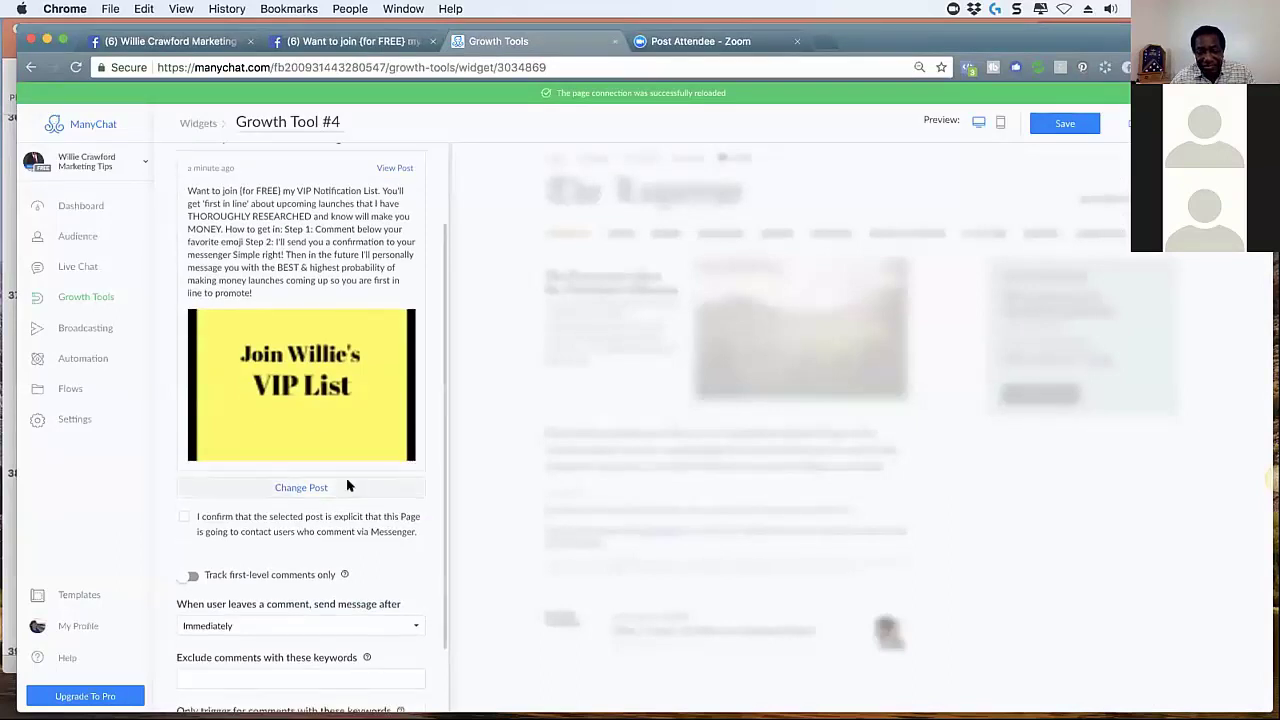
scroll(348, 533, "down", 1)
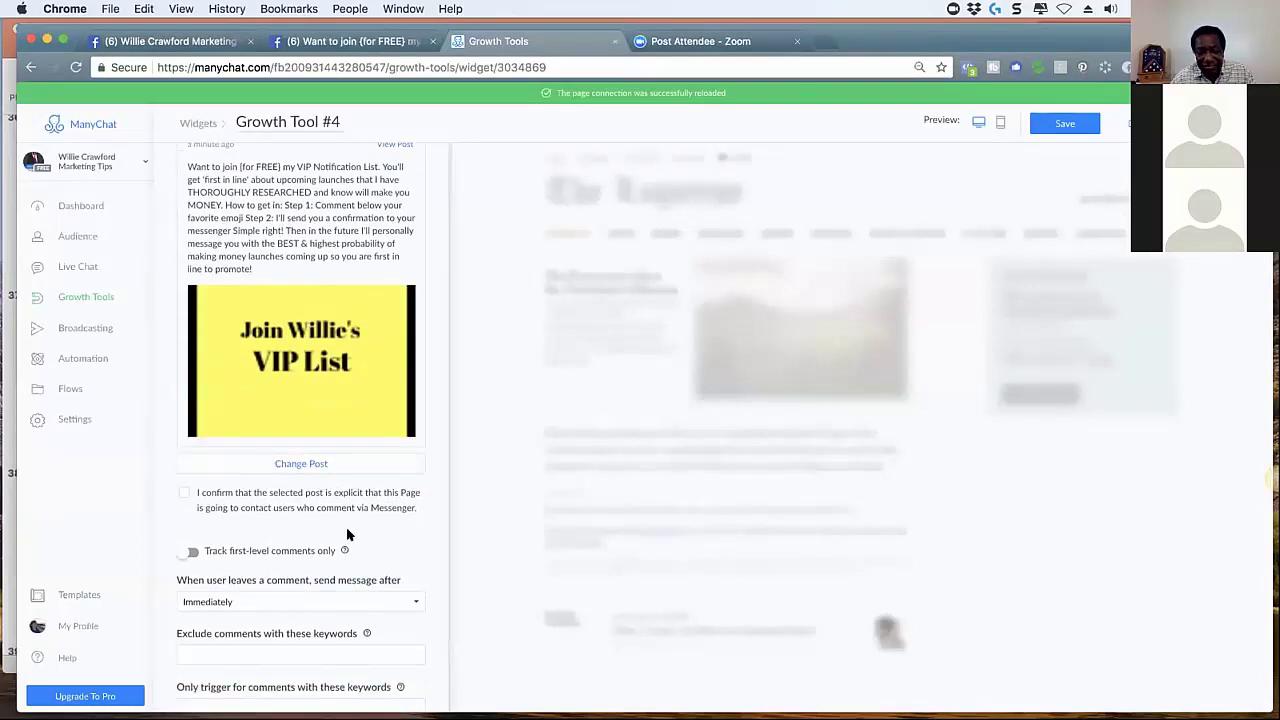
scroll(348, 535, "down", 2)
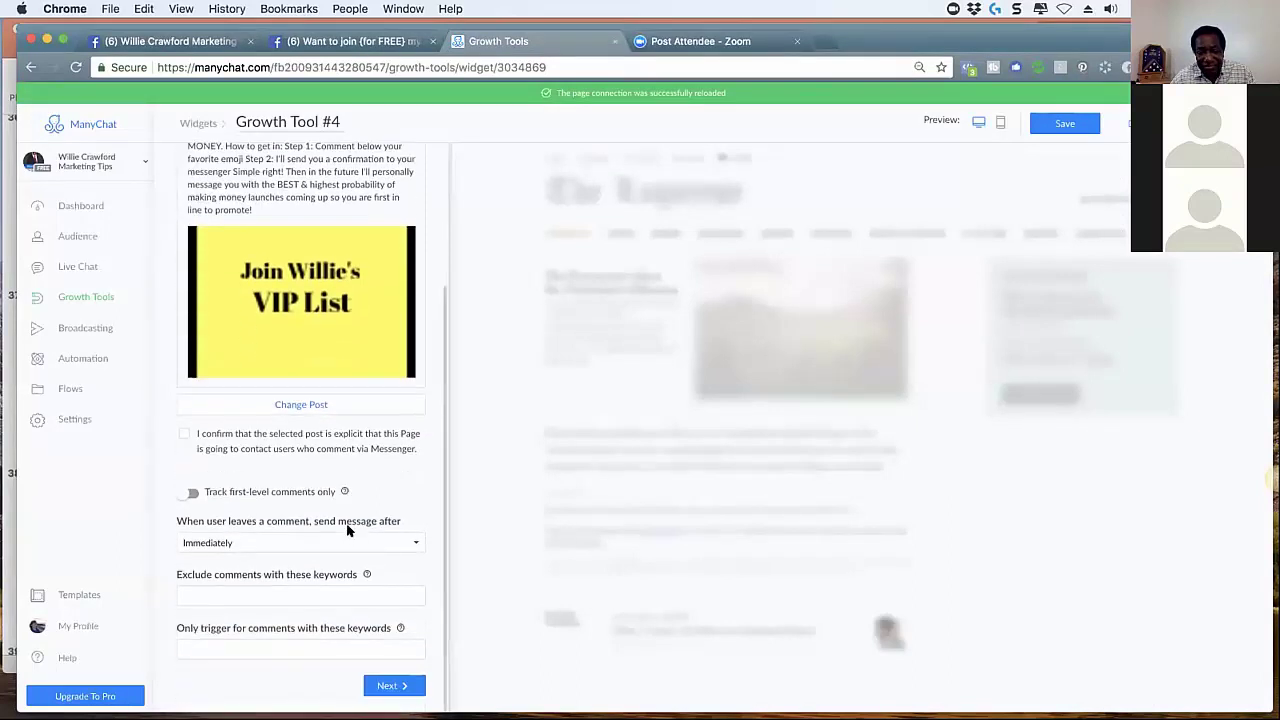
Confirm that the selected post is explicit about Messenger contact and enable tracking of first-level comments only
left_click(184, 434)
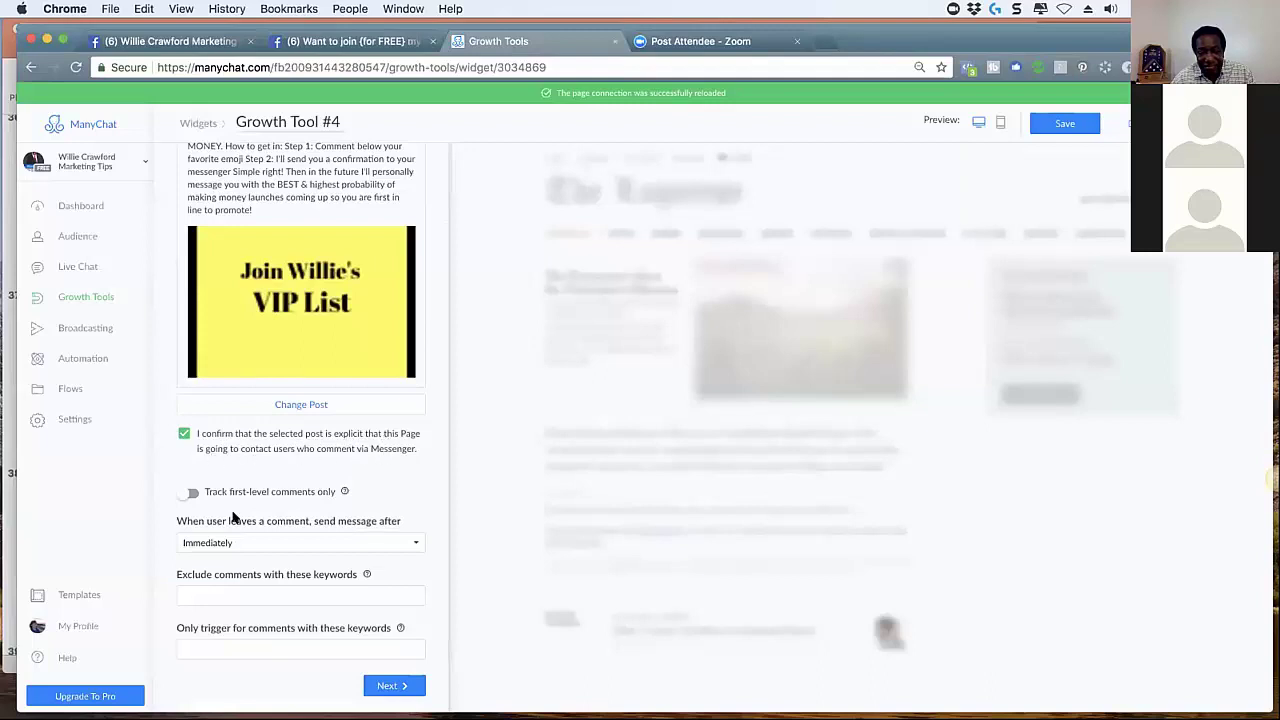
left_click(193, 494)
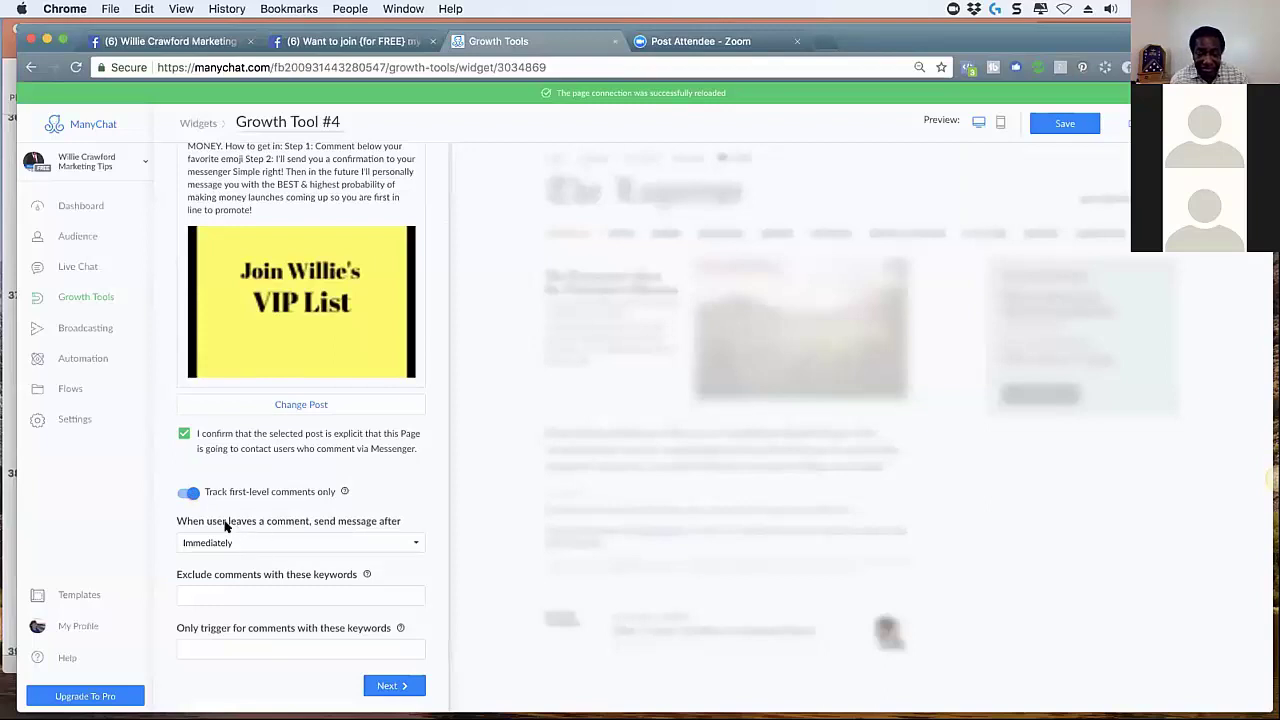
Set the message to send 2 seconds after a user's comment and continue to the auto-response settings
left_click(289, 545)
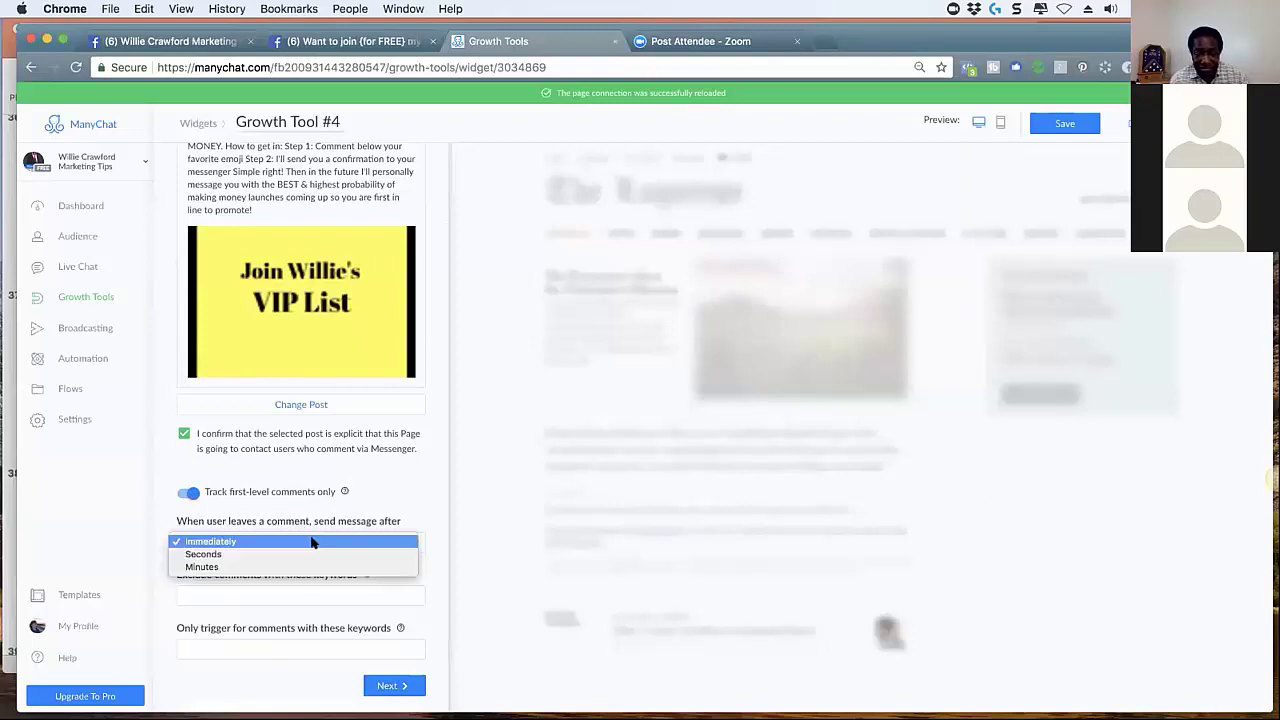
left_click(289, 545)
left_click(288, 550)
left_click(288, 555)
left_click(190, 542)
type("2")
left_click(168, 583)
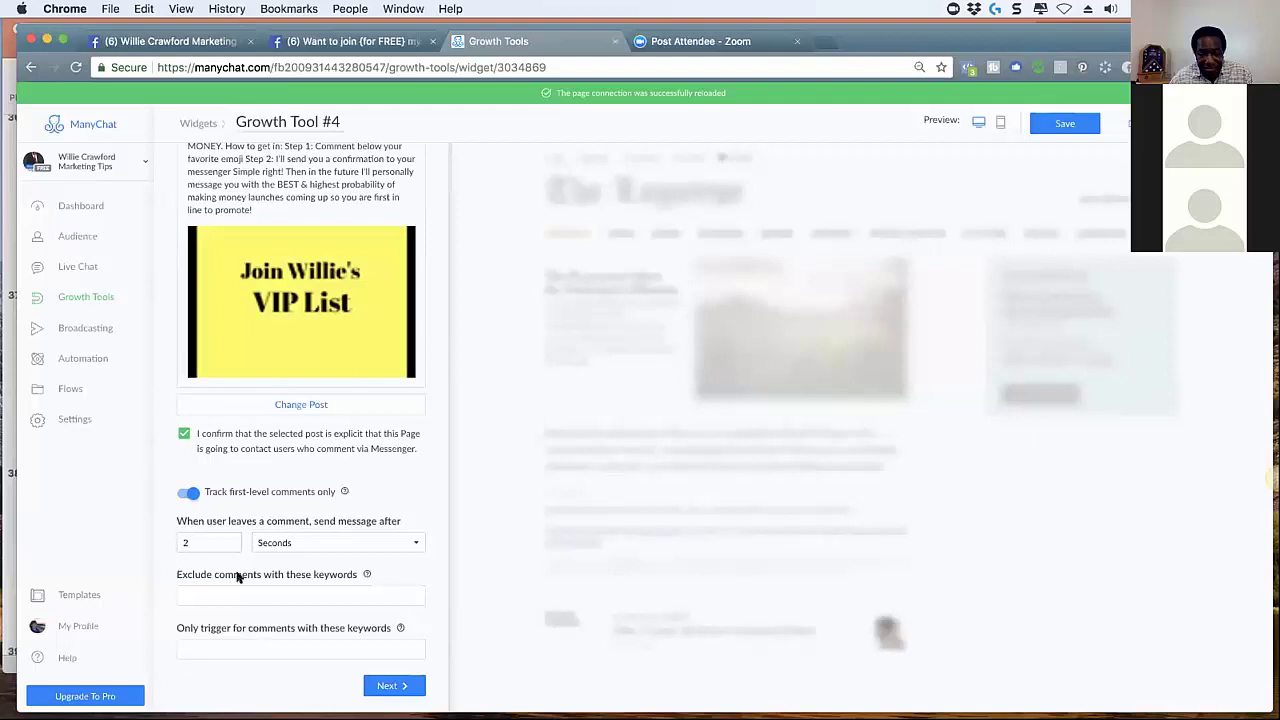
left_click(393, 685)
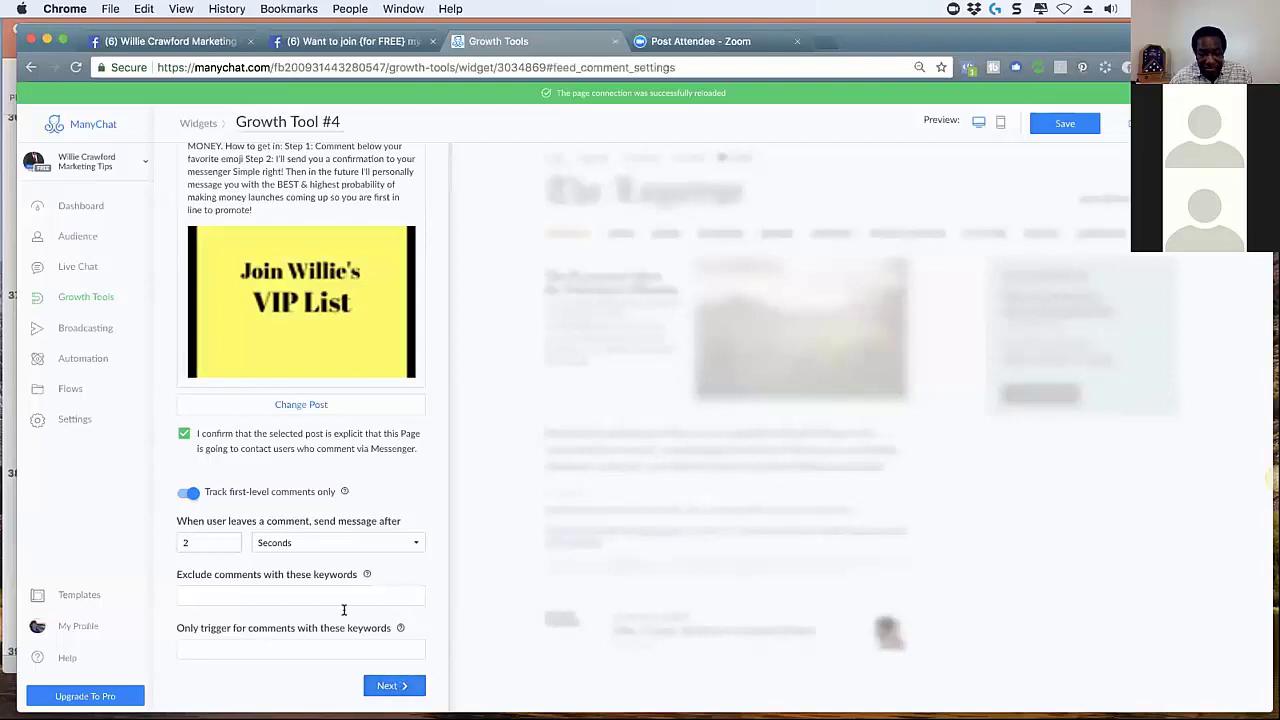
scroll(366, 521, "down", 5)
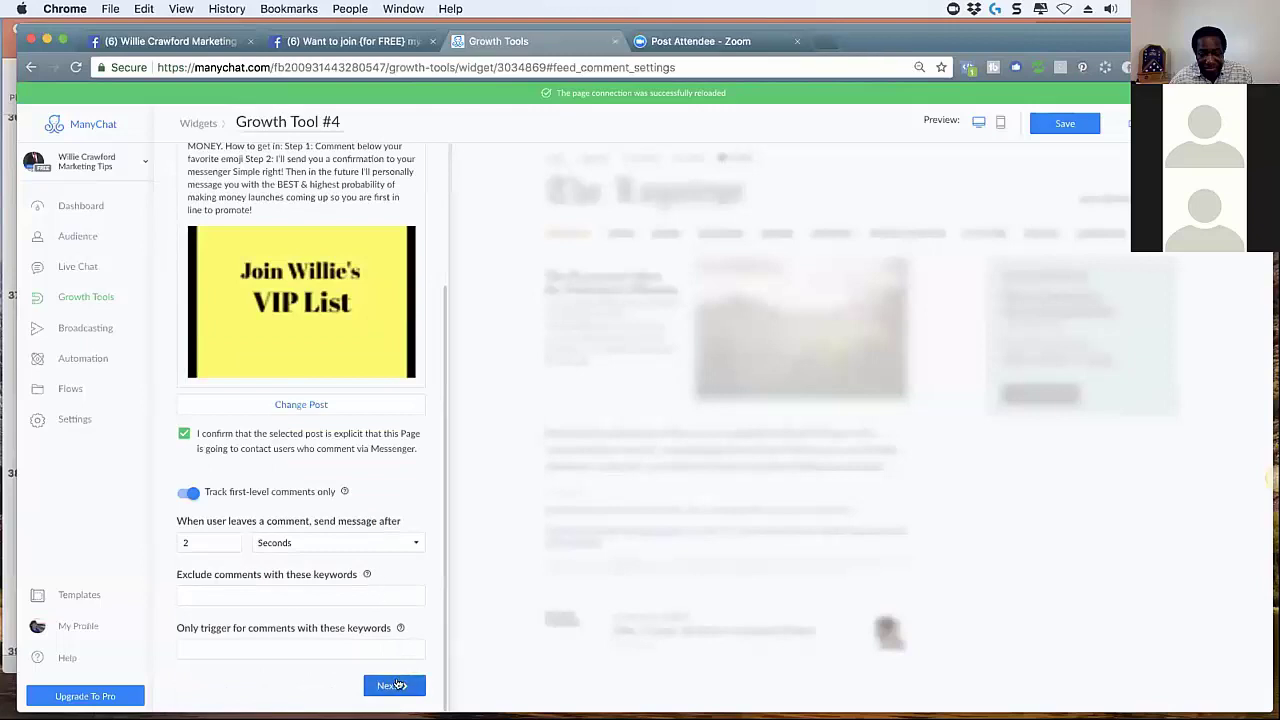
left_click(396, 685)
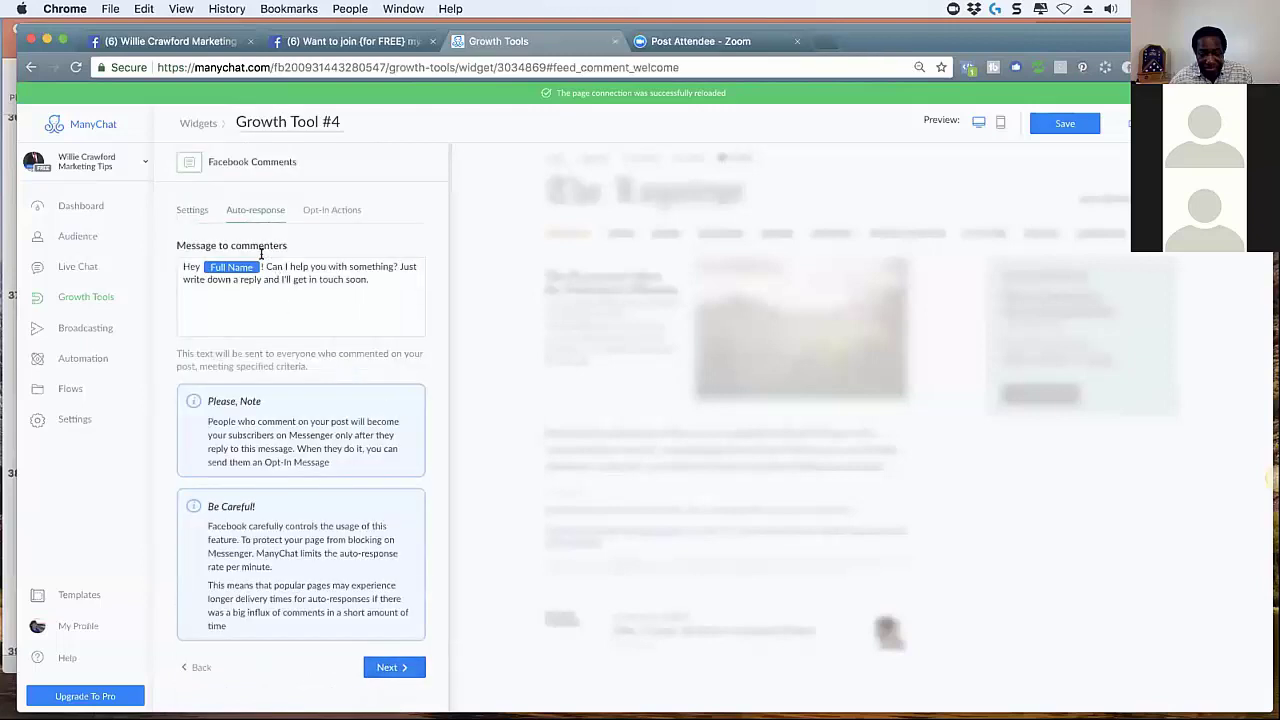
Rename the growth tool as "VIP list comment growth tool"
left_click(250, 116)
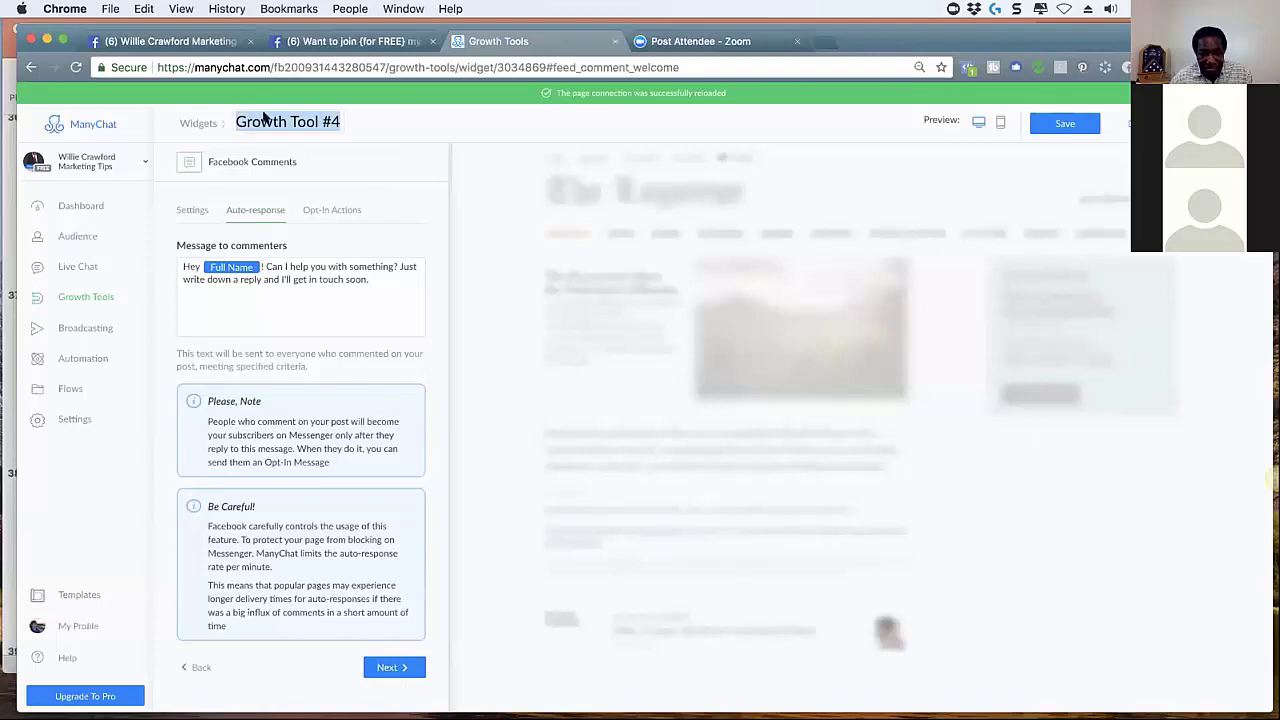
type("VIP list")
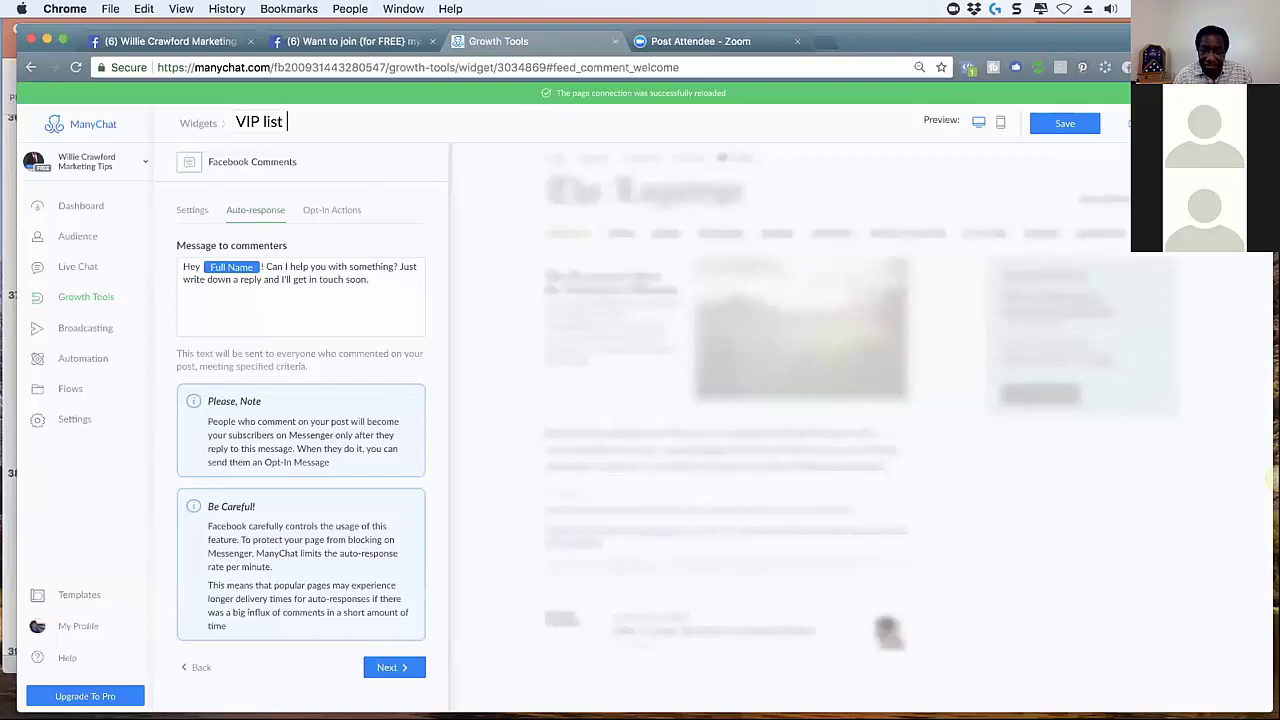
type(" comment gr")
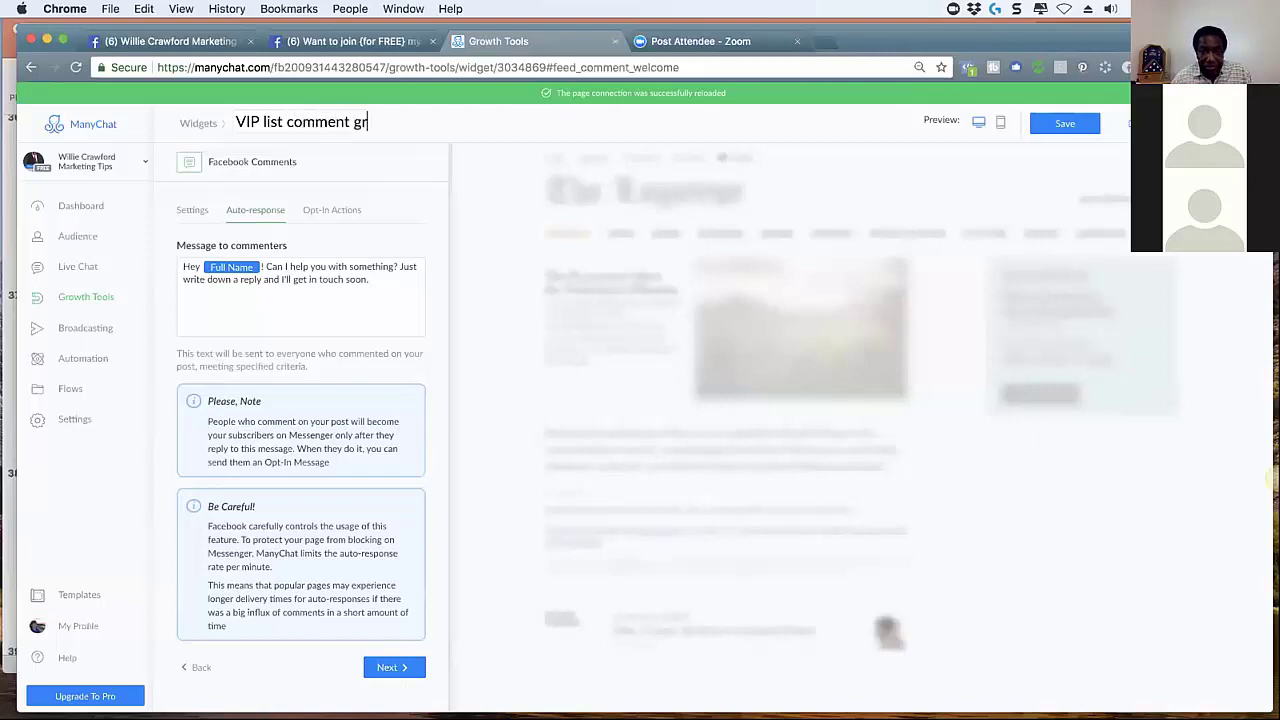
type("owth tool")
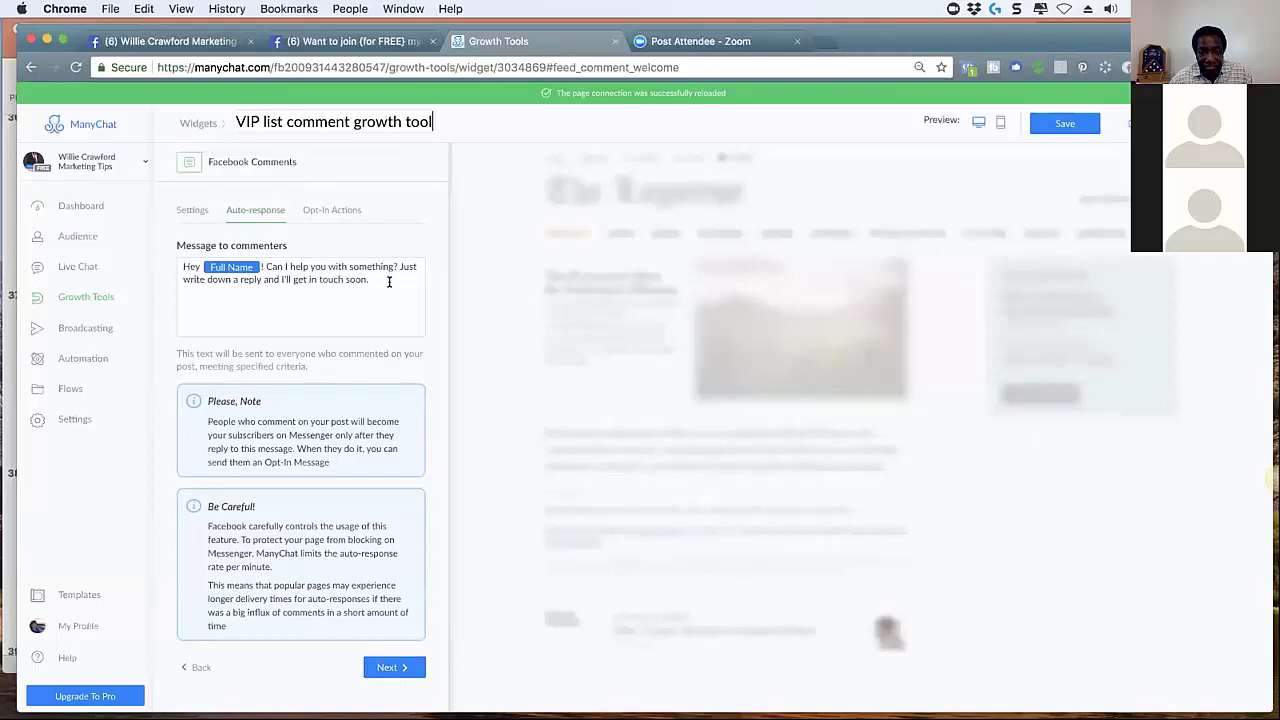
Replace the default message to commenters with "Hey" followed by the First Name variable
left_click_drag(389, 282, 199, 257)
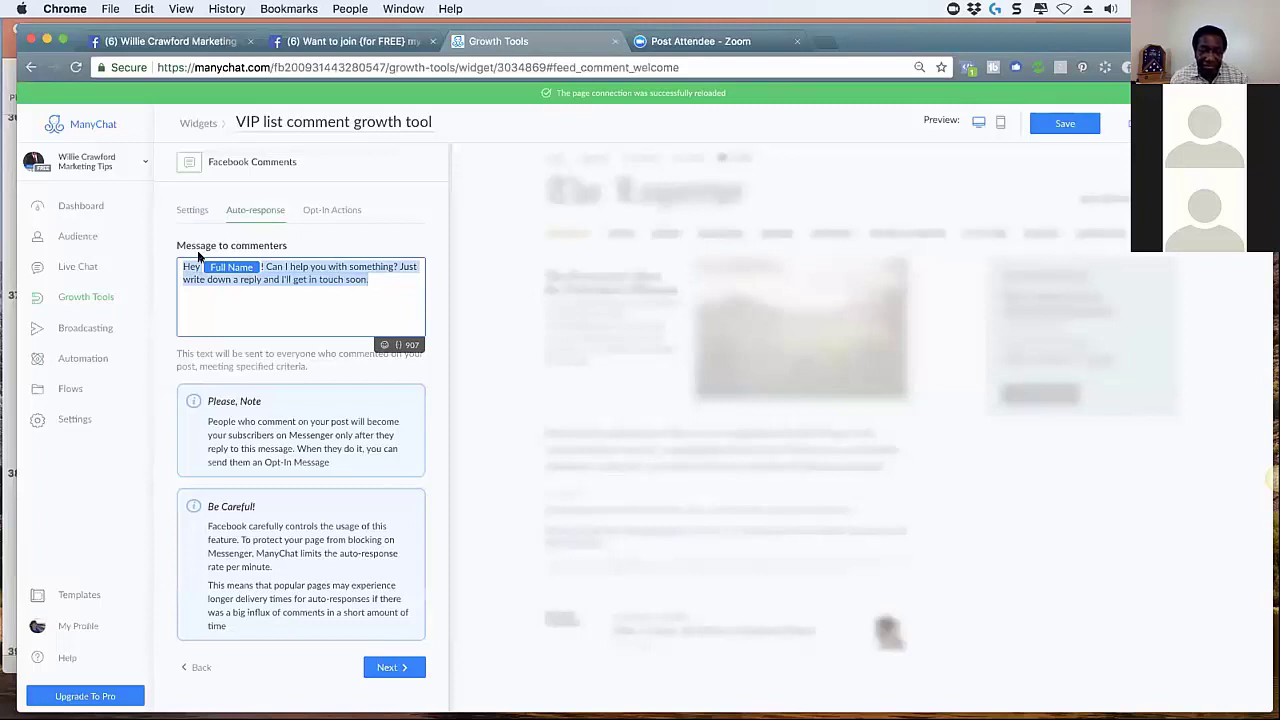
type("Hey")
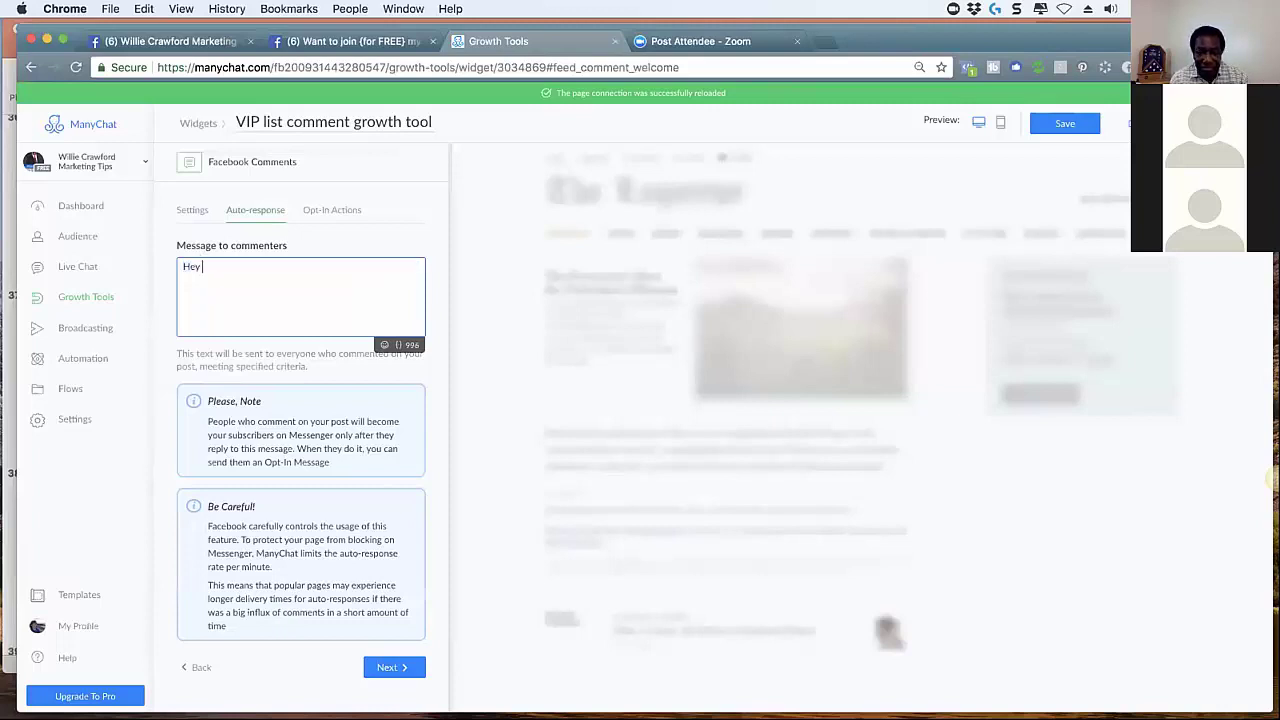
left_click(396, 346)
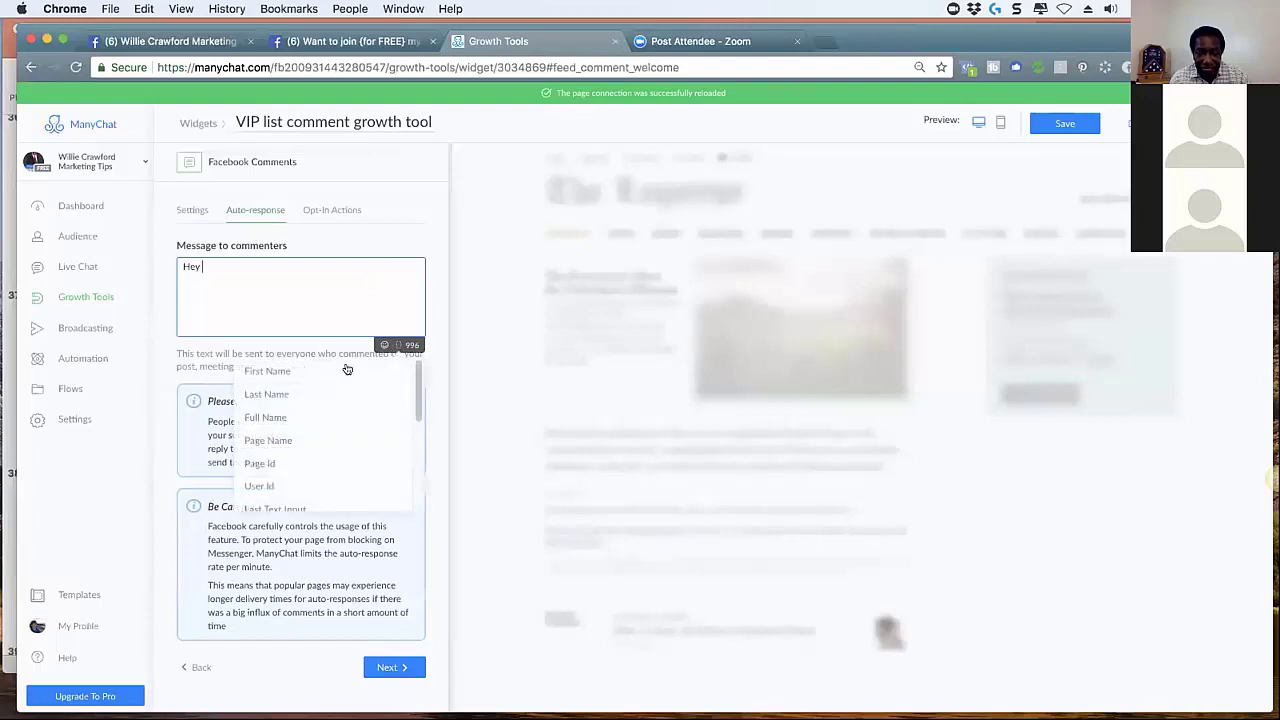
left_click(283, 371)
left_click(209, 277)
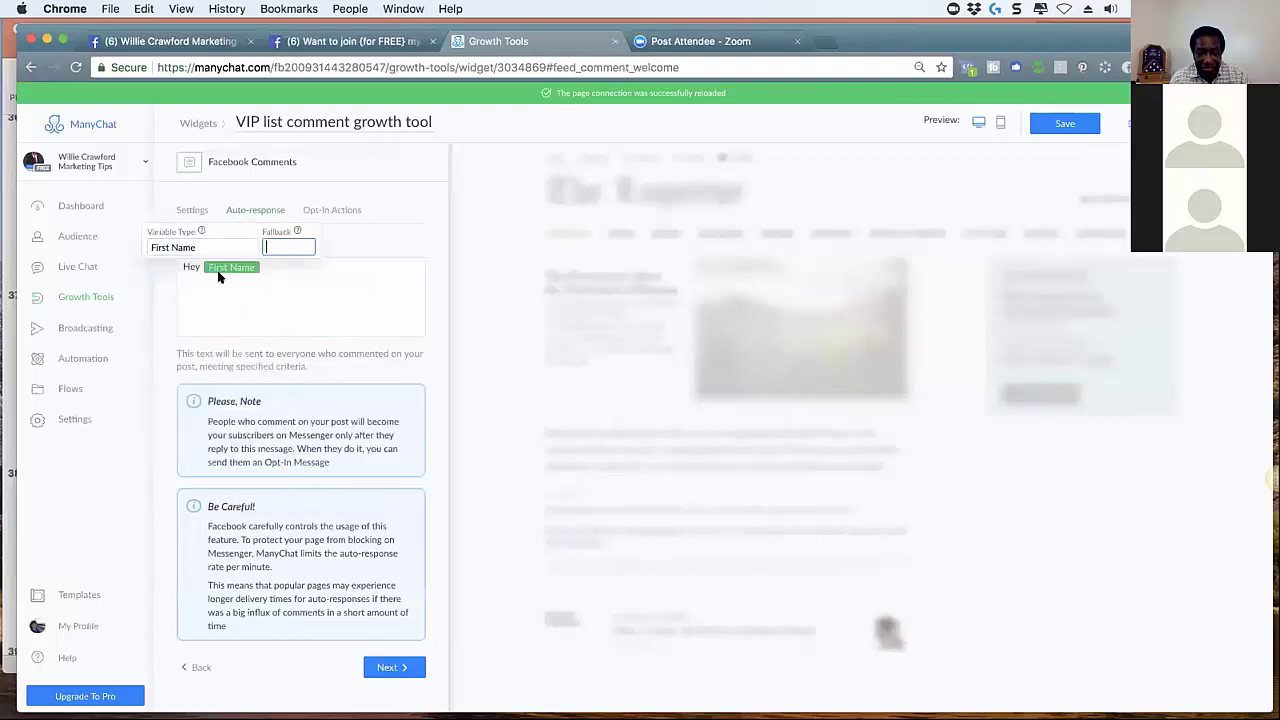
left_click(273, 264)
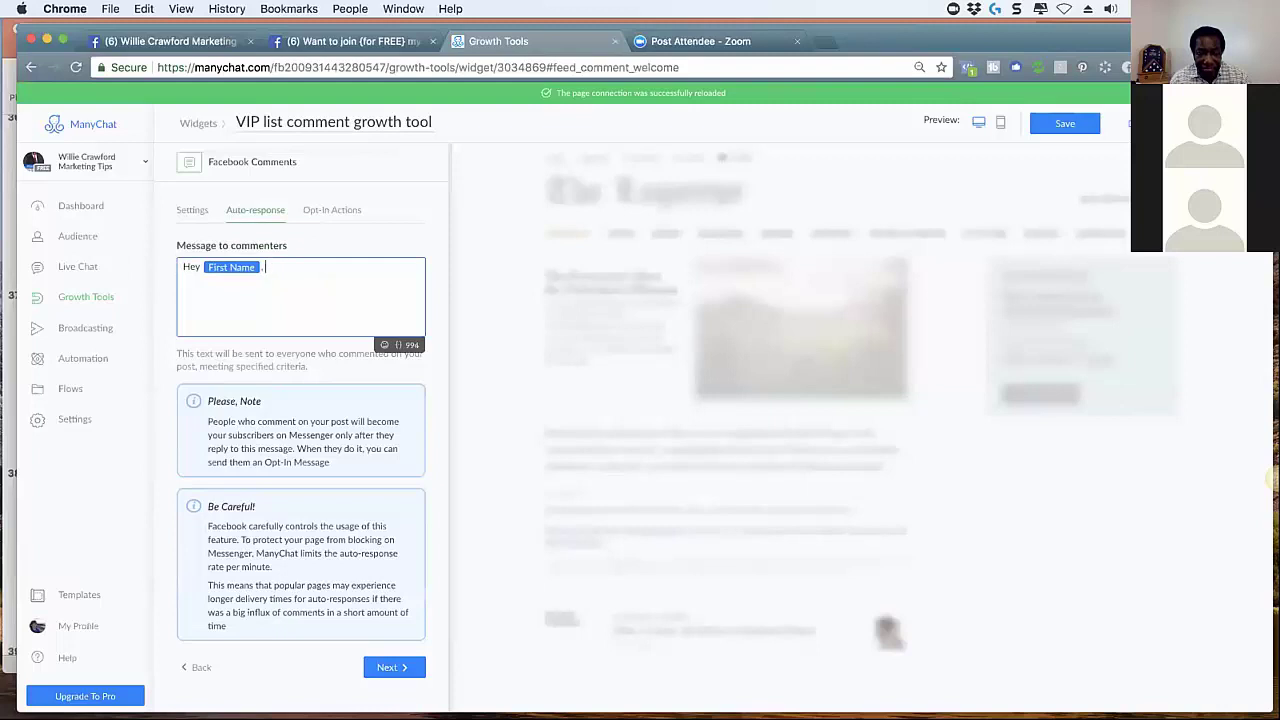
Add ", just to make sure you're human..." and a new line, "Please type "YES" below to me so I can get you on my VIP list!"
type(", just to make sure you'r")
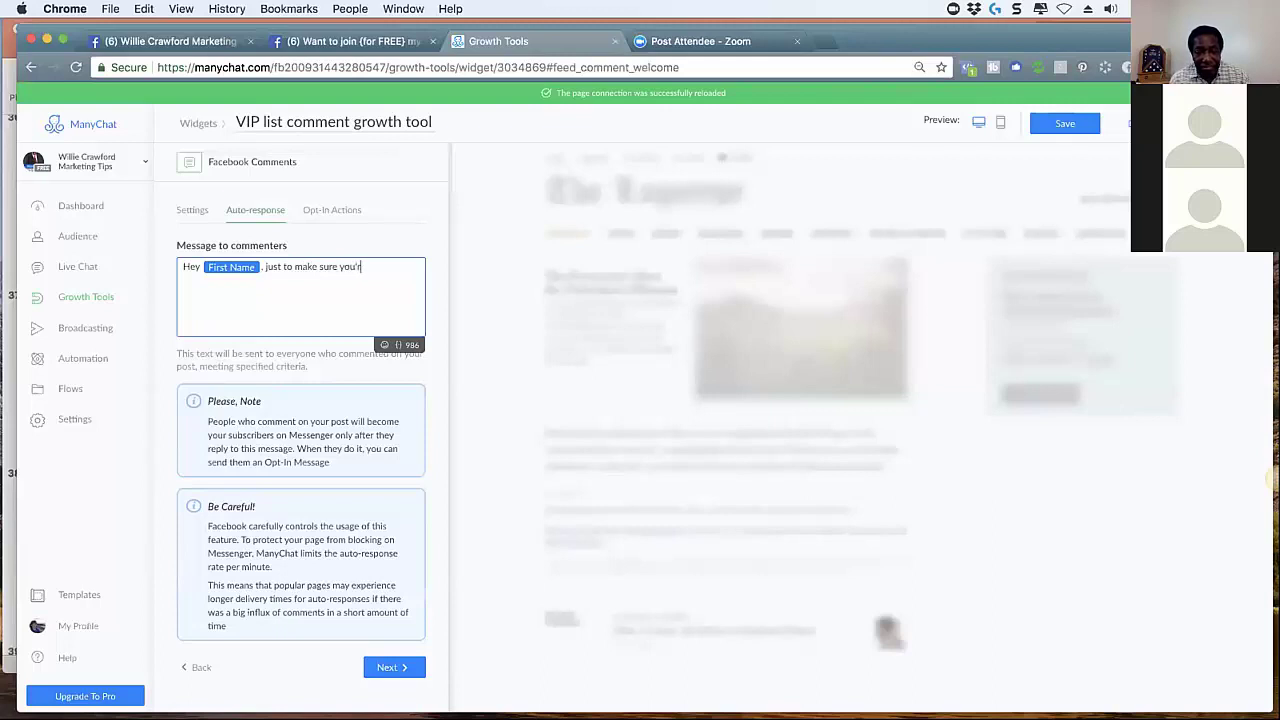
type("e human...")
key("Return")
type("Please")
type(" say YUES")
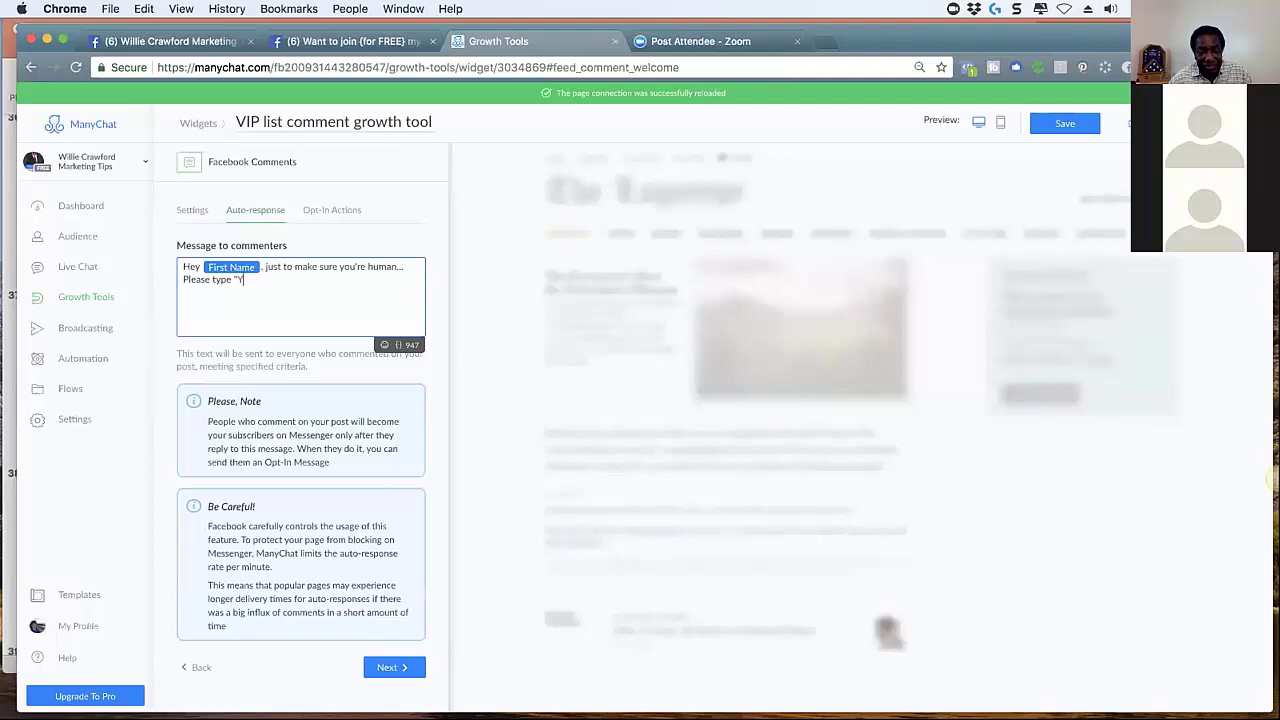
type("\"YES\" below to me ")
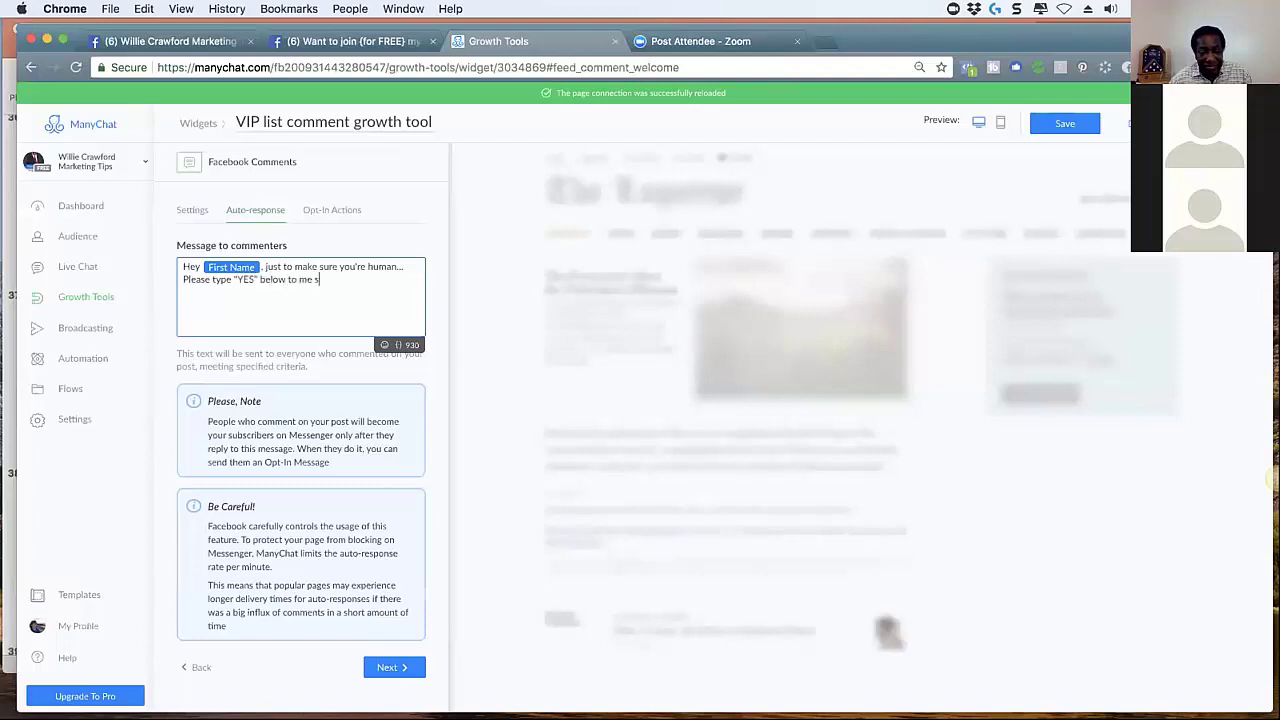
type("so I can get you on my VIP")
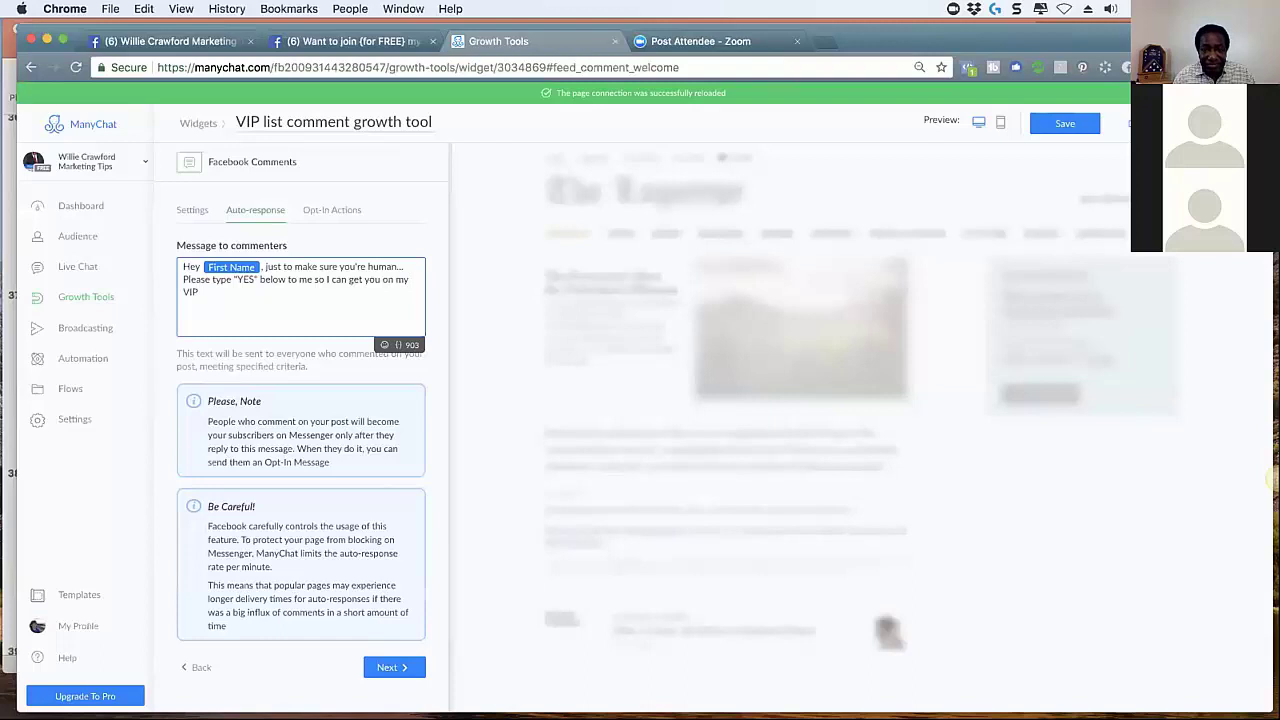
type(" list!")
Add a blue down-arrow emoji at the end of the message to commenters and save the growth tool
left_click(383, 345)
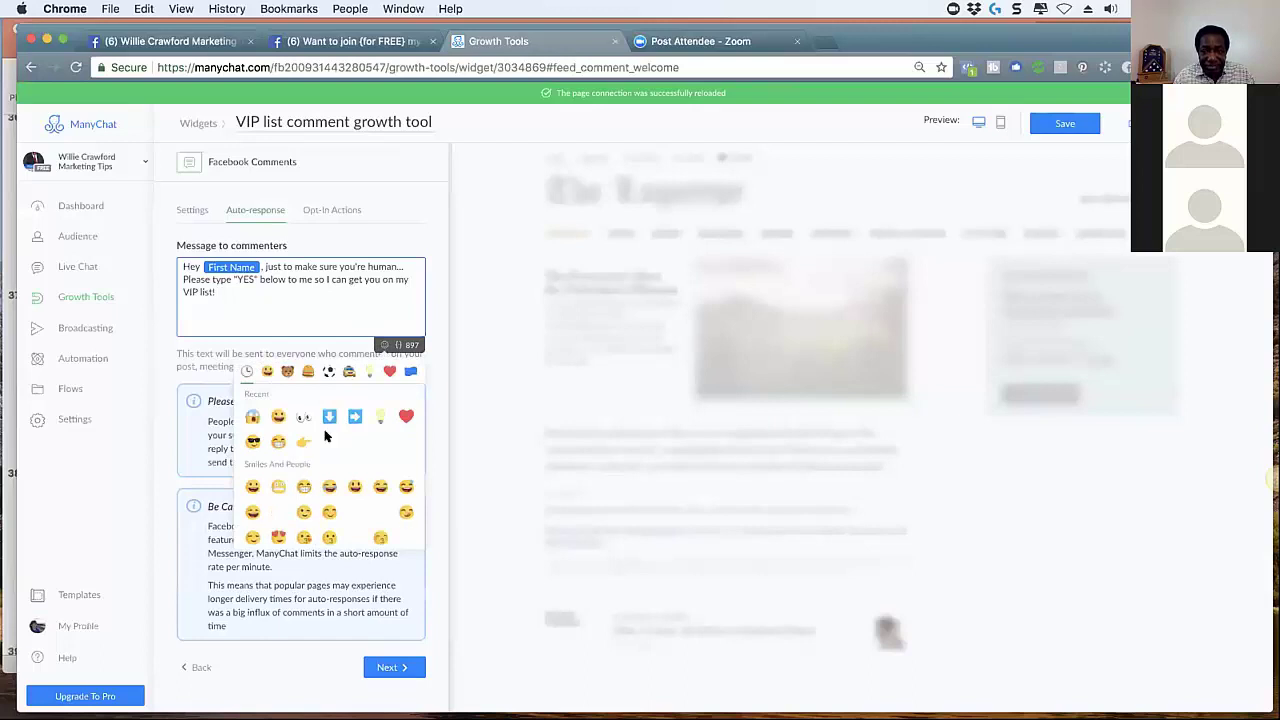
left_click(329, 414)
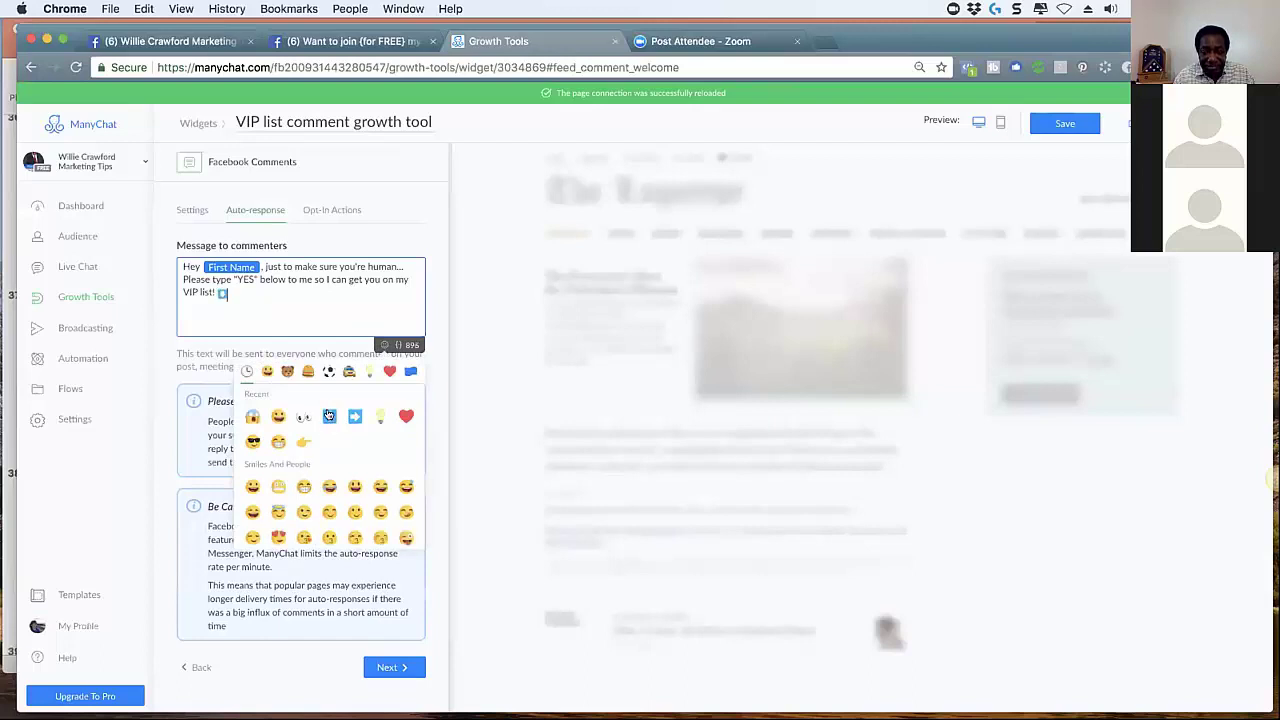
left_click(297, 316)
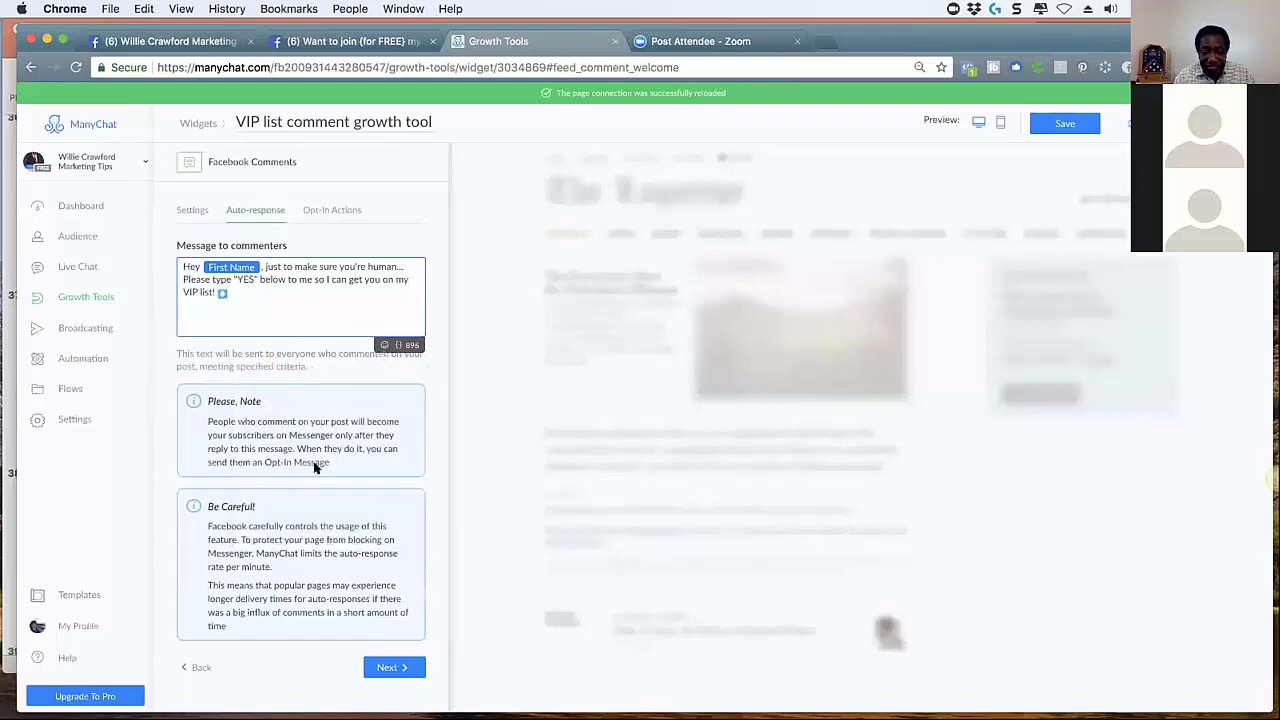
left_click(1042, 122)
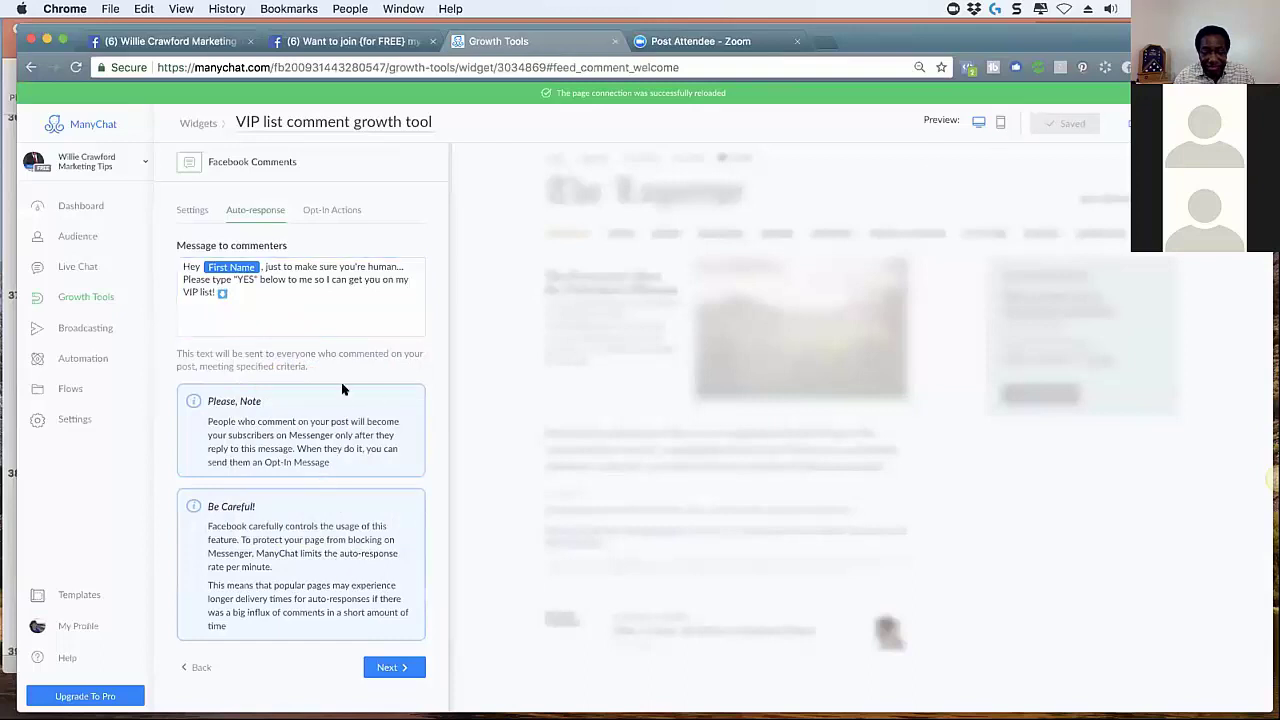
Set the opt-in actions to send the opt-in message to everyone who replies, and save the change
left_click(386, 667)
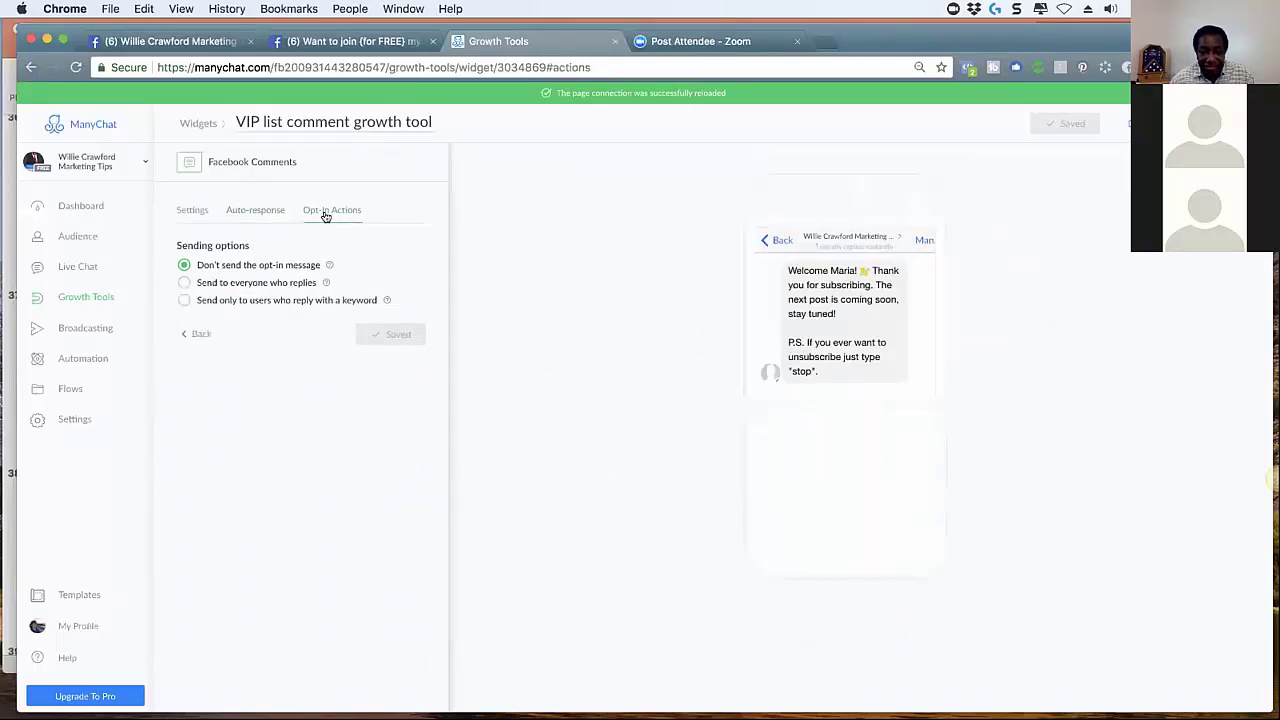
left_click(182, 284)
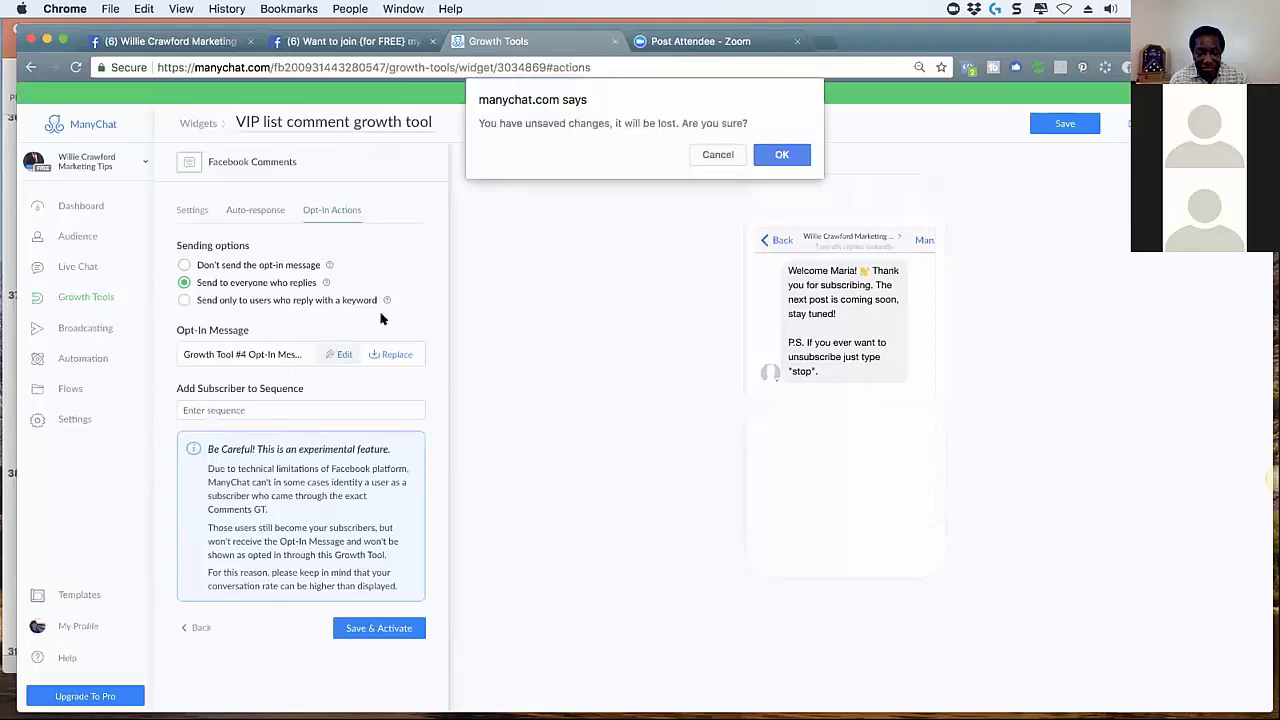
left_click(716, 154)
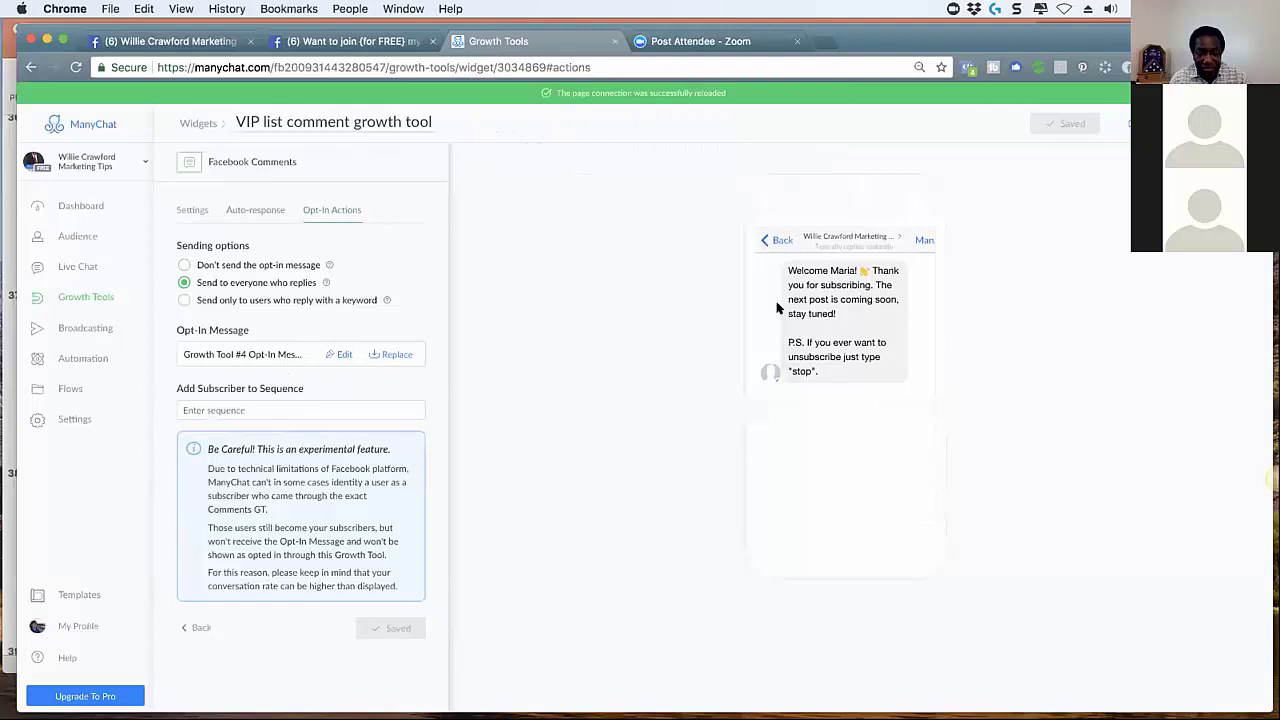
Open the growth tool's opt-in message for editing and replace its welcome paragraph with "Fantastic!", keeping the P.S. about unsubscribing
left_click(342, 356)
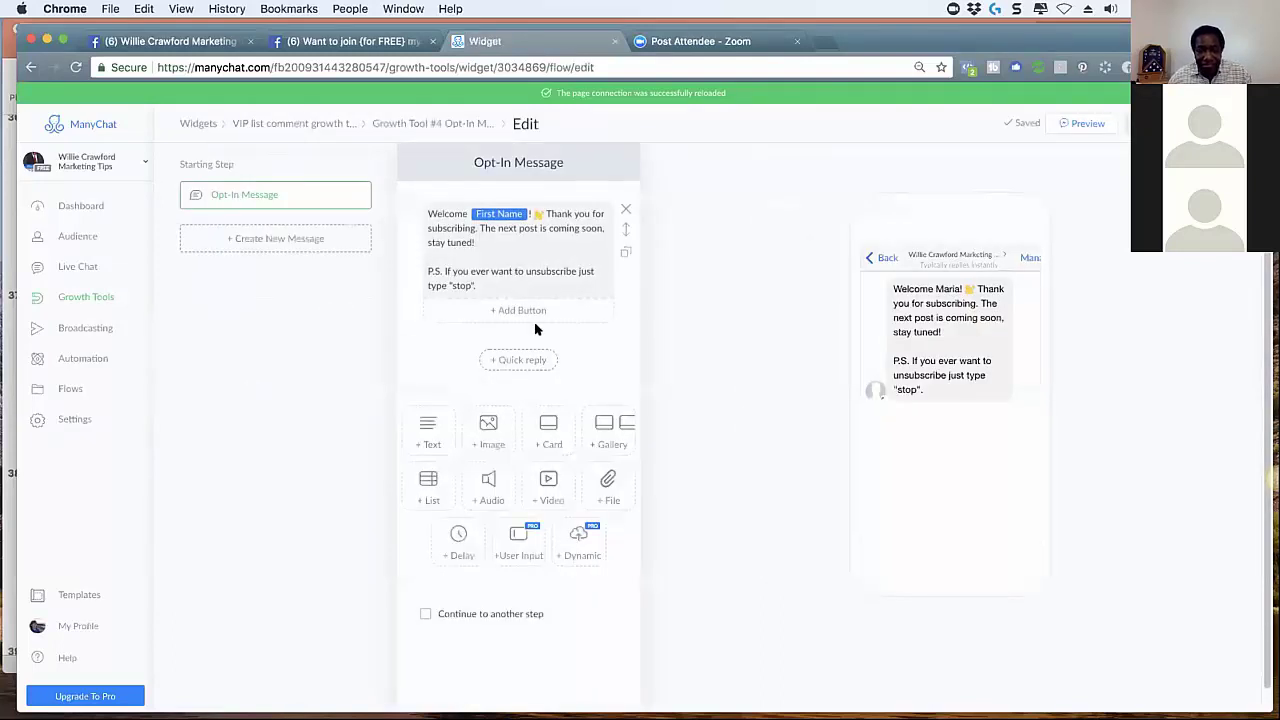
left_click(477, 242)
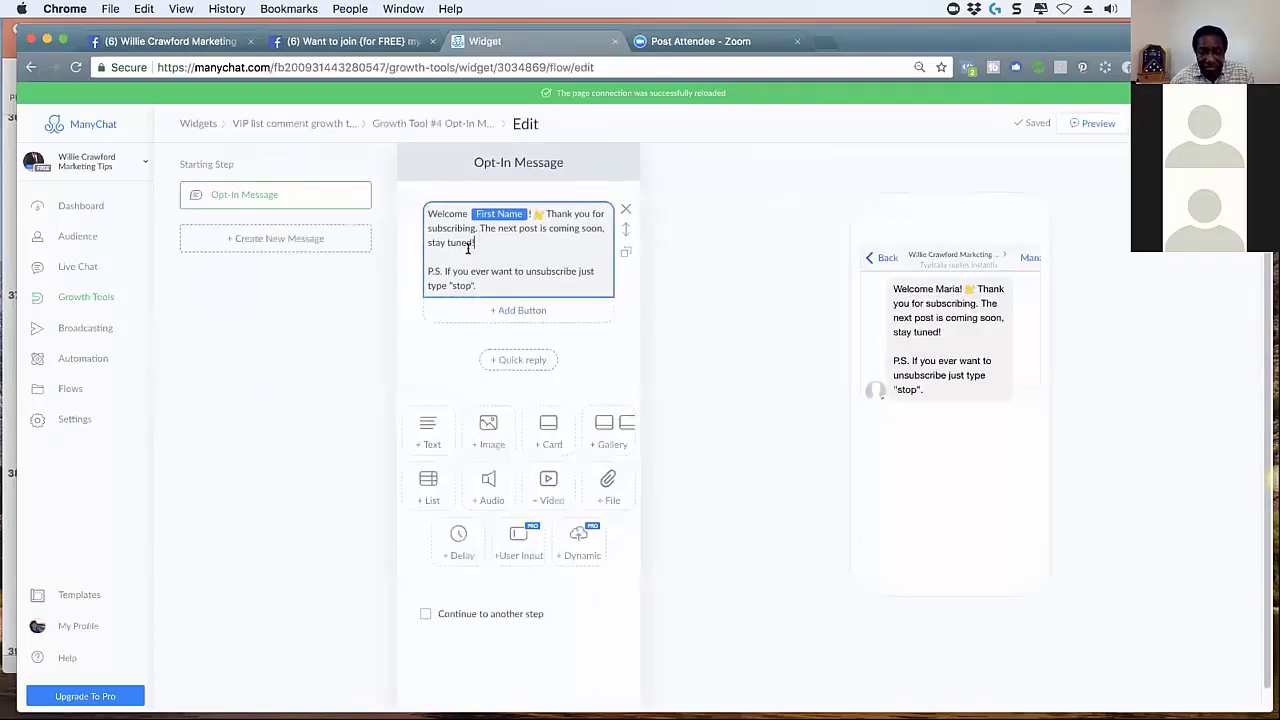
left_click_drag(481, 243, 427, 206)
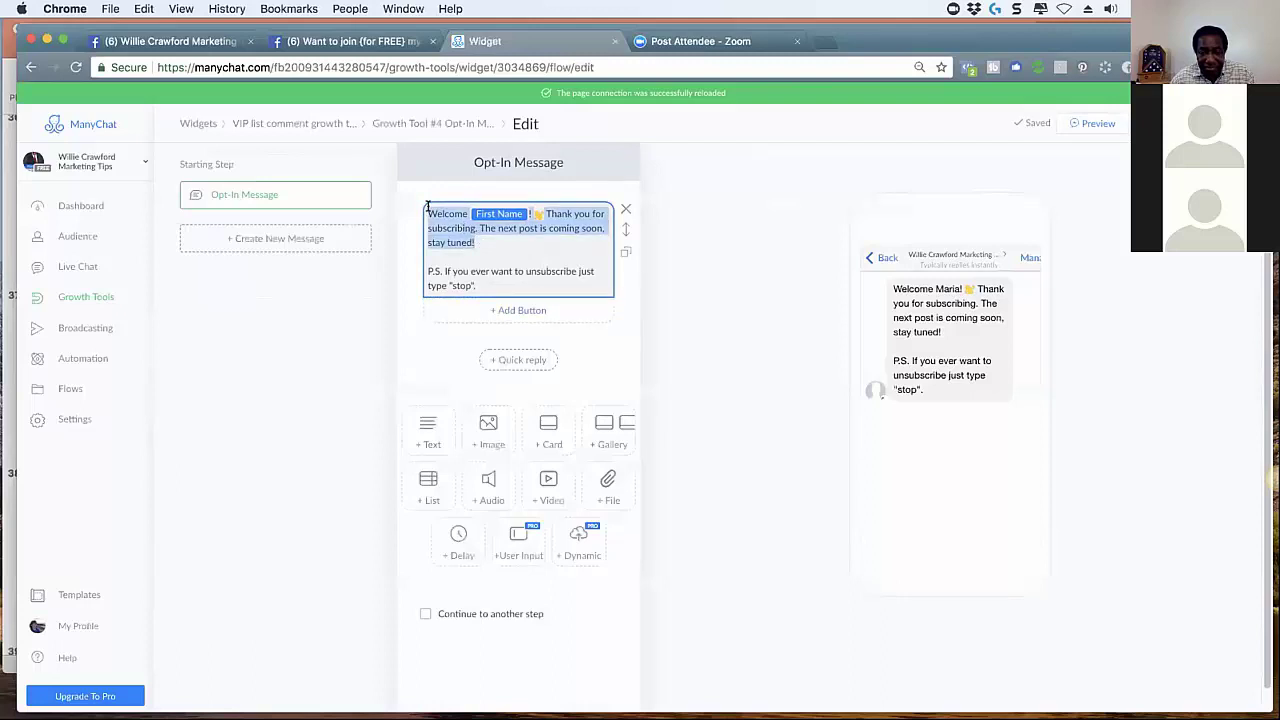
type("Fantasit")
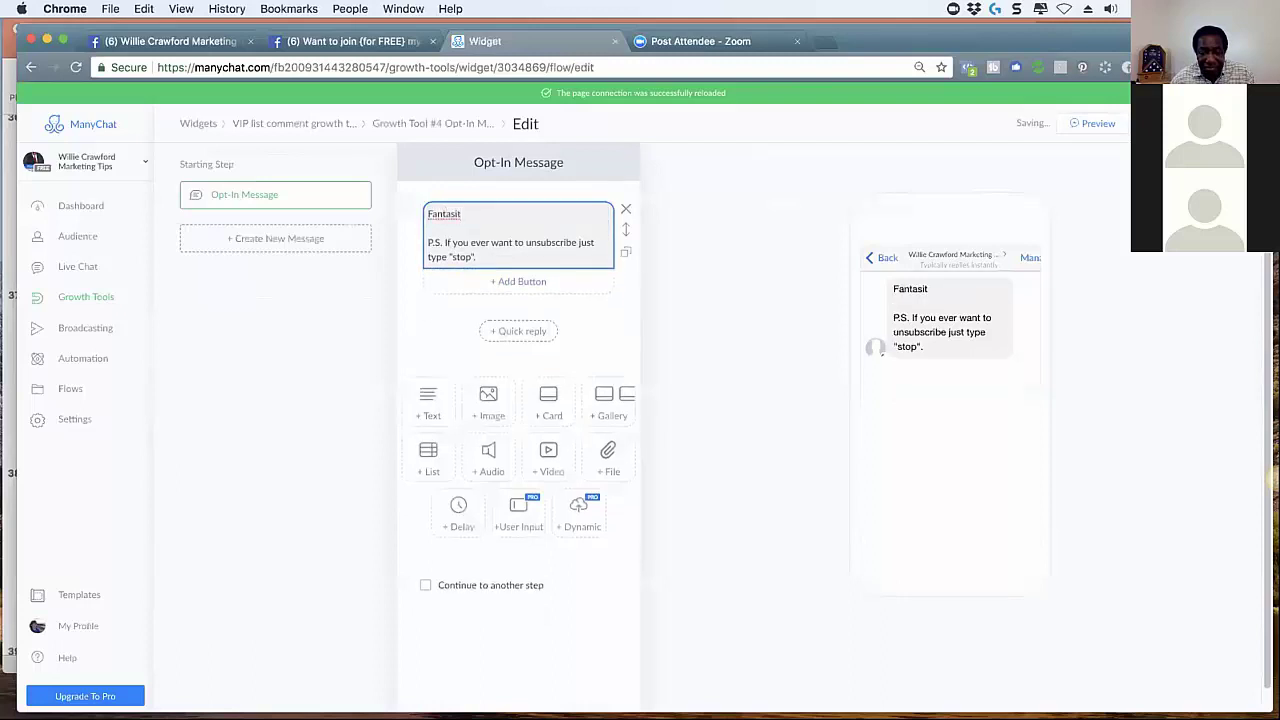
type("i")
key("BackSpace")
key("BackSpace")
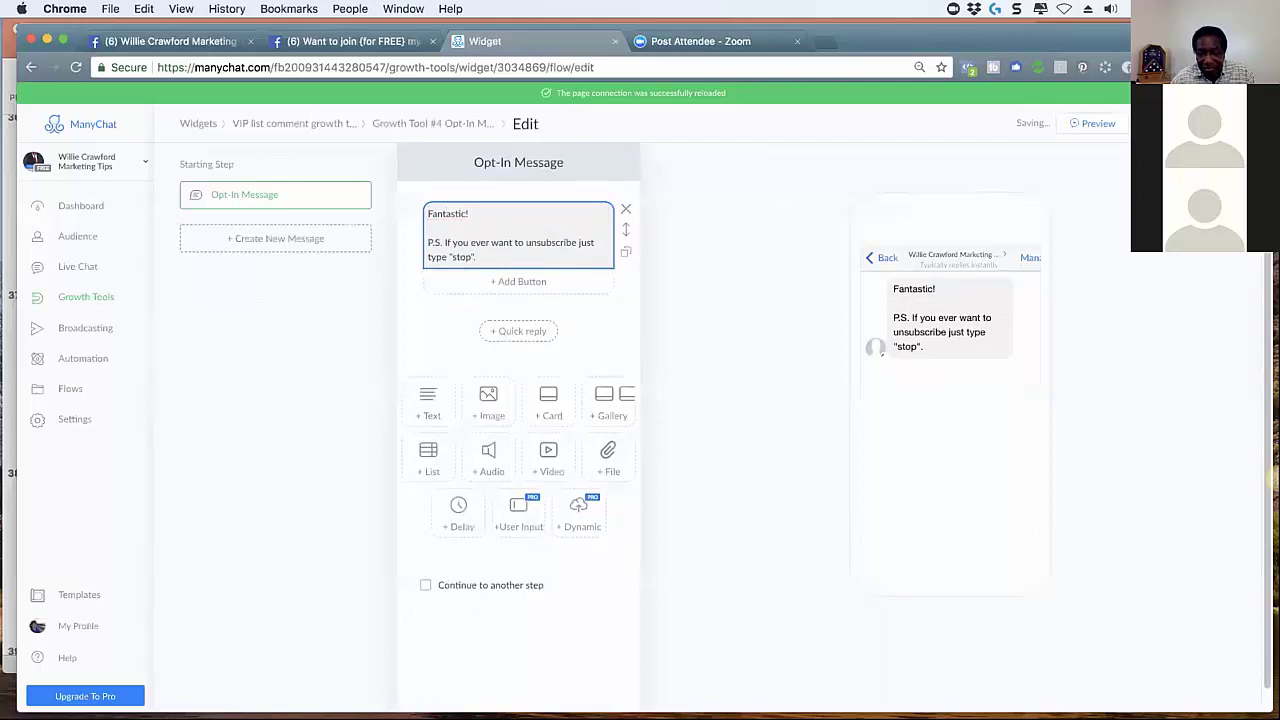
Continue the opt-in message after "Fantastic!" with "Can't wait to share exciting upcoming launches with you. Stay tuned."
type("Can't wia")
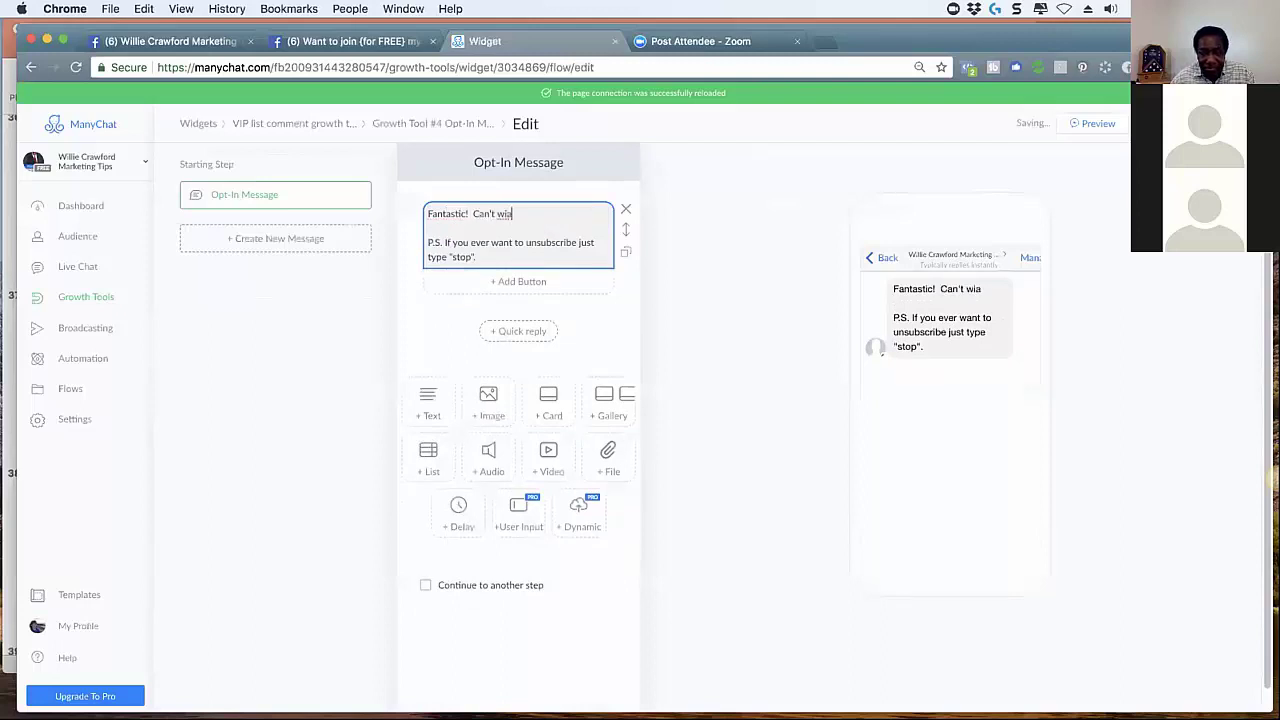
key("BackSpace")
key("BackSpace")
type("ait to sh")
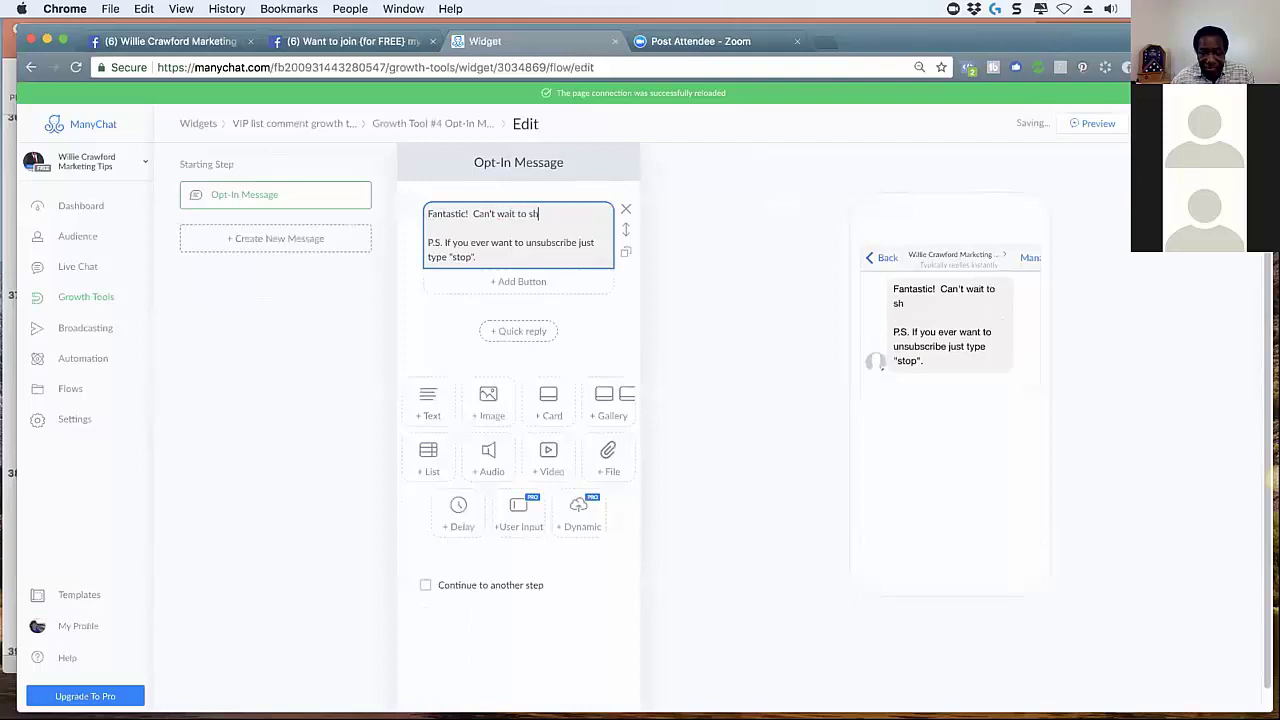
type("are exciting up")
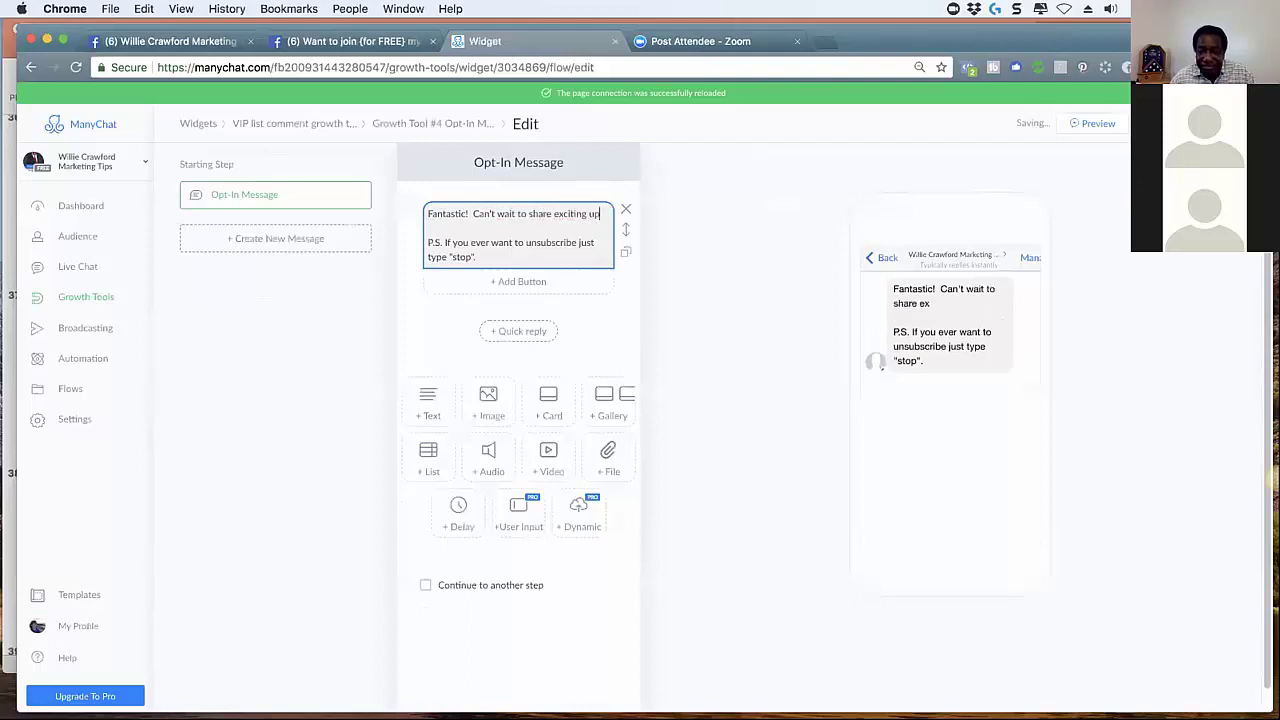
type("coming launche")
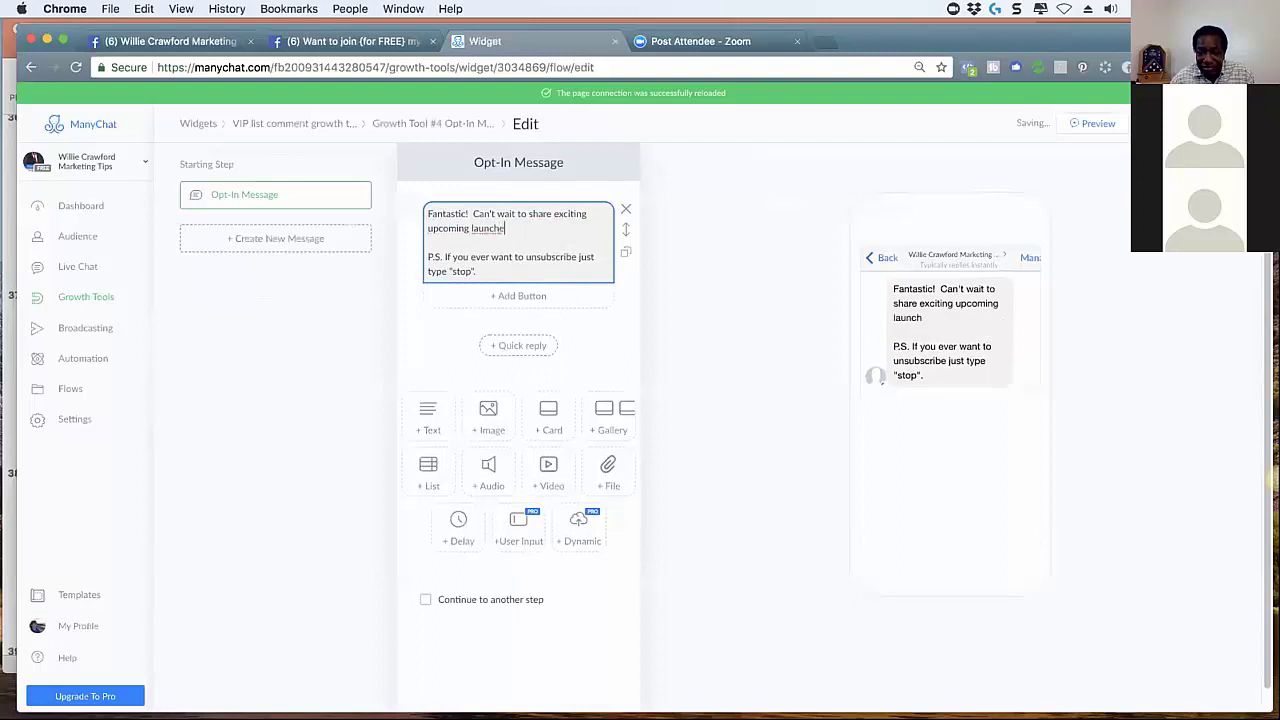
type("s wsithith you")
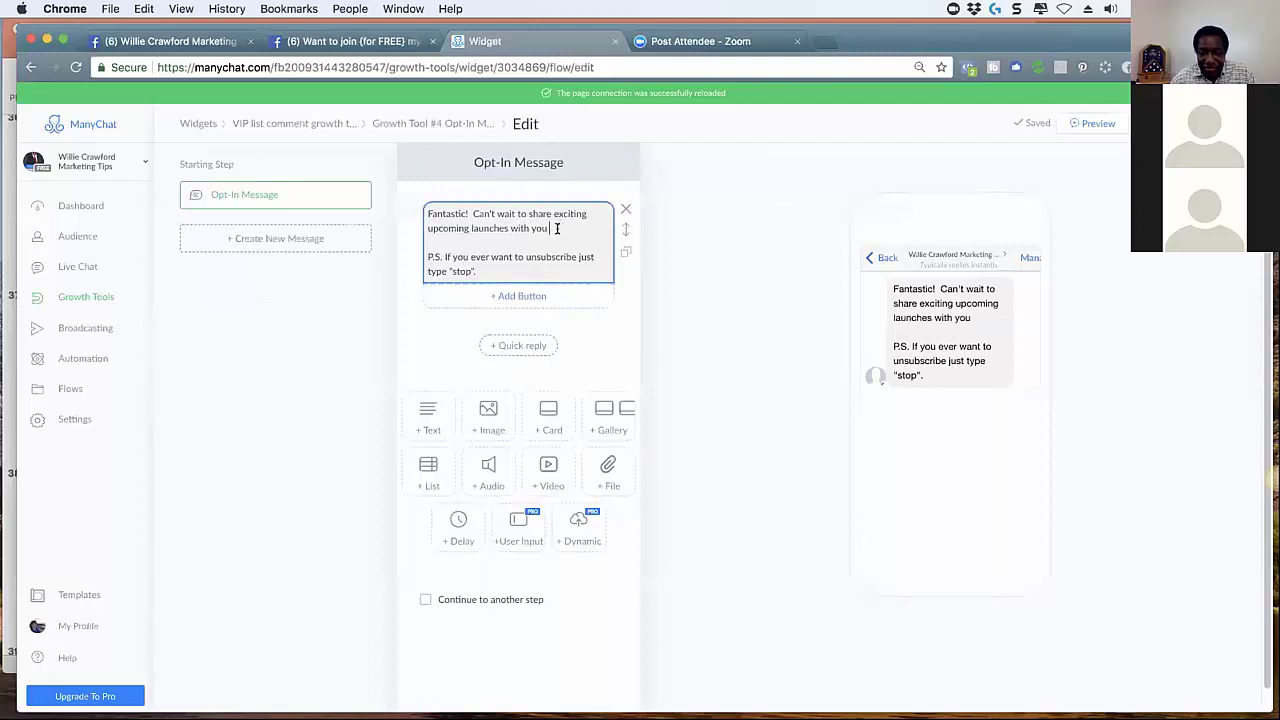
key("BackSpace")
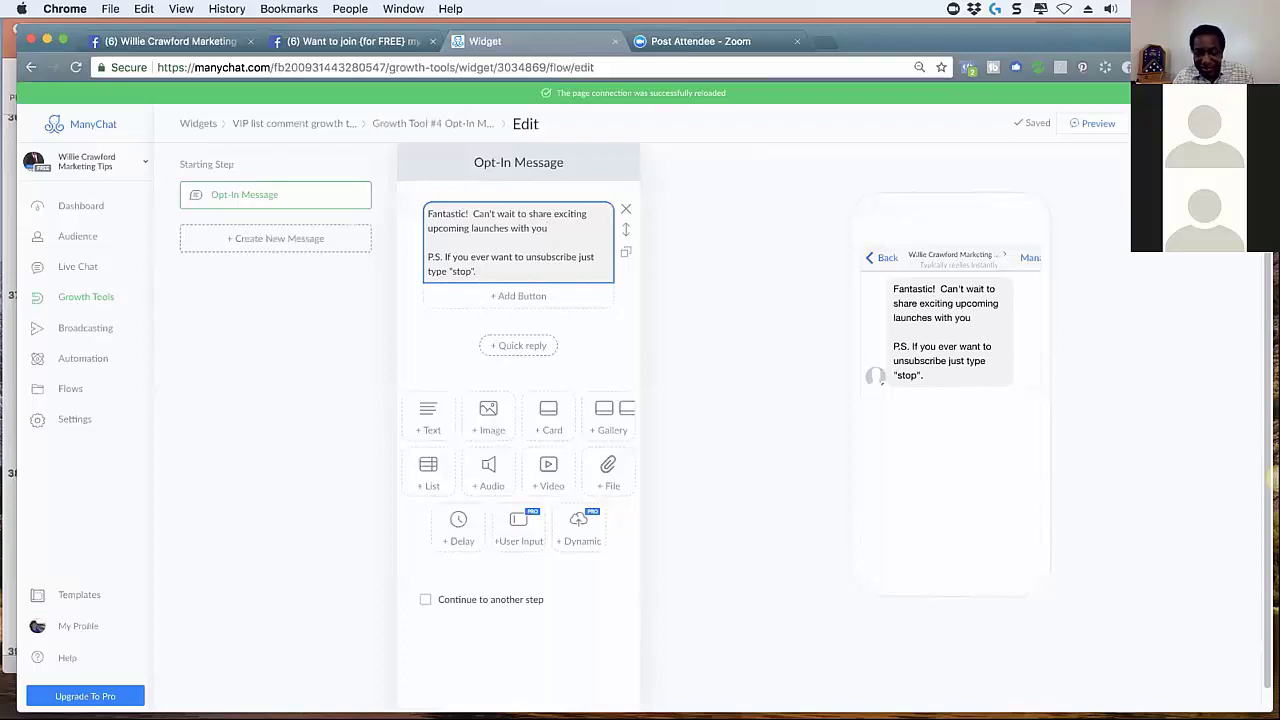
type(".  Stay tuned.")
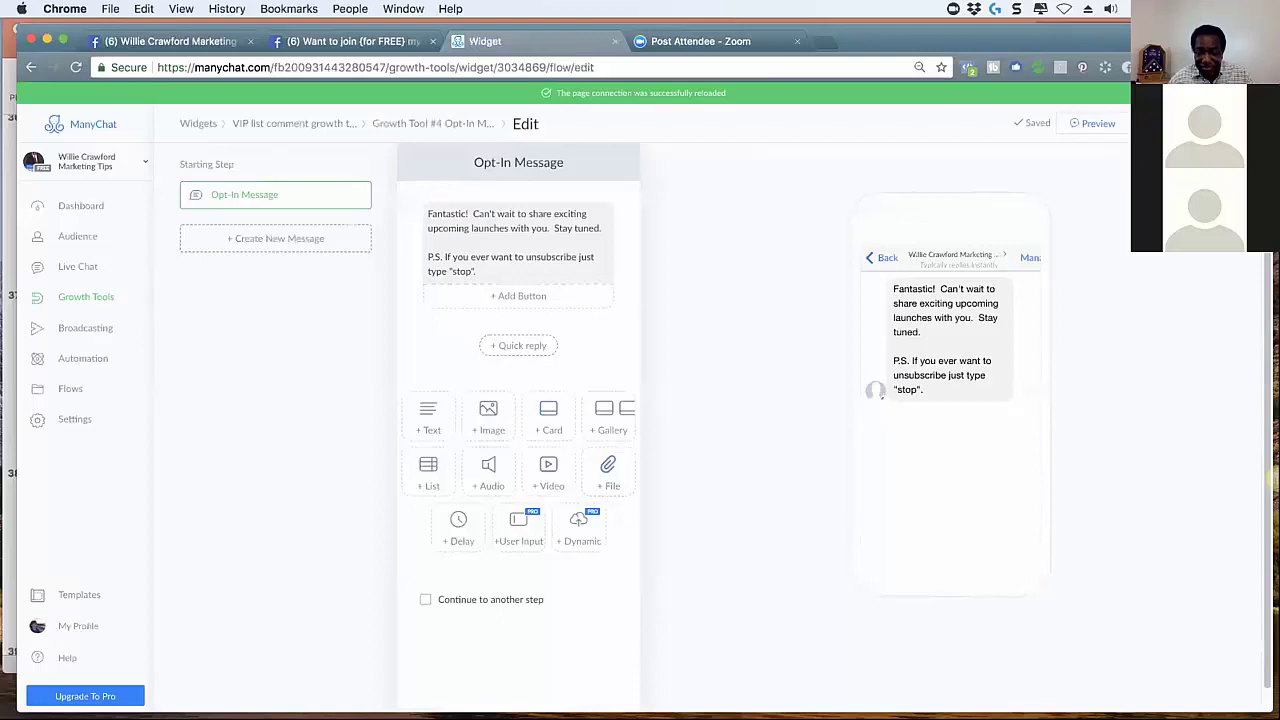
Opt in to previews with the signed-in Facebook account and send the opt-in message preview to Messenger
left_click(1096, 124)
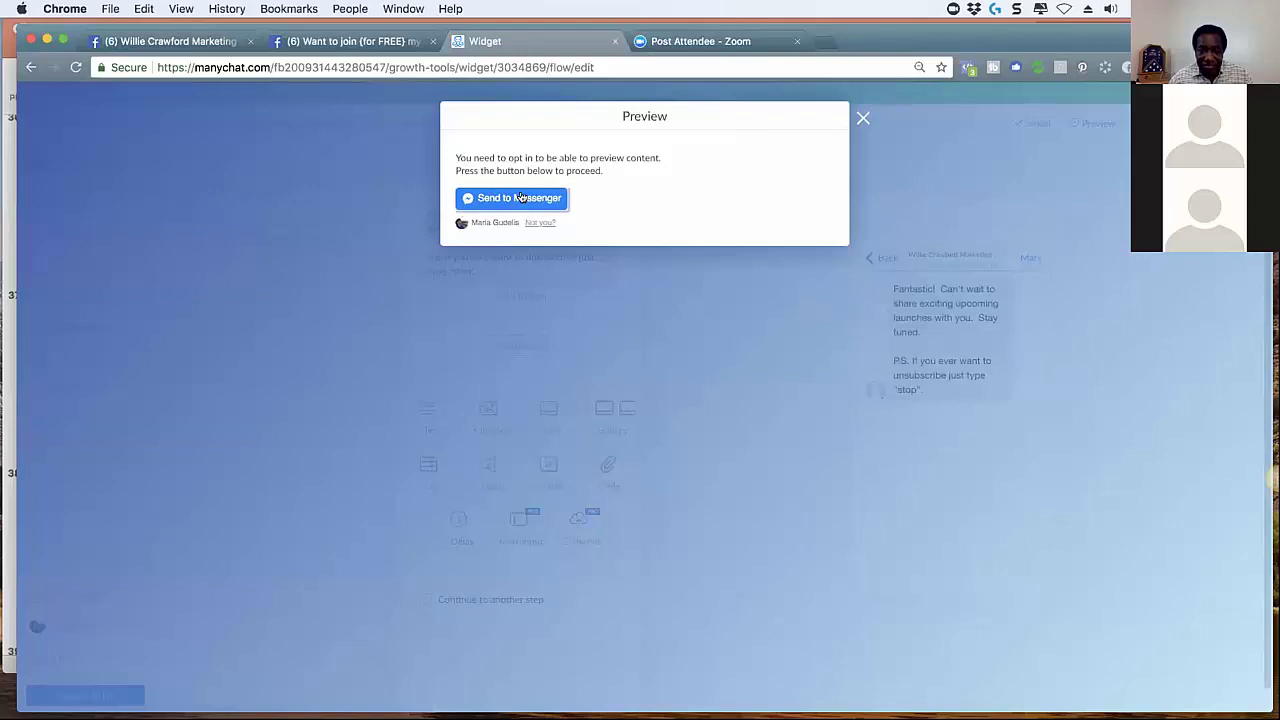
left_click(521, 198)
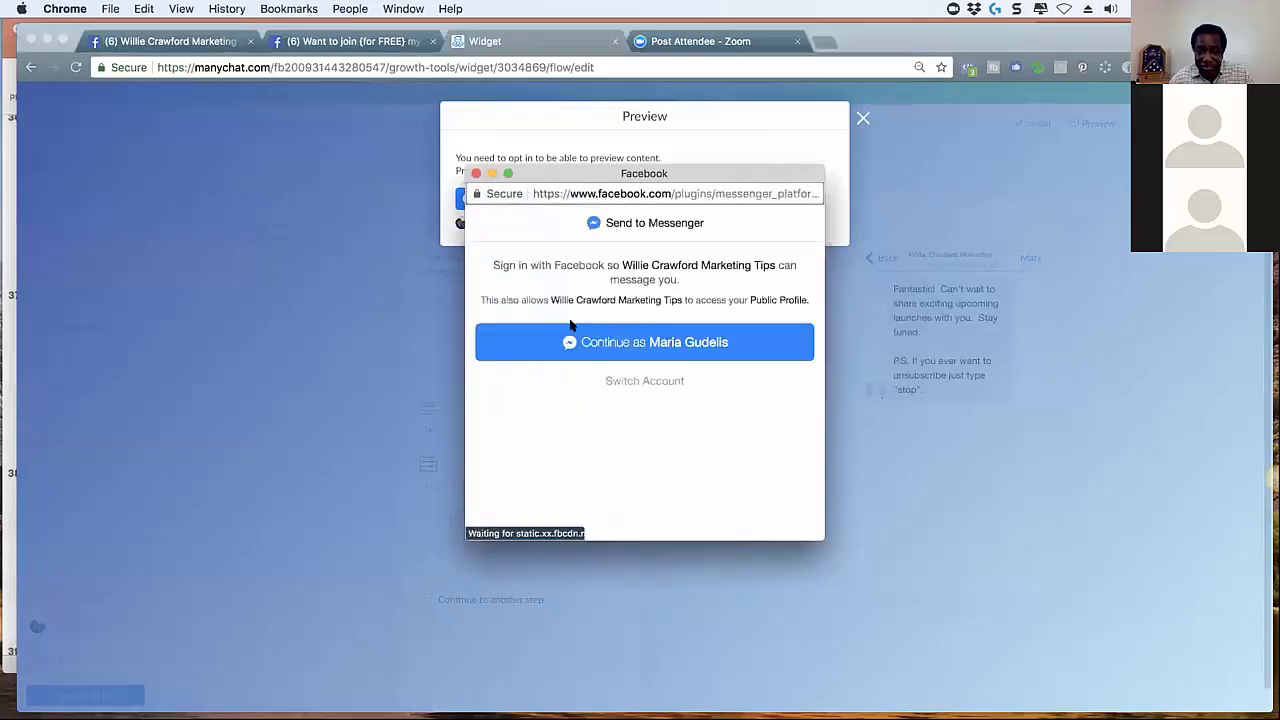
left_click(577, 344)
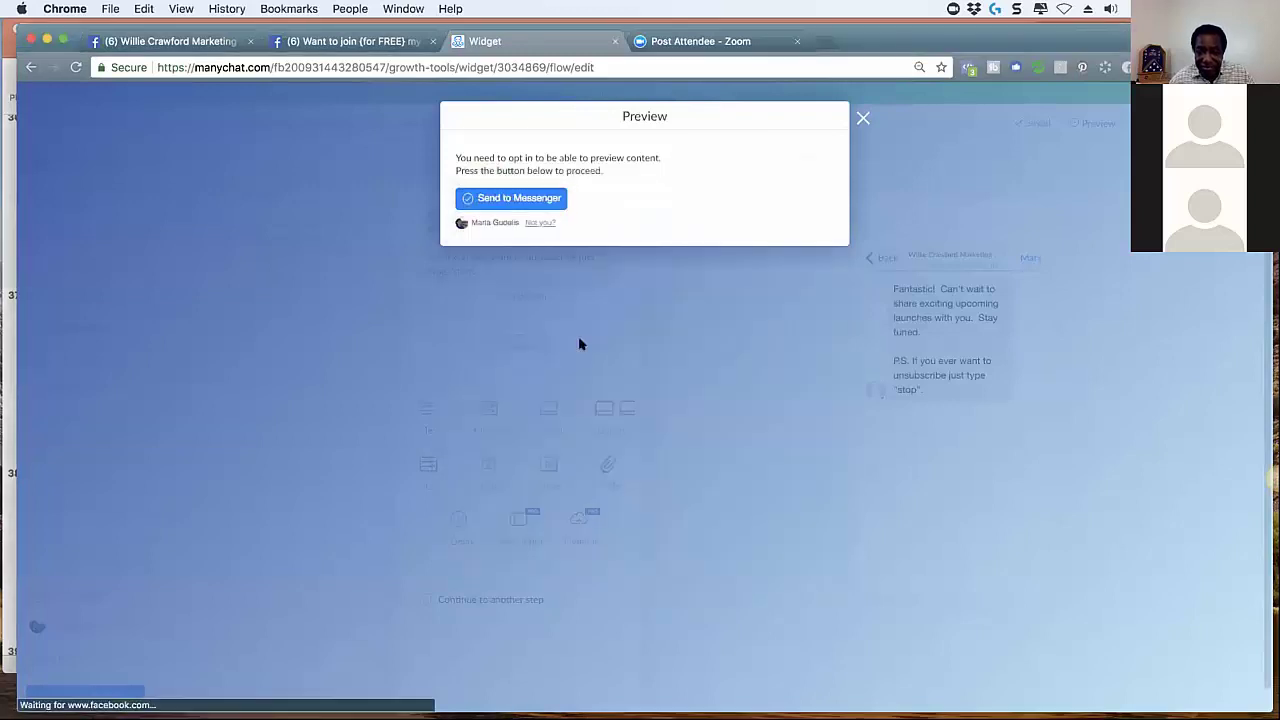
left_click(530, 198)
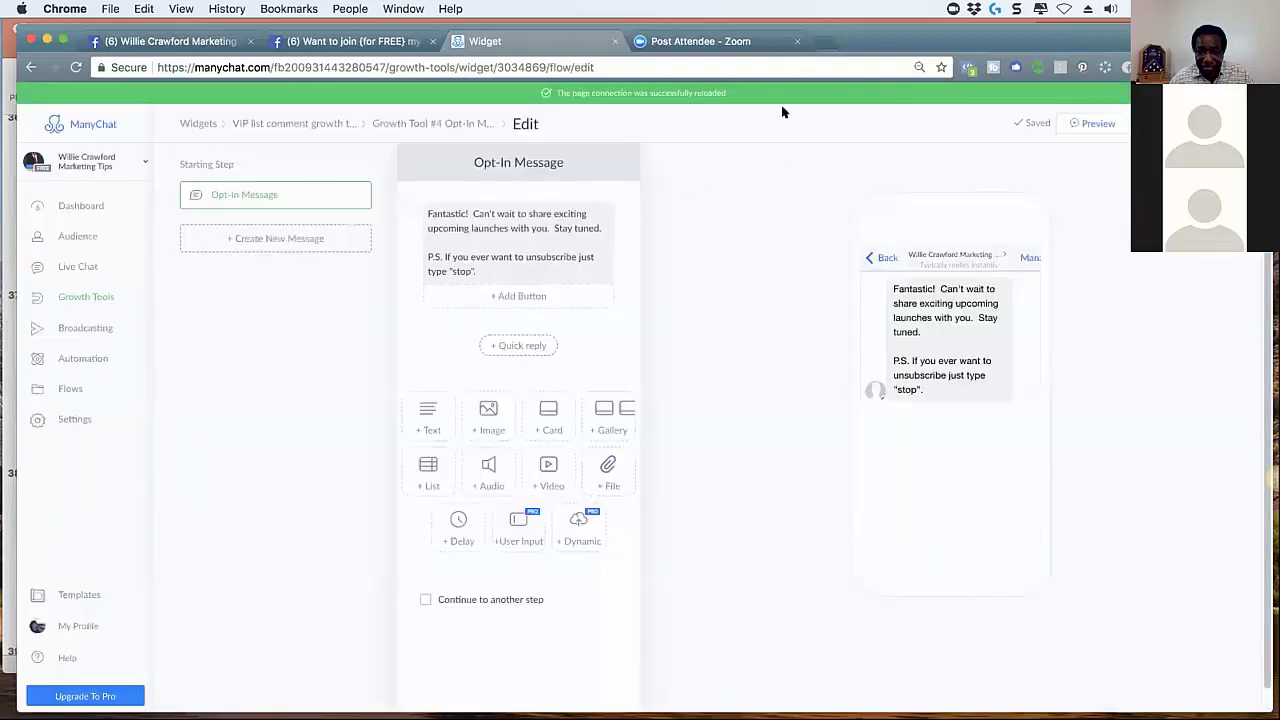
Switch to Facebook, close the scheduled post preview, and open the Messenger conversation from the marketing page to check the test message
left_click(199, 41)
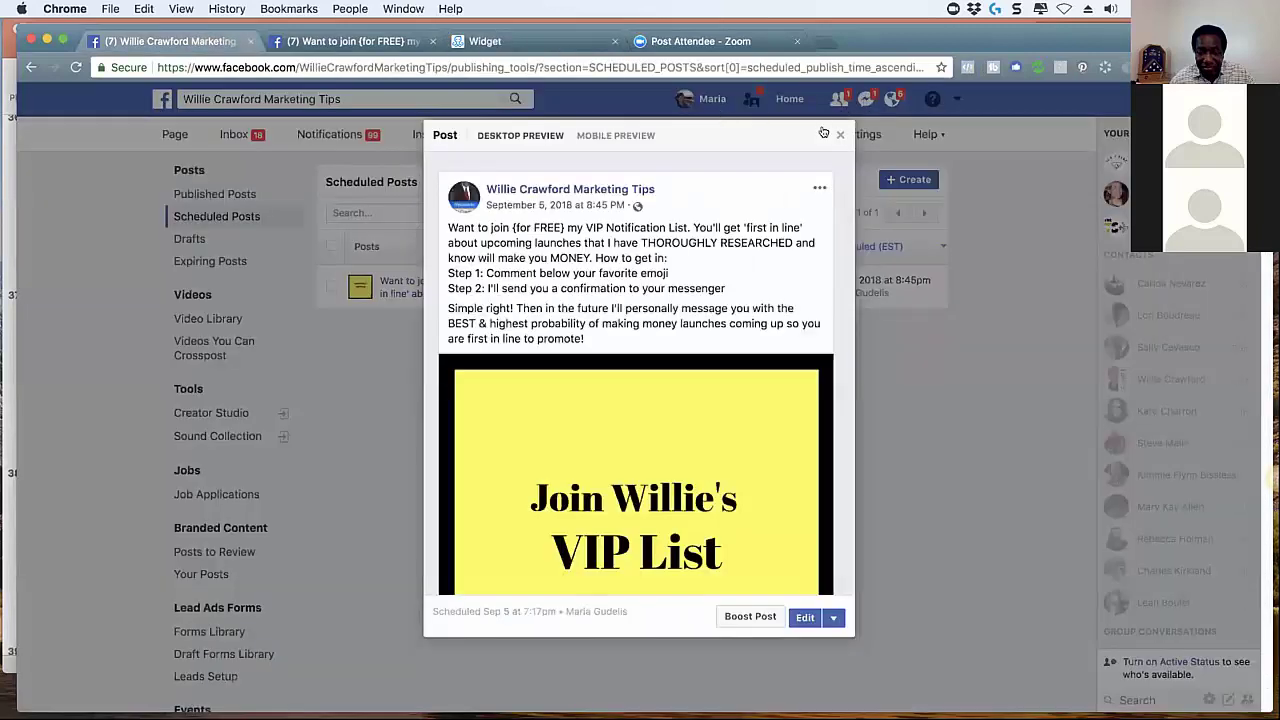
left_click(866, 117)
left_click(866, 98)
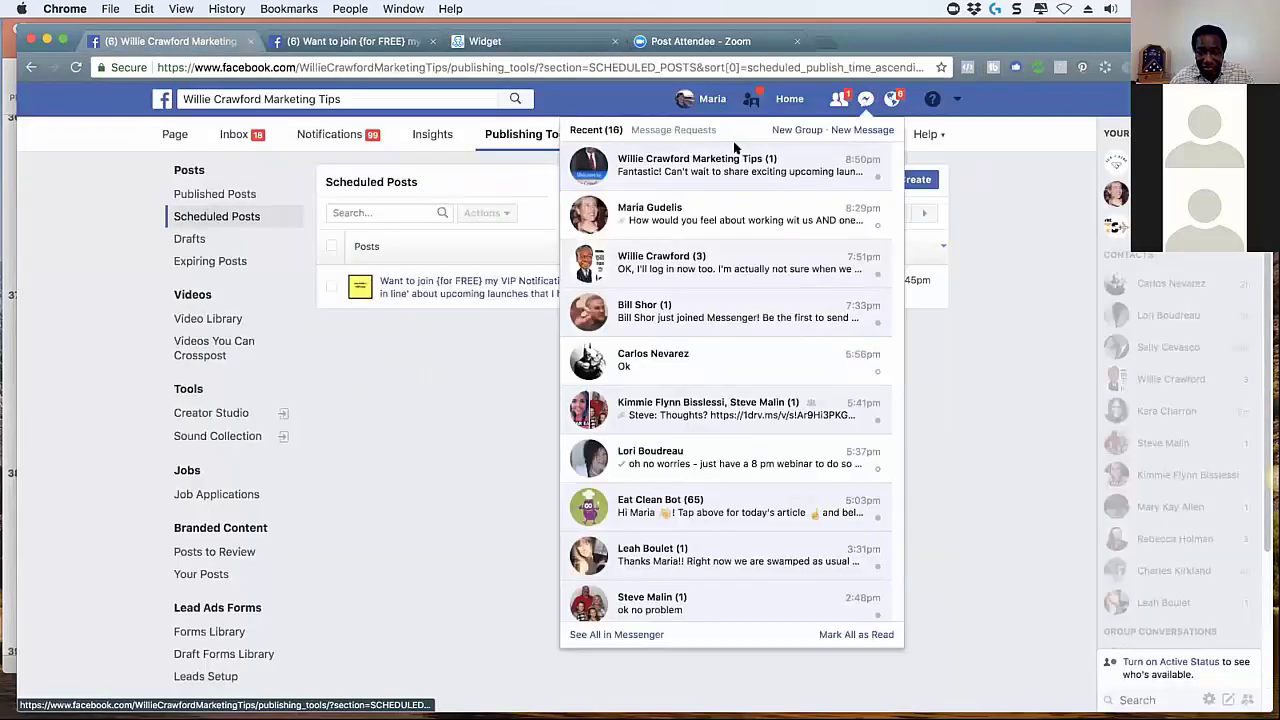
left_click(710, 162)
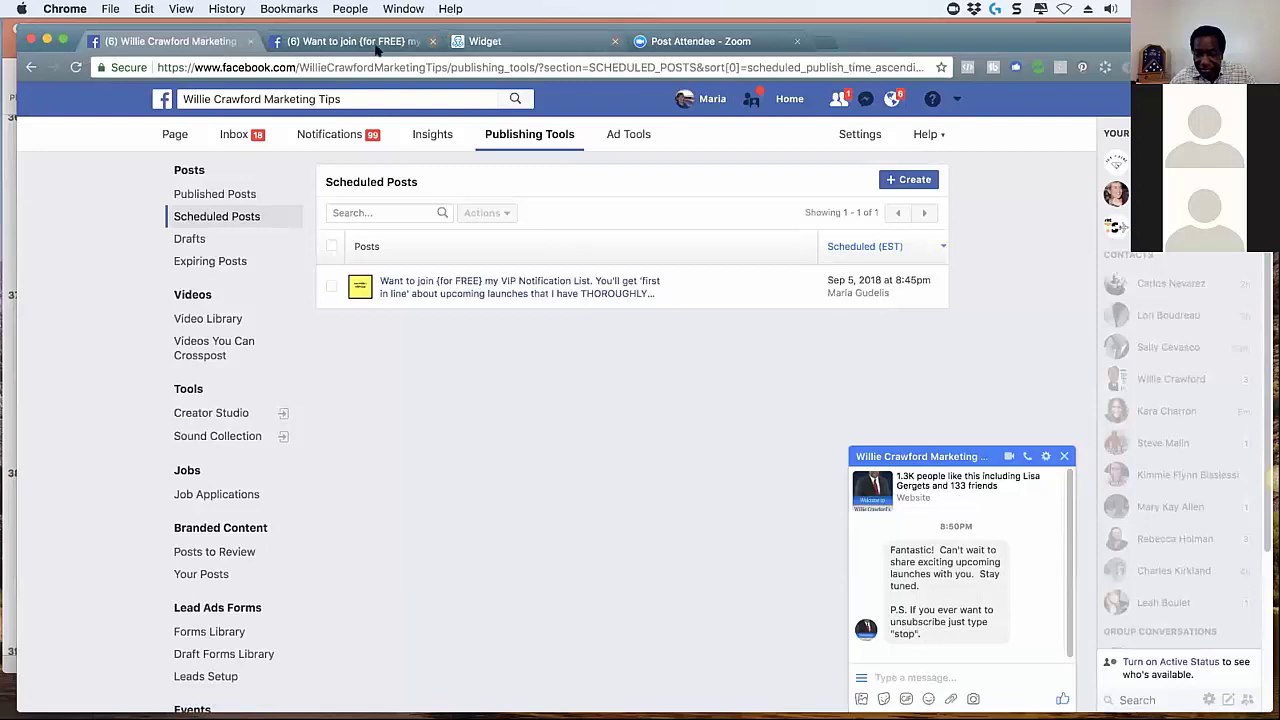
Return to ManyChat, publish the opt-in message, and reopen the VIP list comment growth tool
left_click(550, 41)
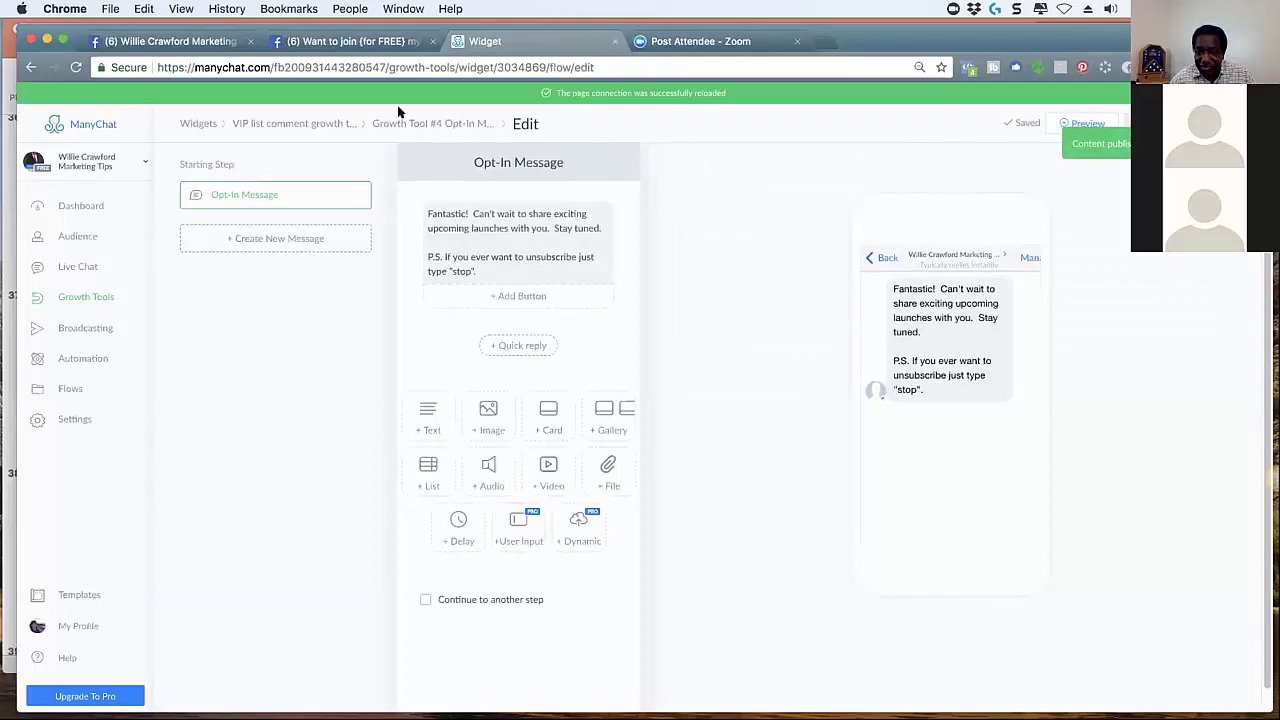
left_click(198, 123)
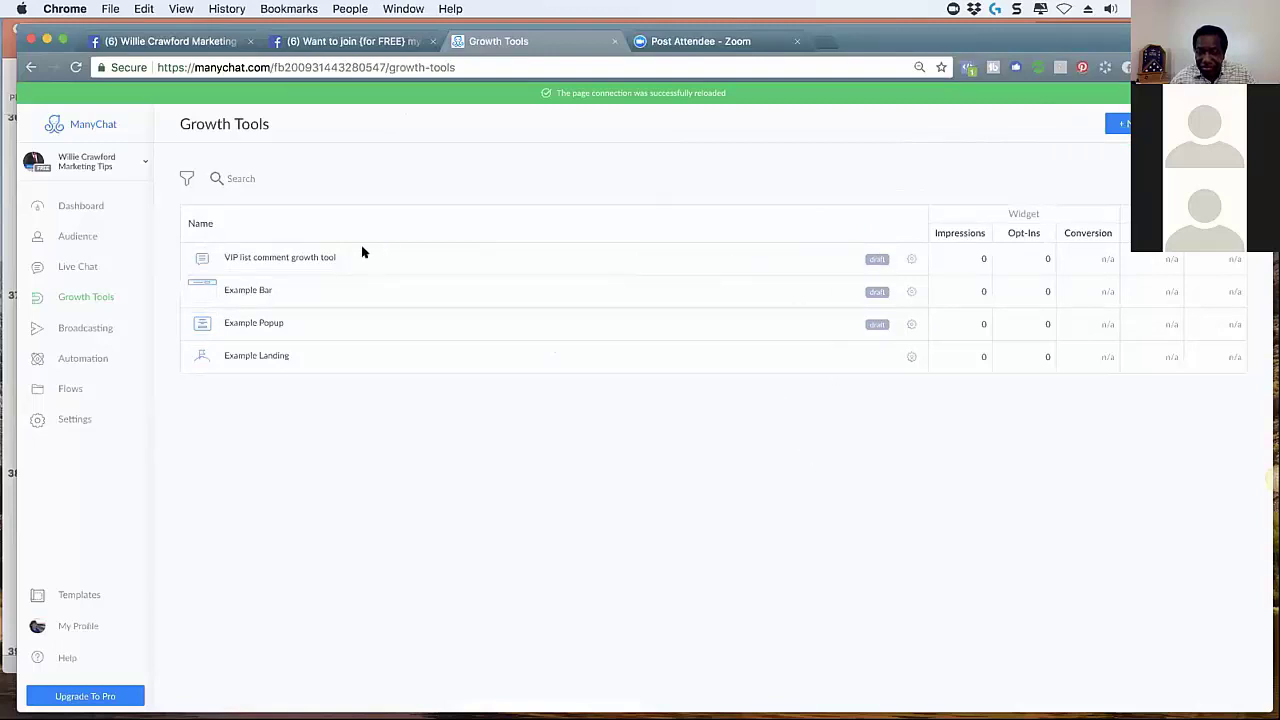
left_click(308, 258)
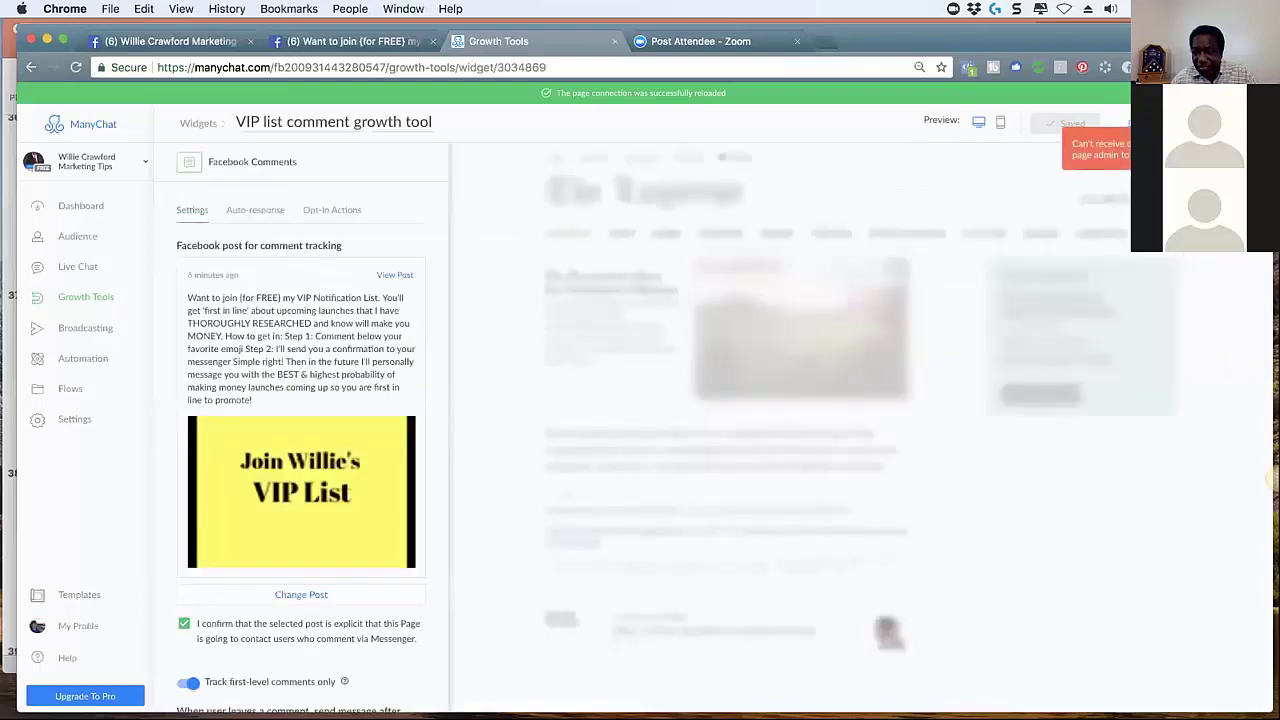
key("super+a")
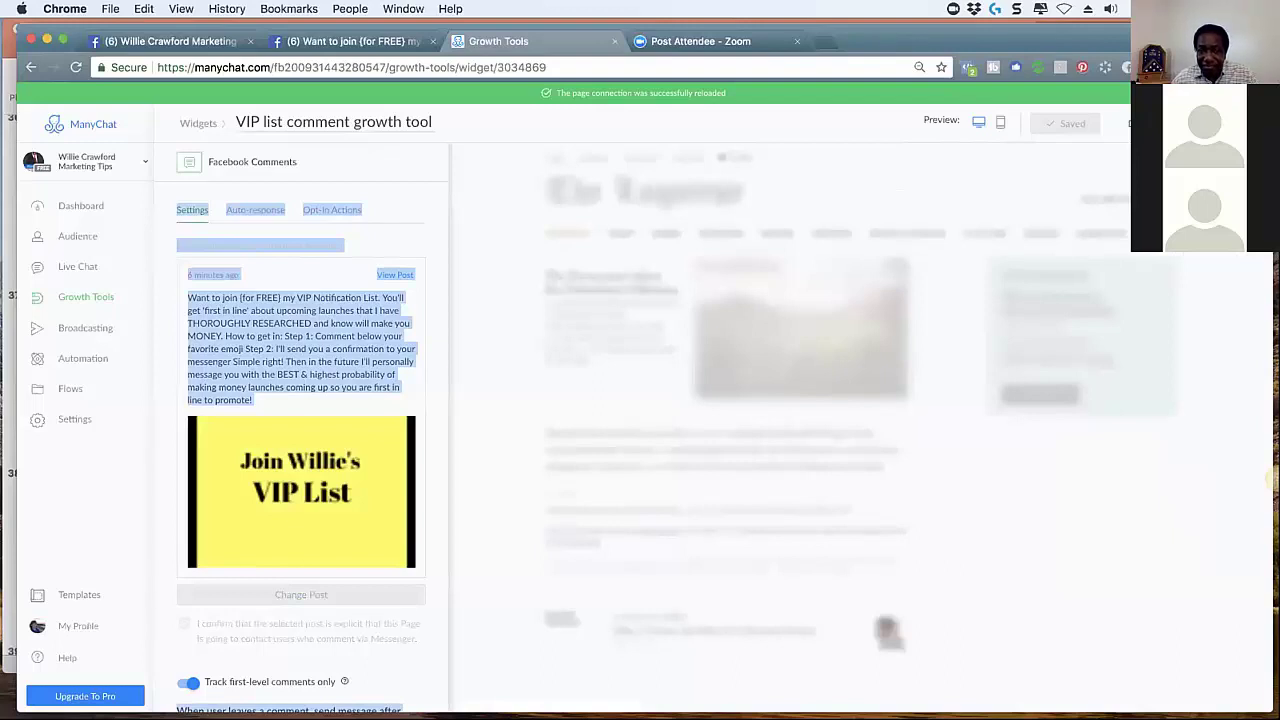
Switch to the marketing page on Facebook, pin the VIP Notification List post to the top, and check the pinned post
left_click(165, 41)
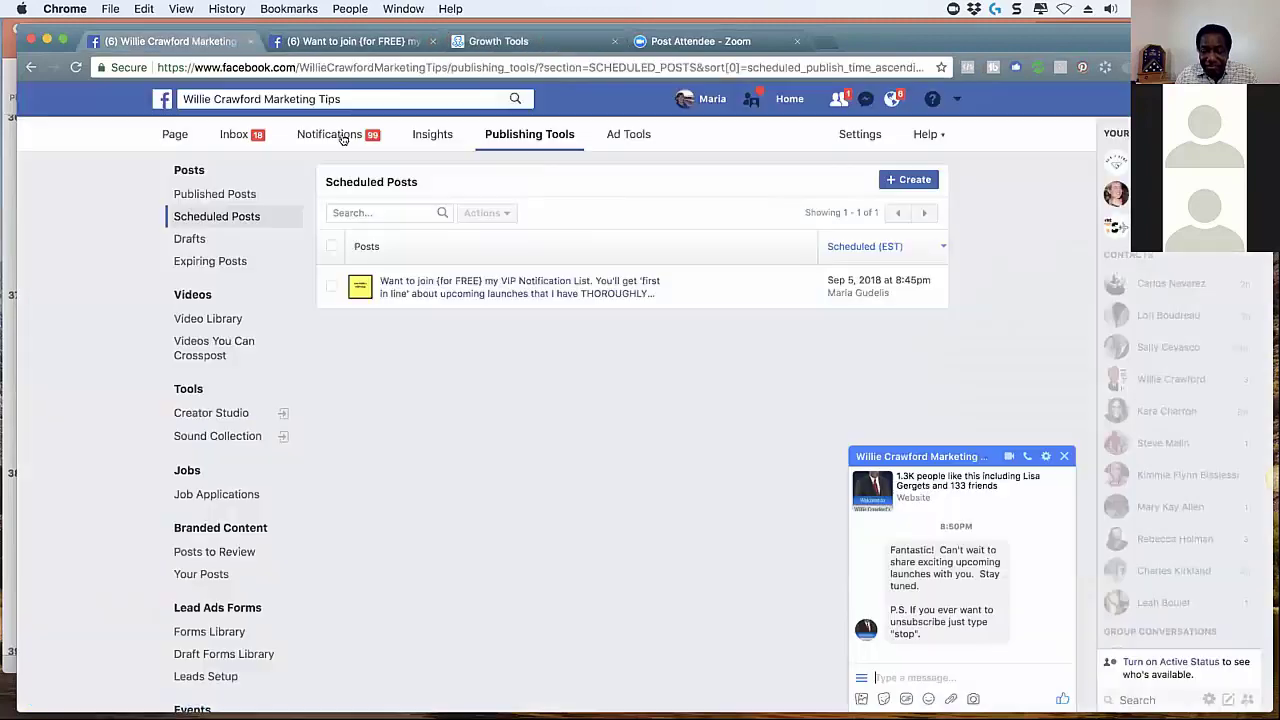
left_click(175, 135)
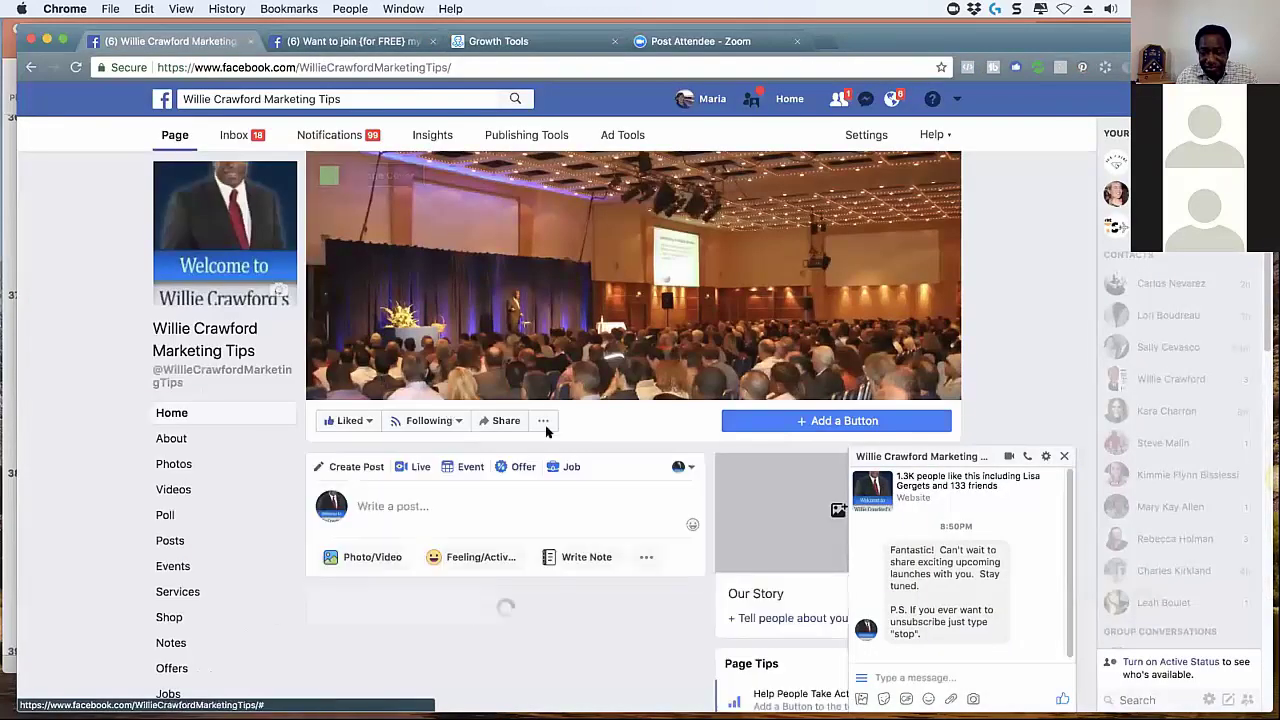
scroll(566, 486, "down", 10)
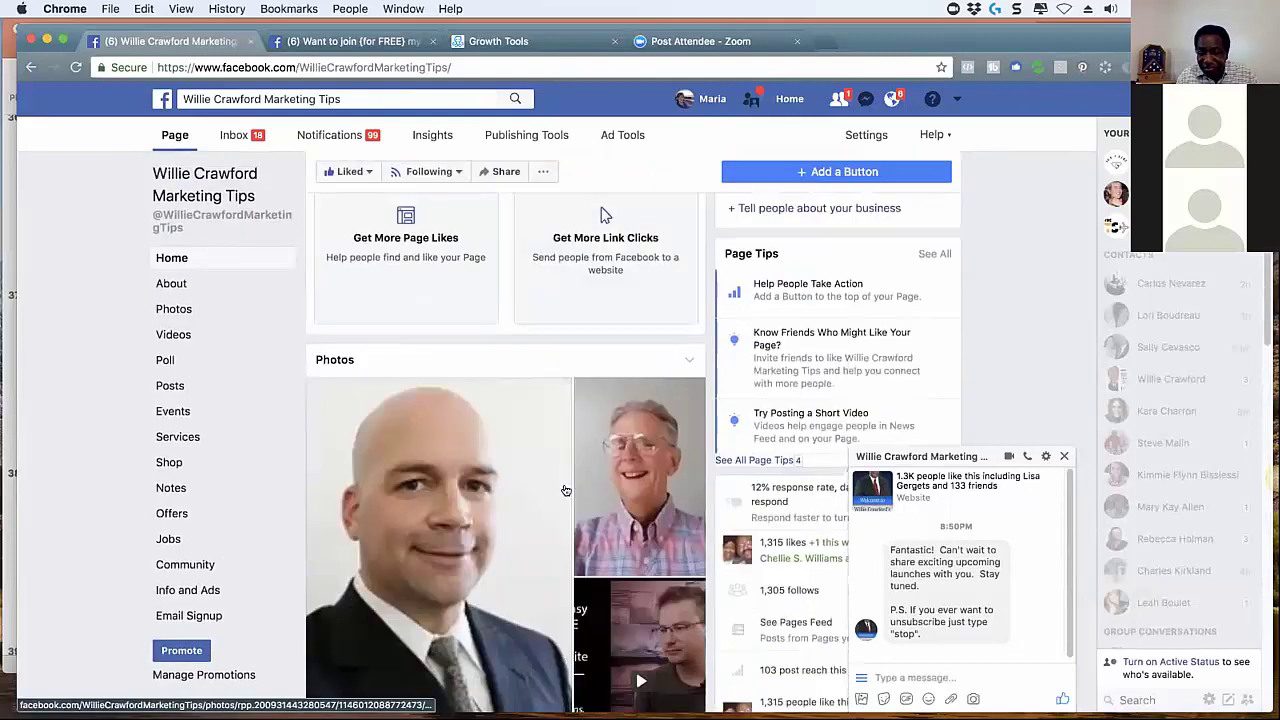
left_click(678, 394)
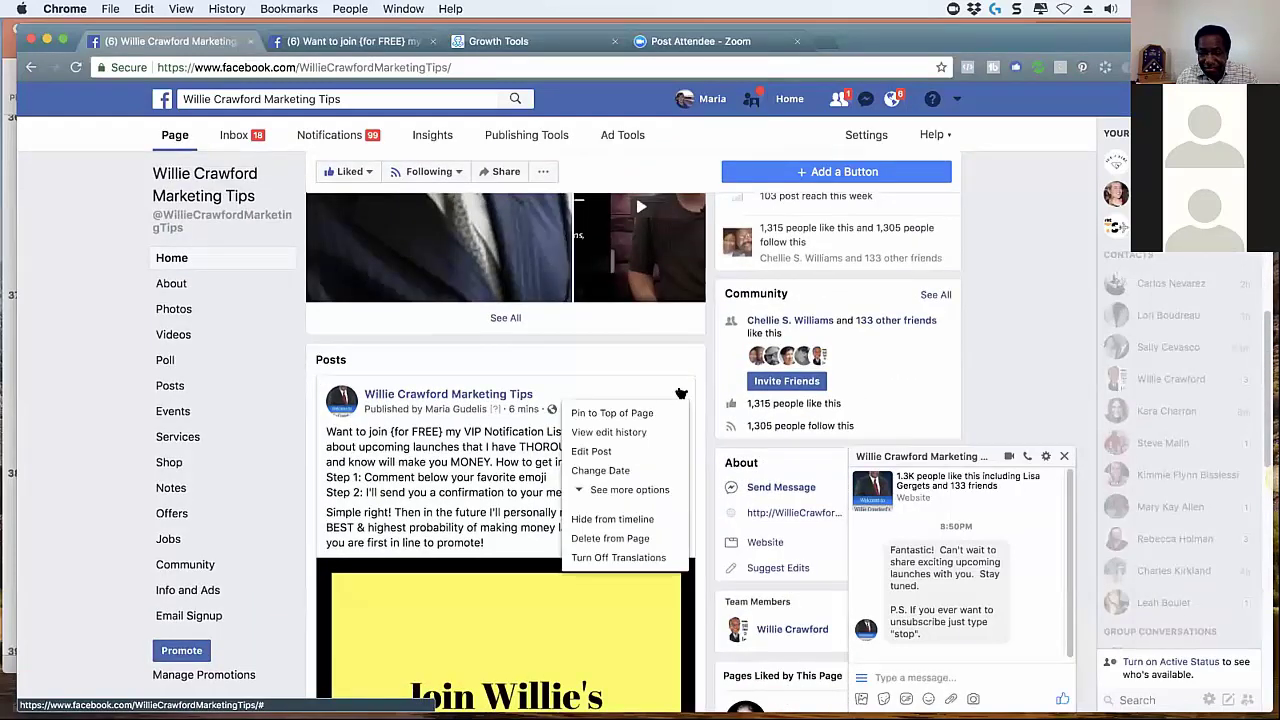
left_click(637, 414)
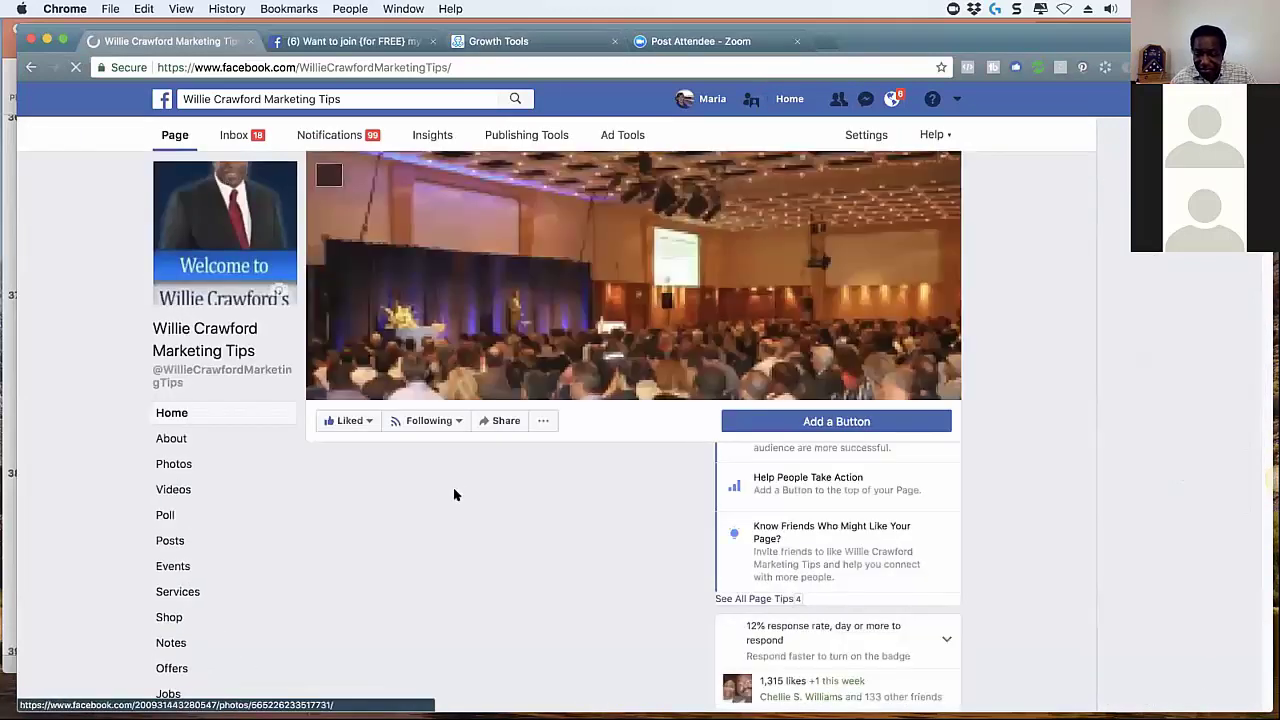
scroll(491, 549, "down", 3)
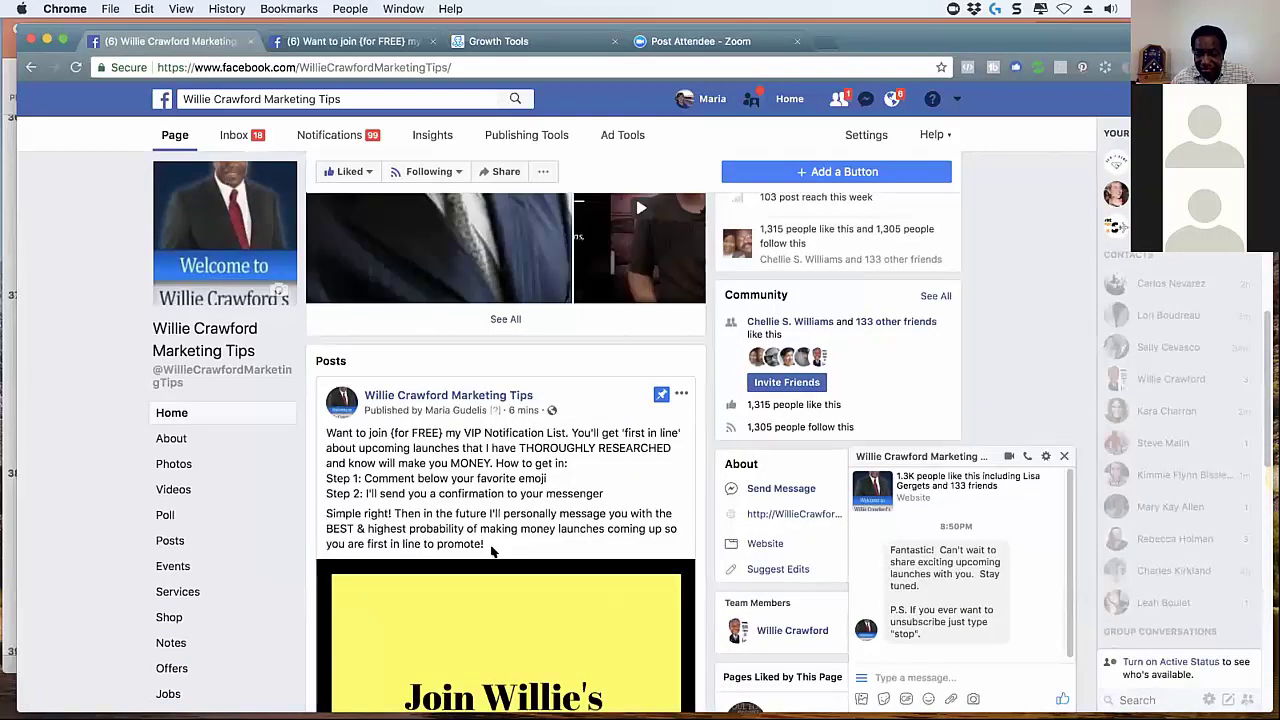
scroll(491, 549, "down", 5)
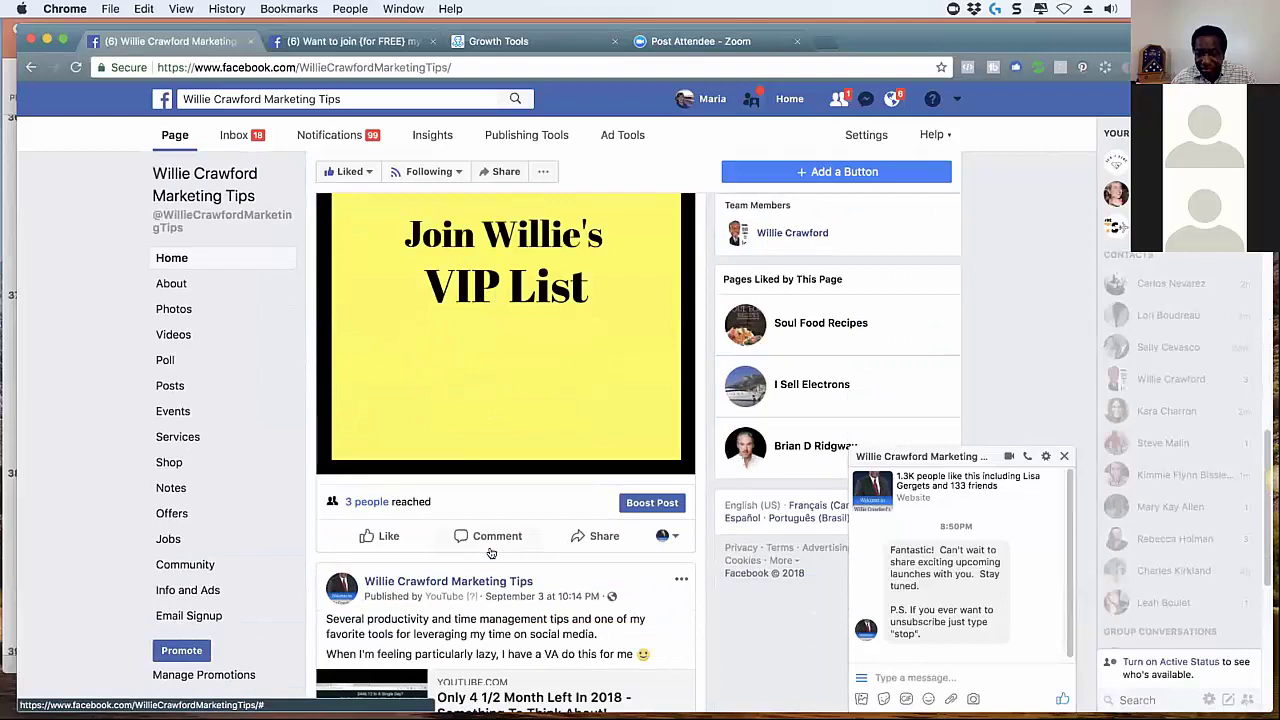
scroll(495, 166, "up", 1)
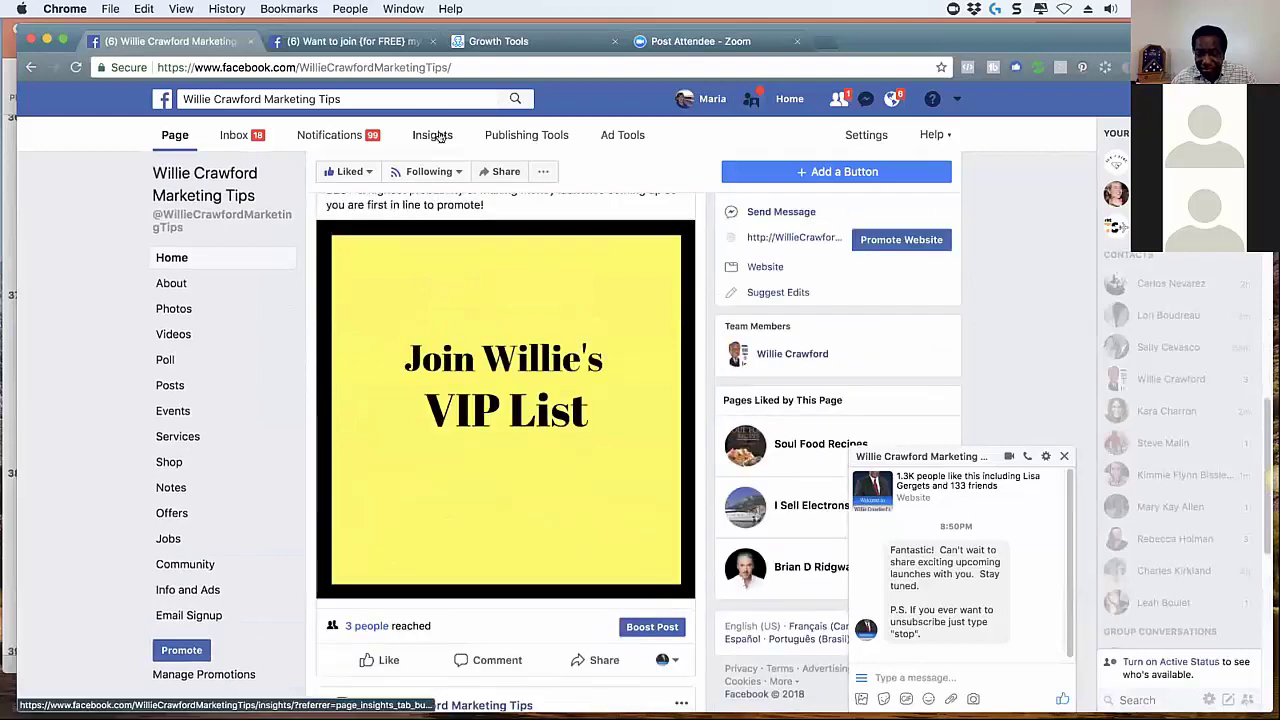
left_click(418, 70)
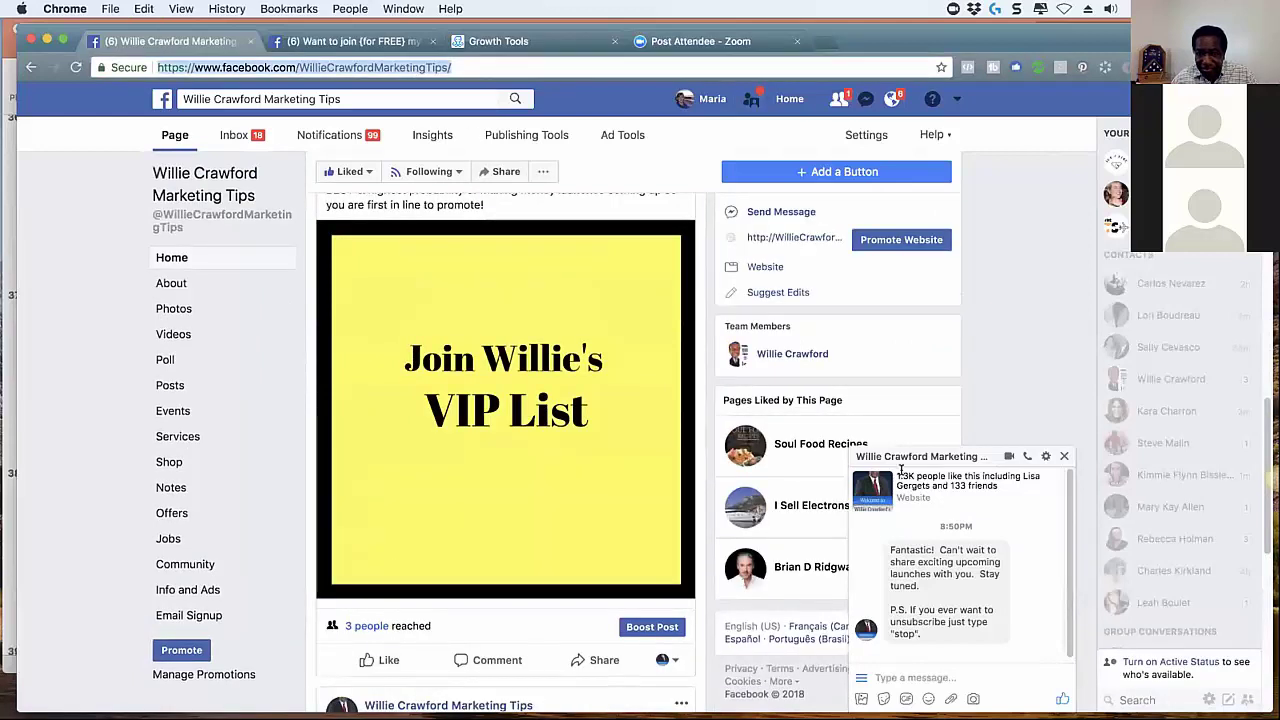
left_click(85, 513)
scroll(540, 397, "up", 3)
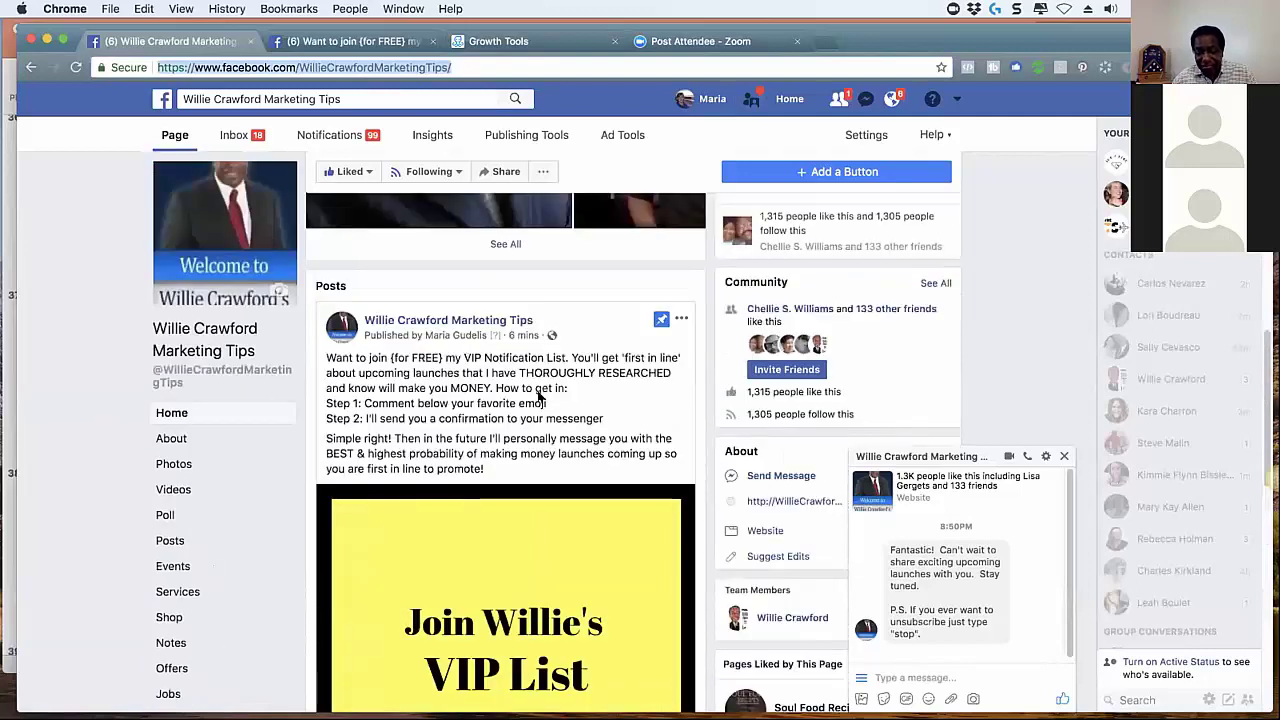
left_click(366, 403)
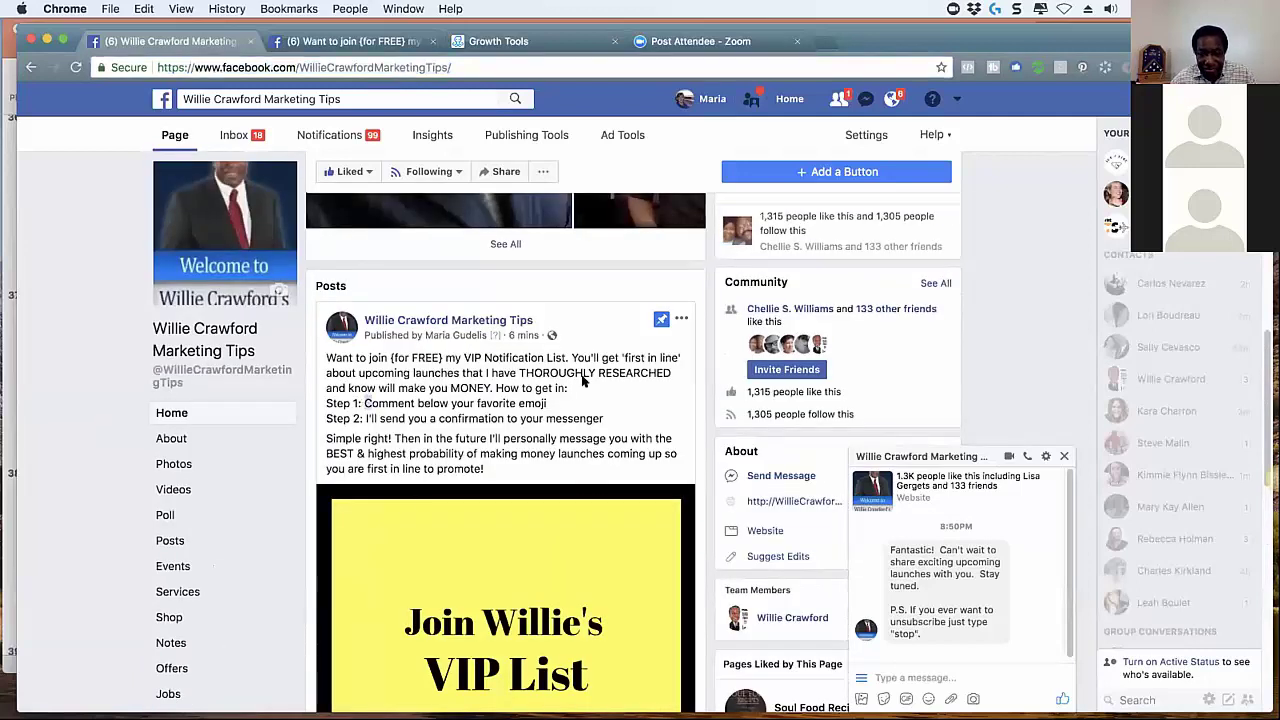
left_click(681, 318)
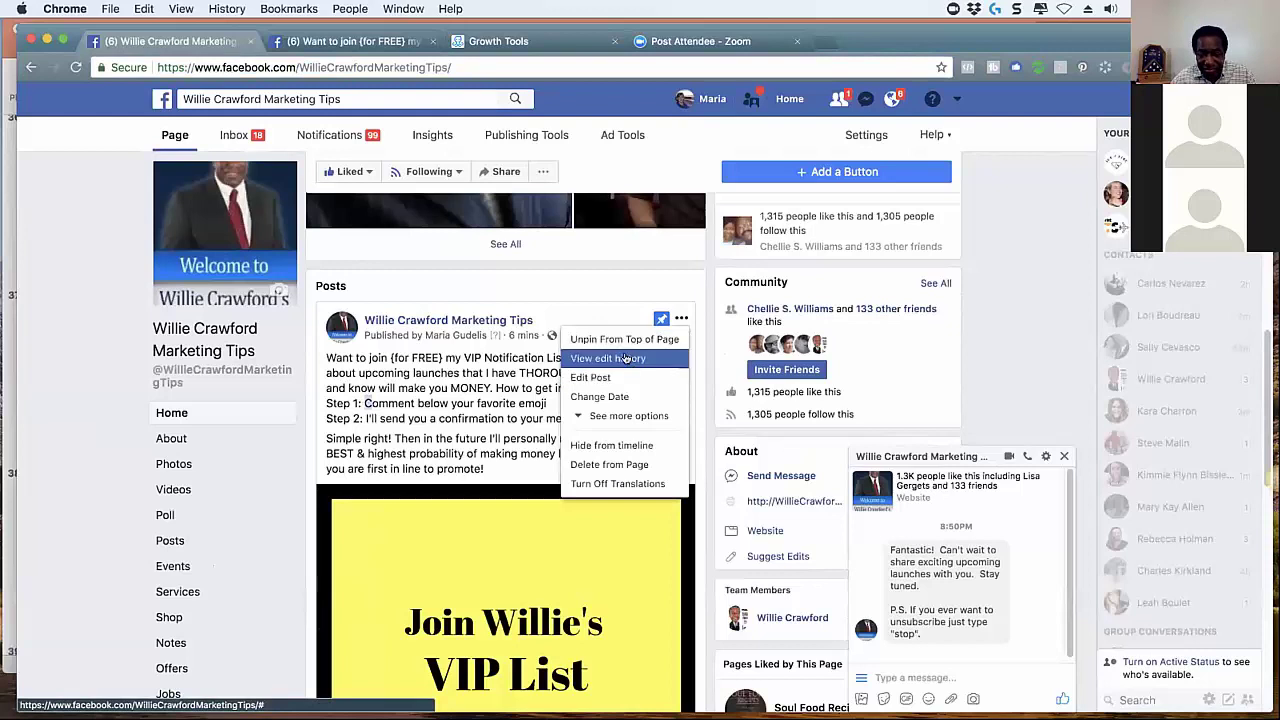
Open the Emojipedia website in a new browser tab
left_click(824, 42)
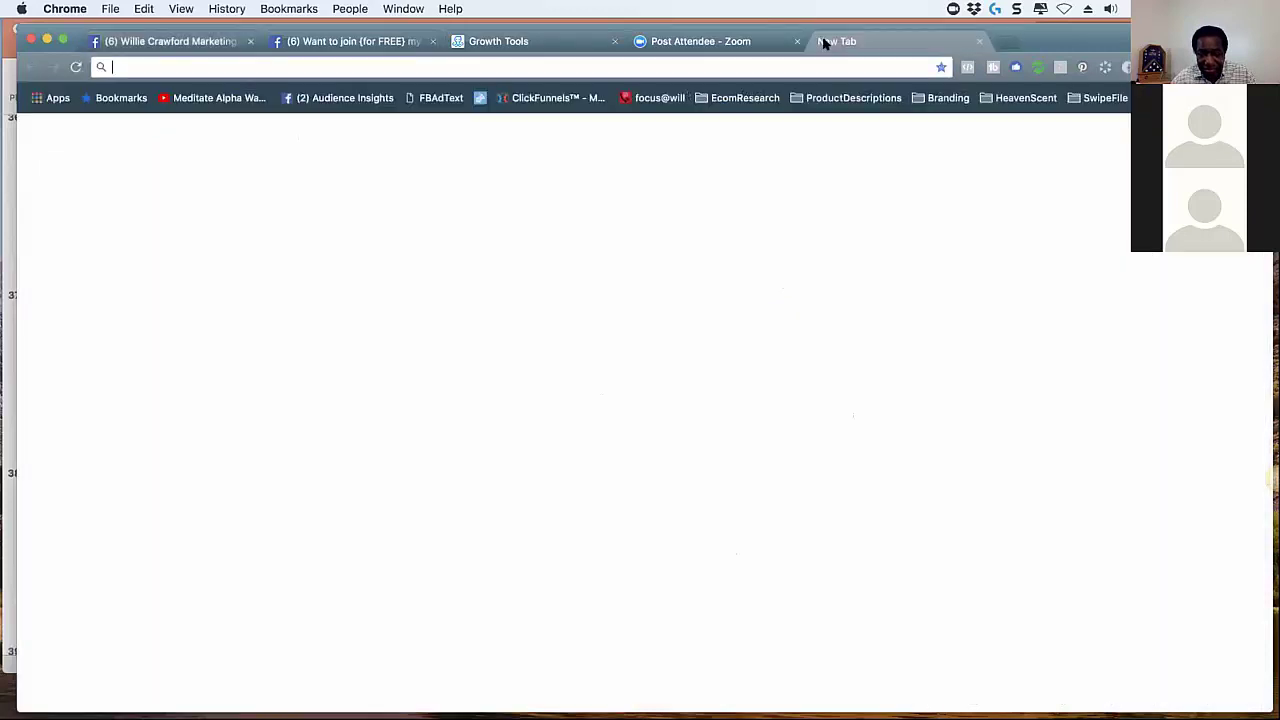
type("emojikeyboard.org")
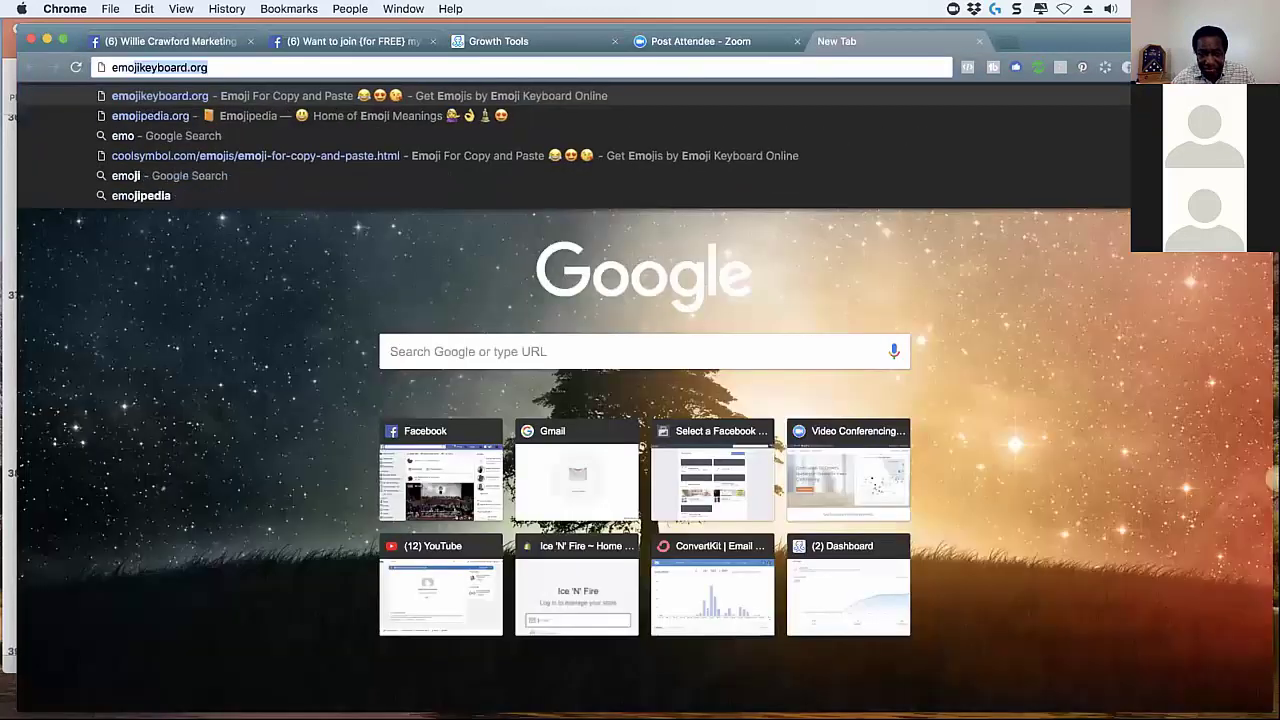
left_click(424, 117)
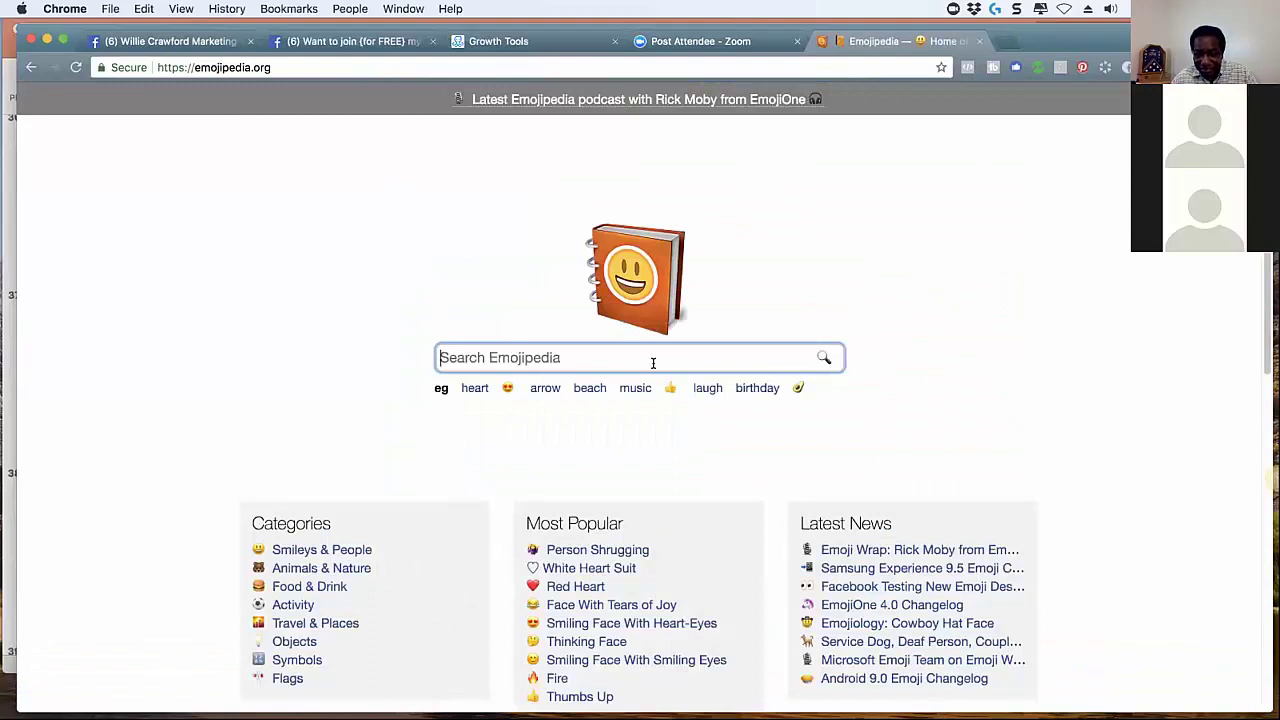
Search Emojipedia for "heart" and copy the Sparkling Heart emoji
type("heart")
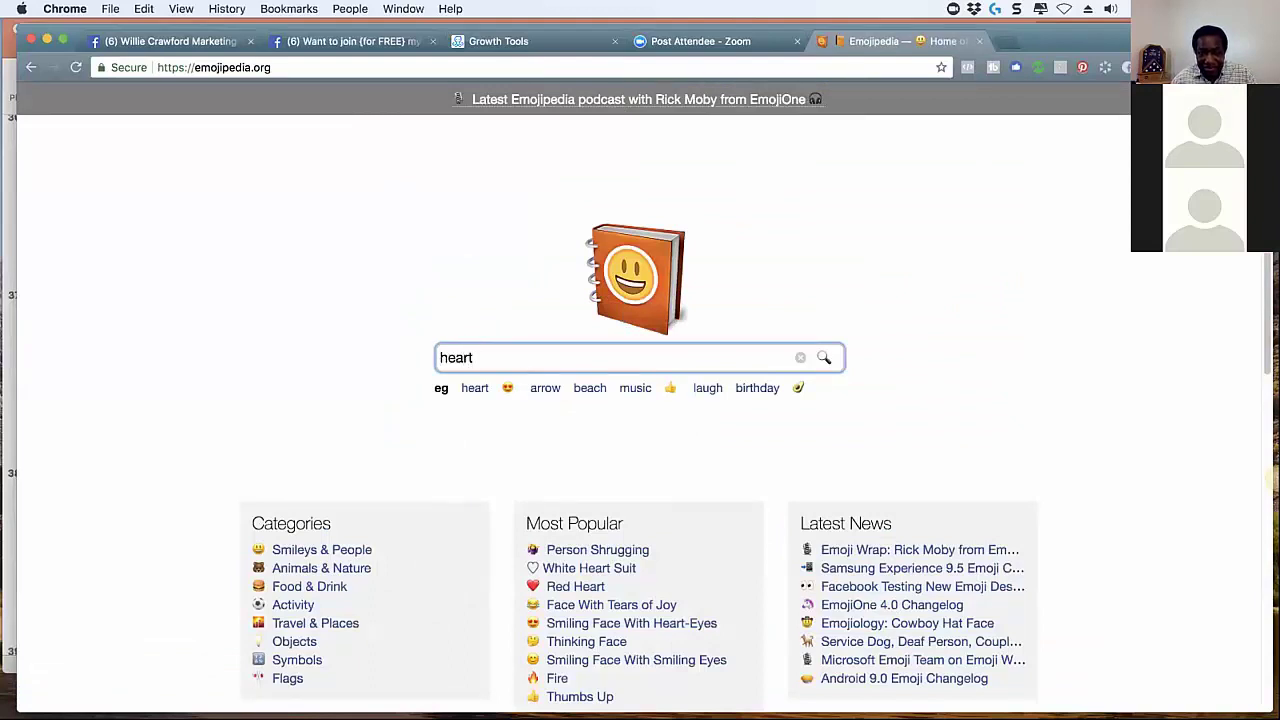
key("Return")
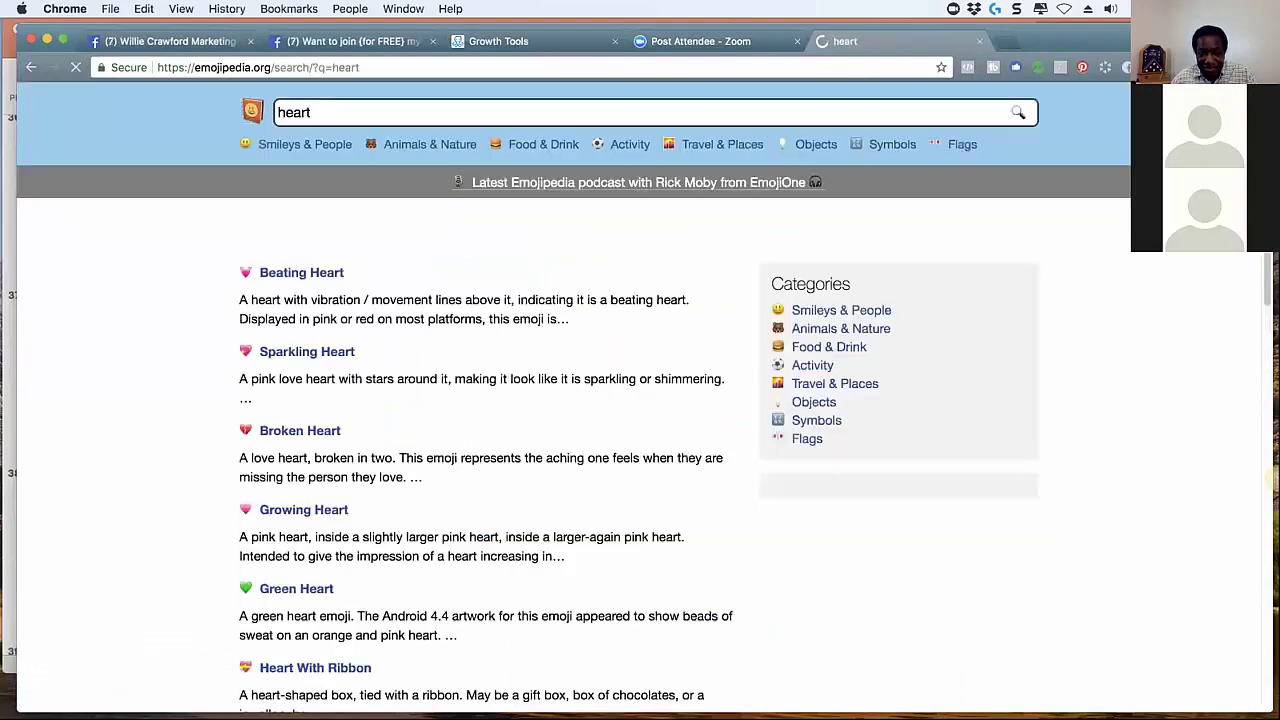
left_click(297, 412)
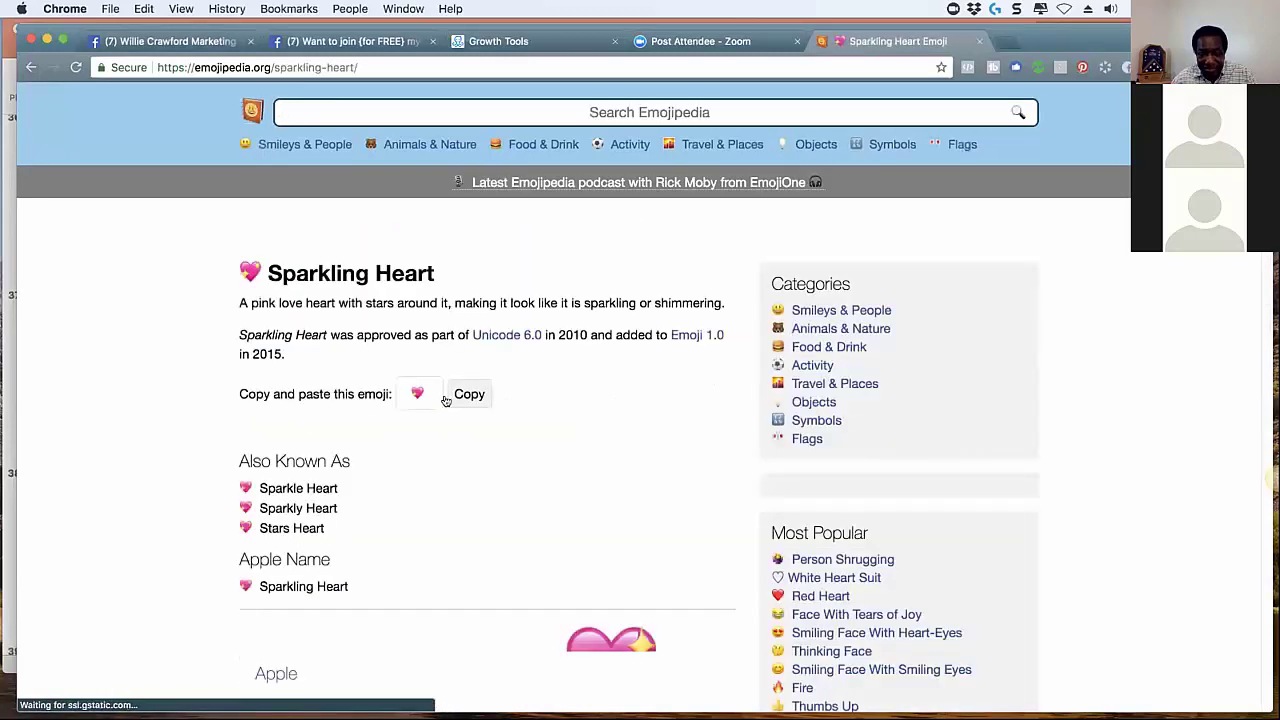
left_click(470, 465)
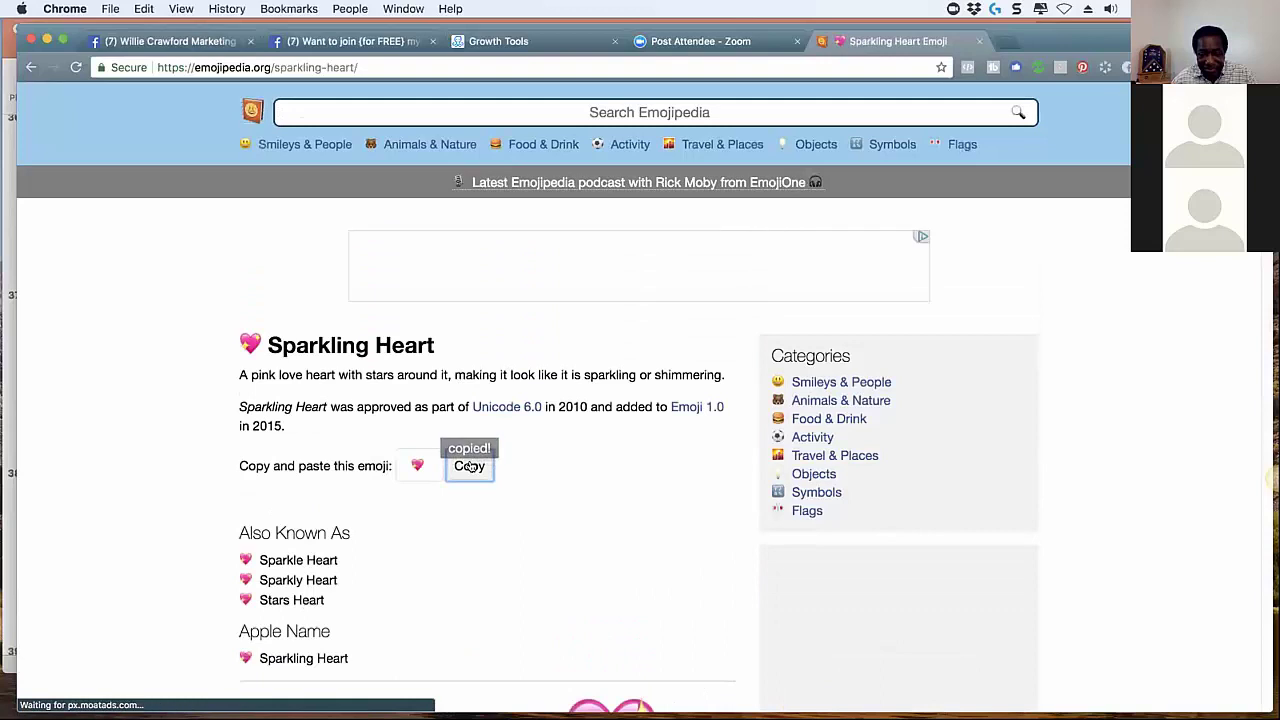
Return to the Facebook page, add the copied heart emoji after "Comment below your favorite emoji" in the pinned VIP post, and save the edit
left_click(210, 42)
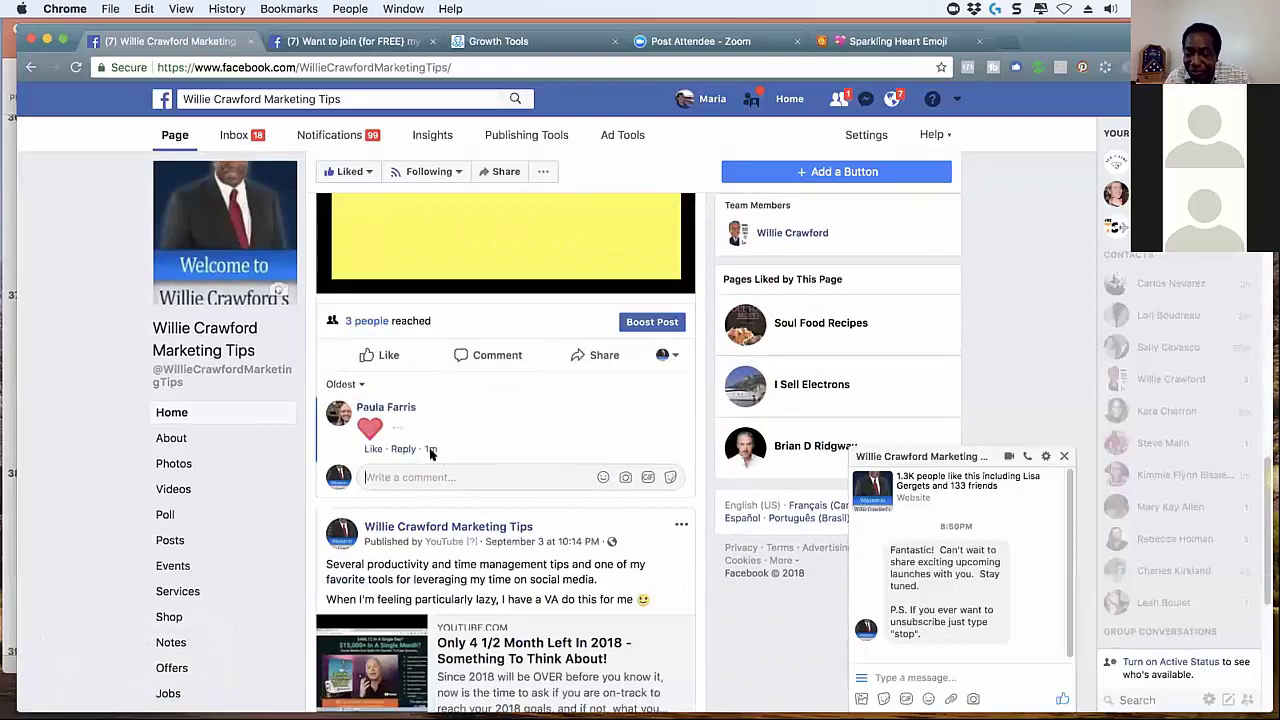
scroll(440, 430, "up", 5)
left_click(681, 198)
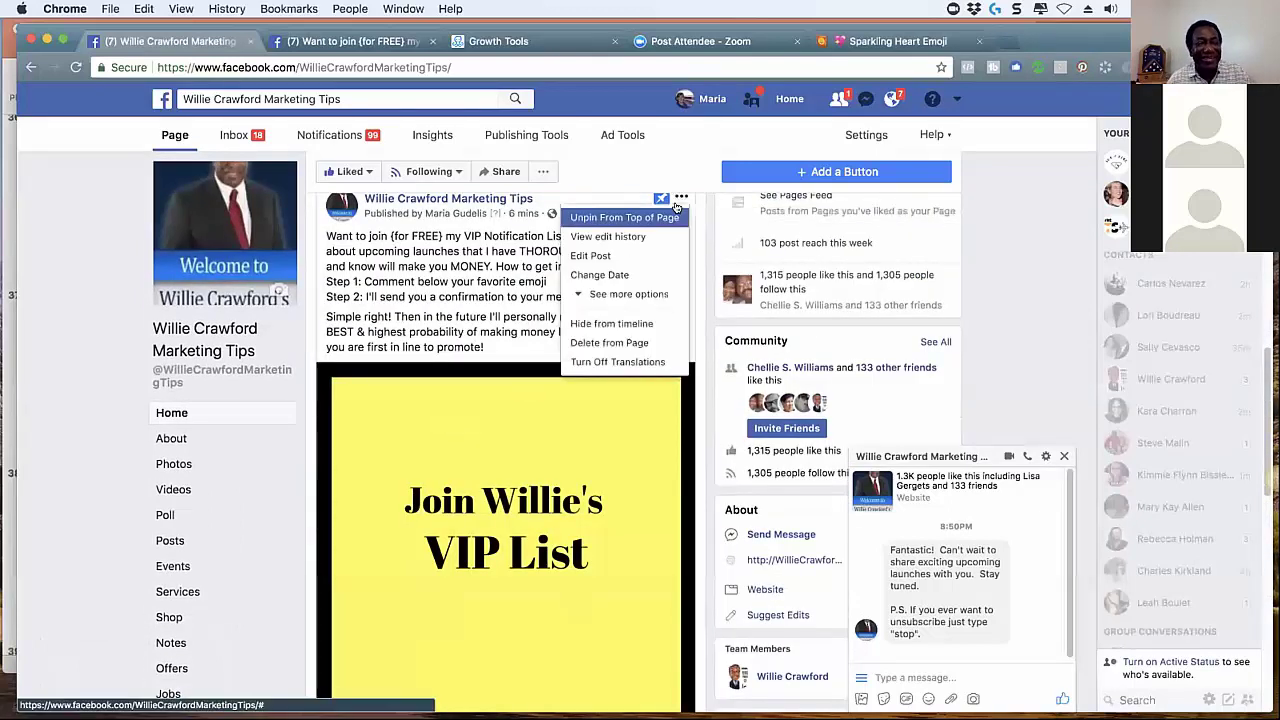
left_click(634, 256)
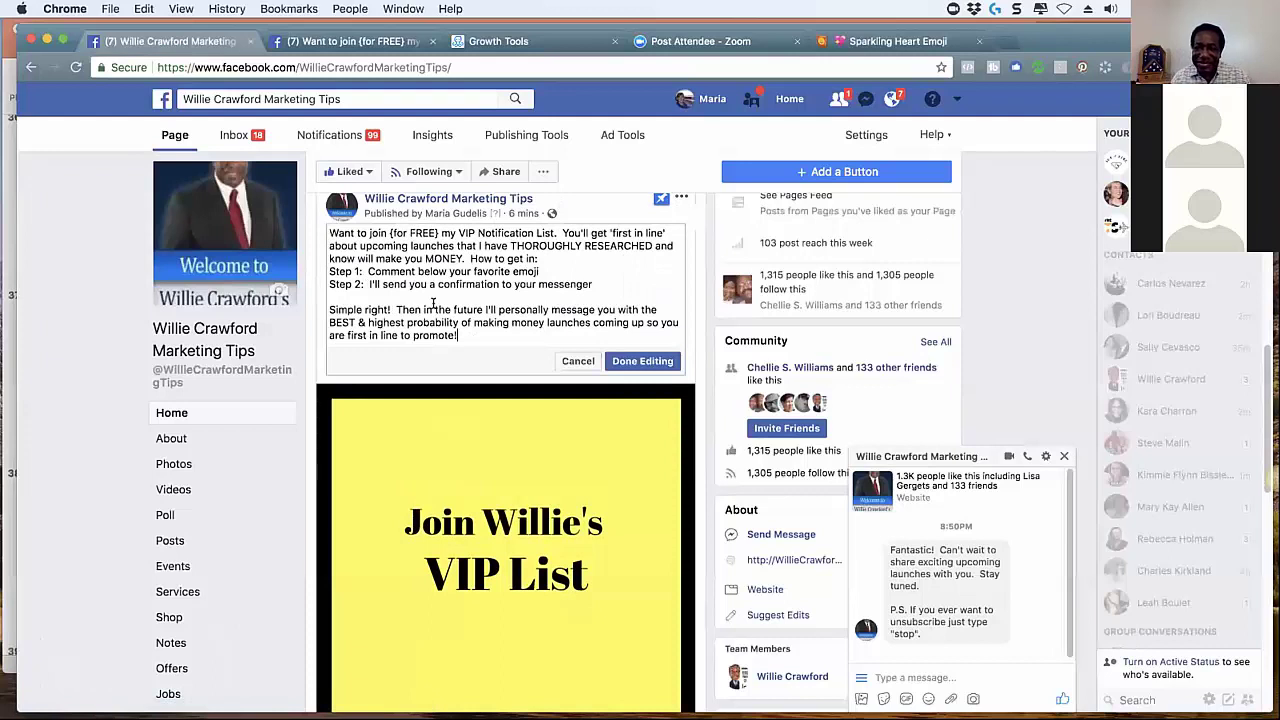
left_click(551, 270)
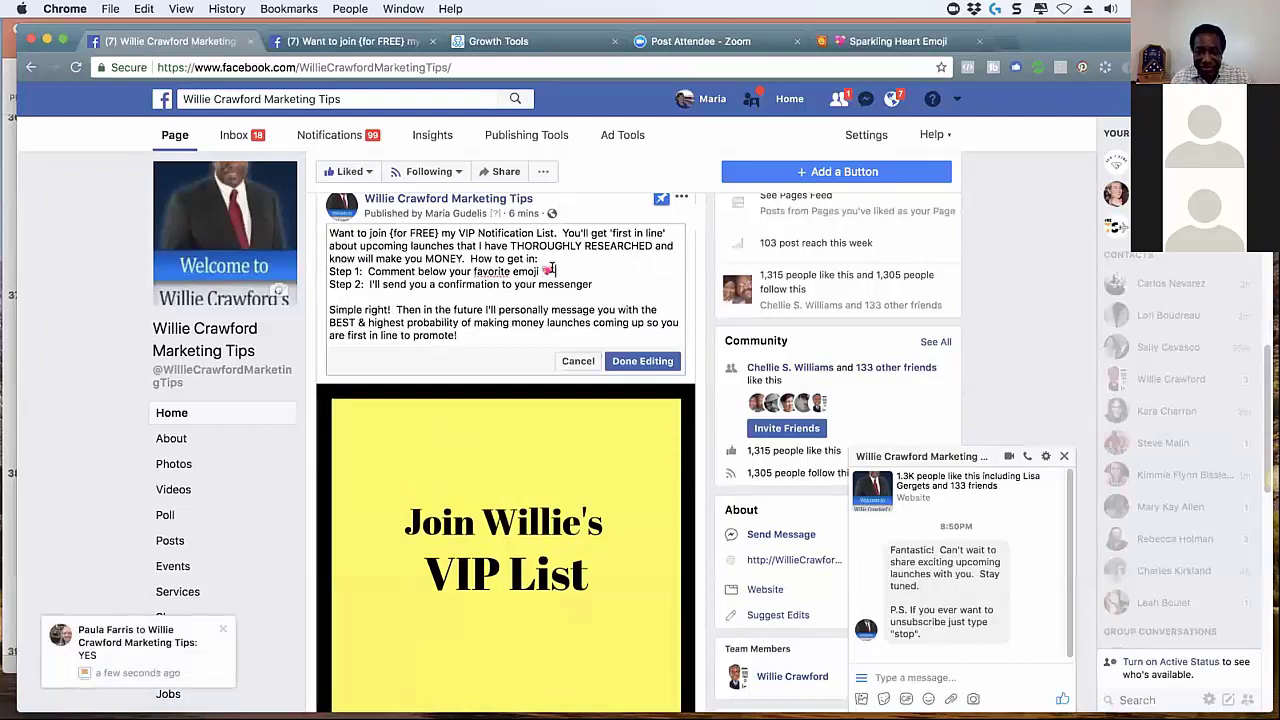
left_click(642, 361)
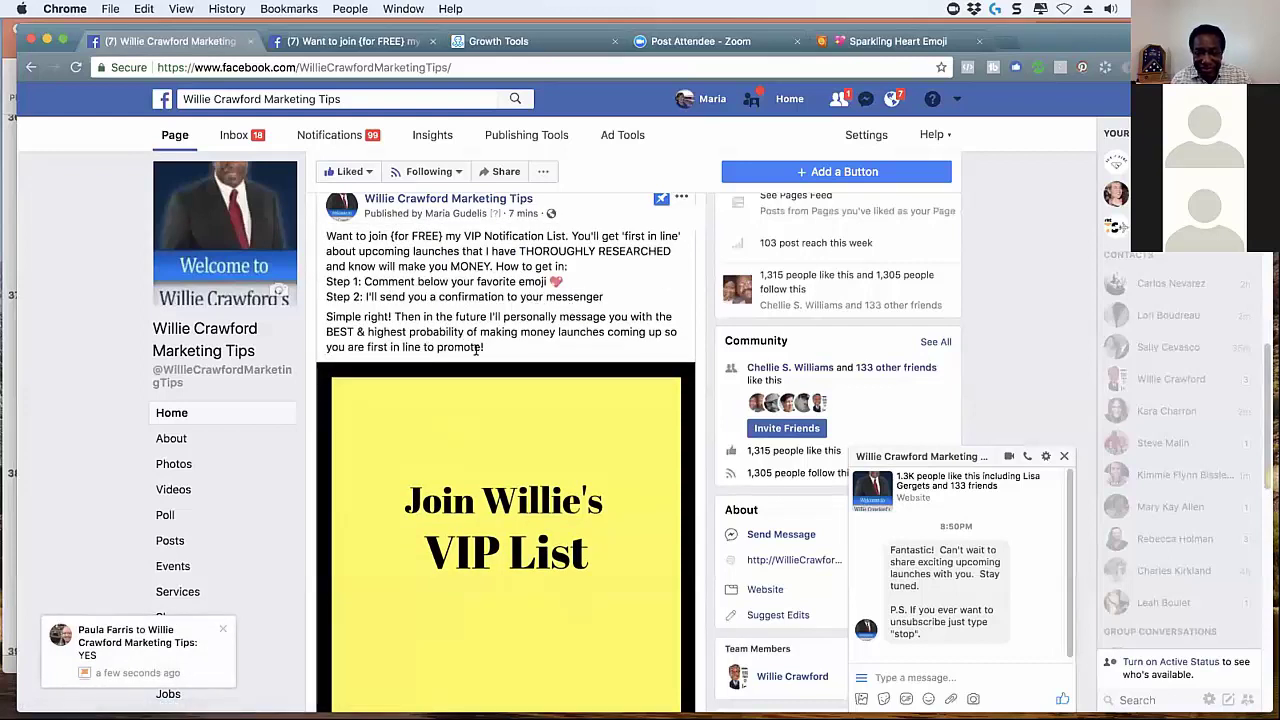
Examine the comments under the pinned VIP list post, and look briefly at the comment growth tool in ManyChat
scroll(478, 355, "down", 3)
scroll(481, 380, "down", 3)
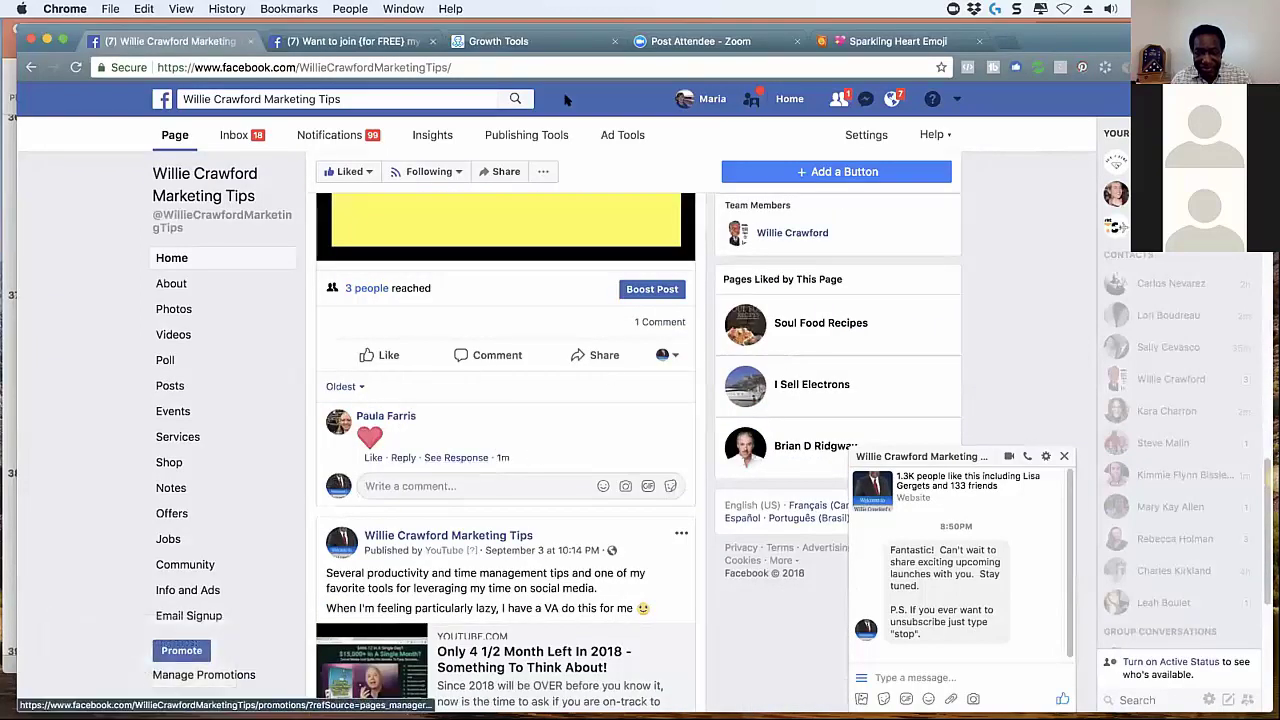
left_click(543, 41)
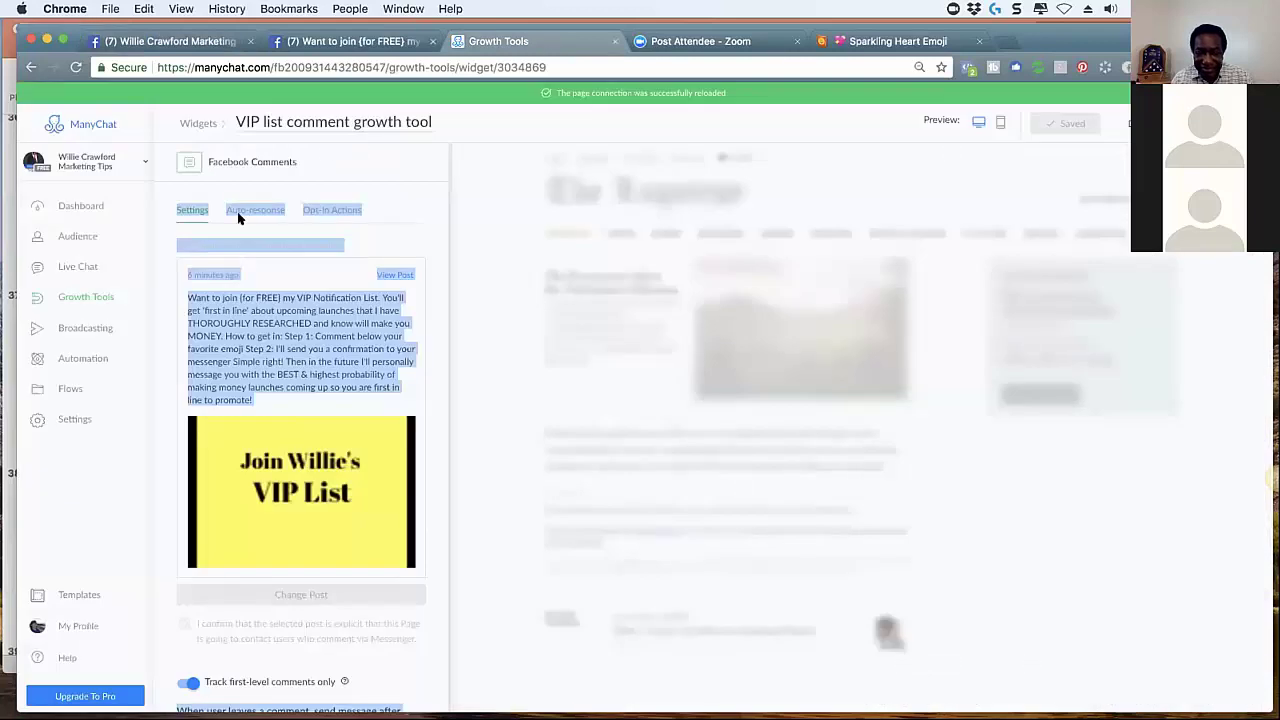
left_click(190, 40)
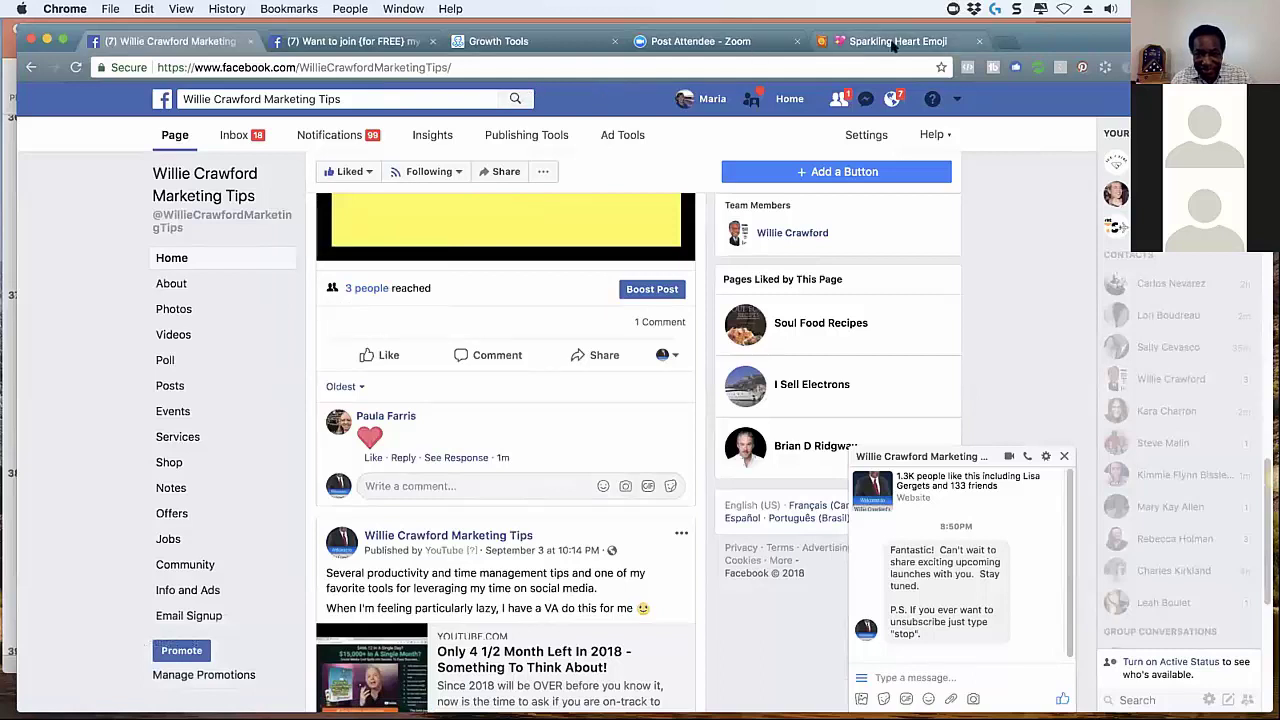
left_click(380, 67)
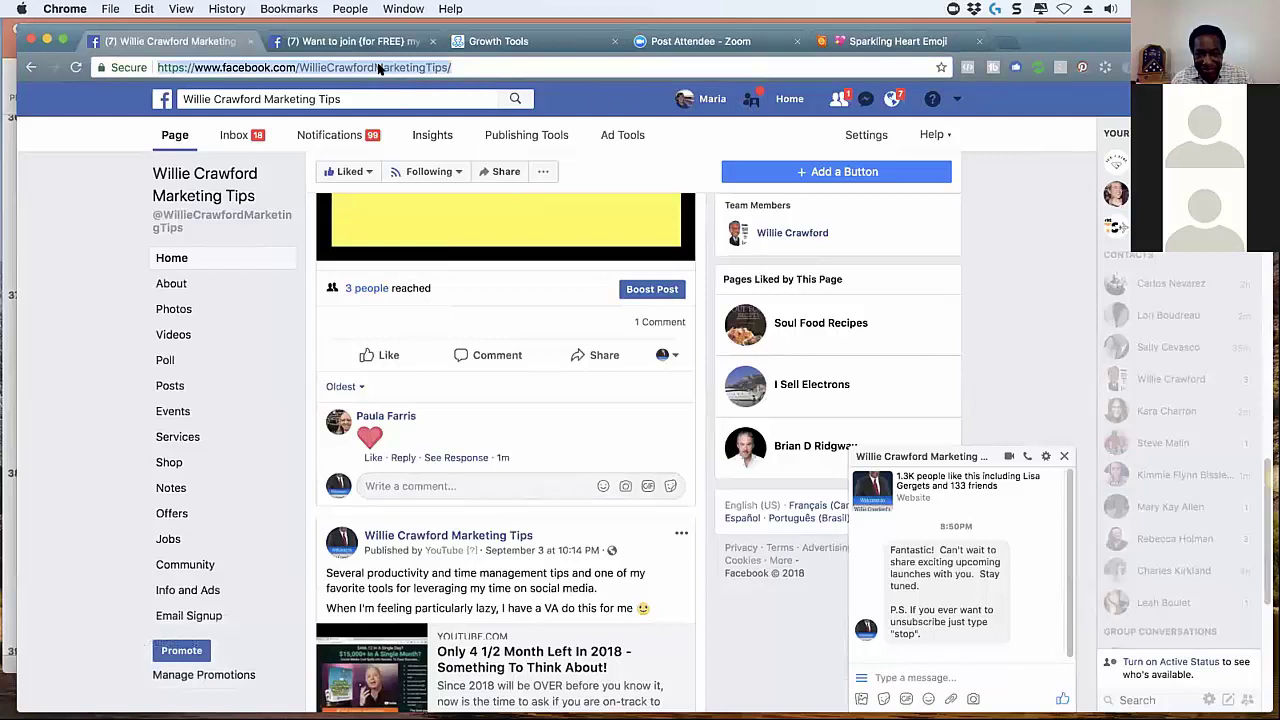
left_click(67, 281)
left_click(428, 484)
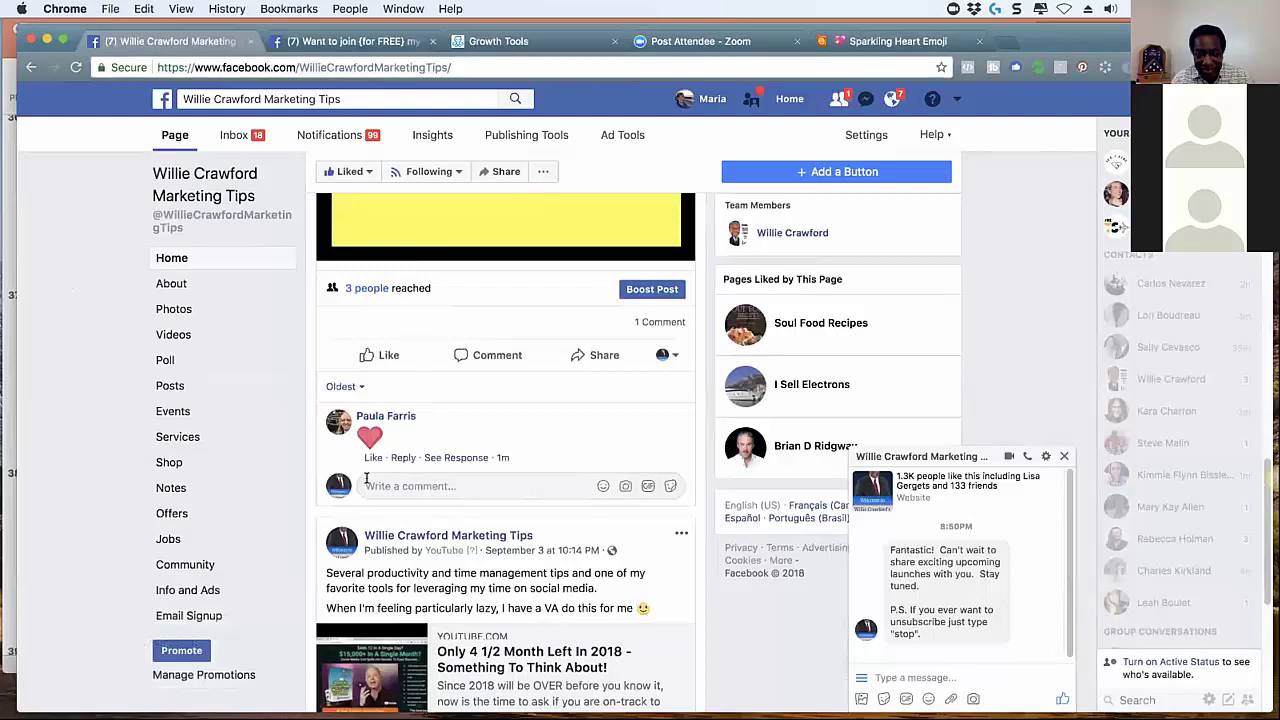
scroll(390, 460, "up", 1)
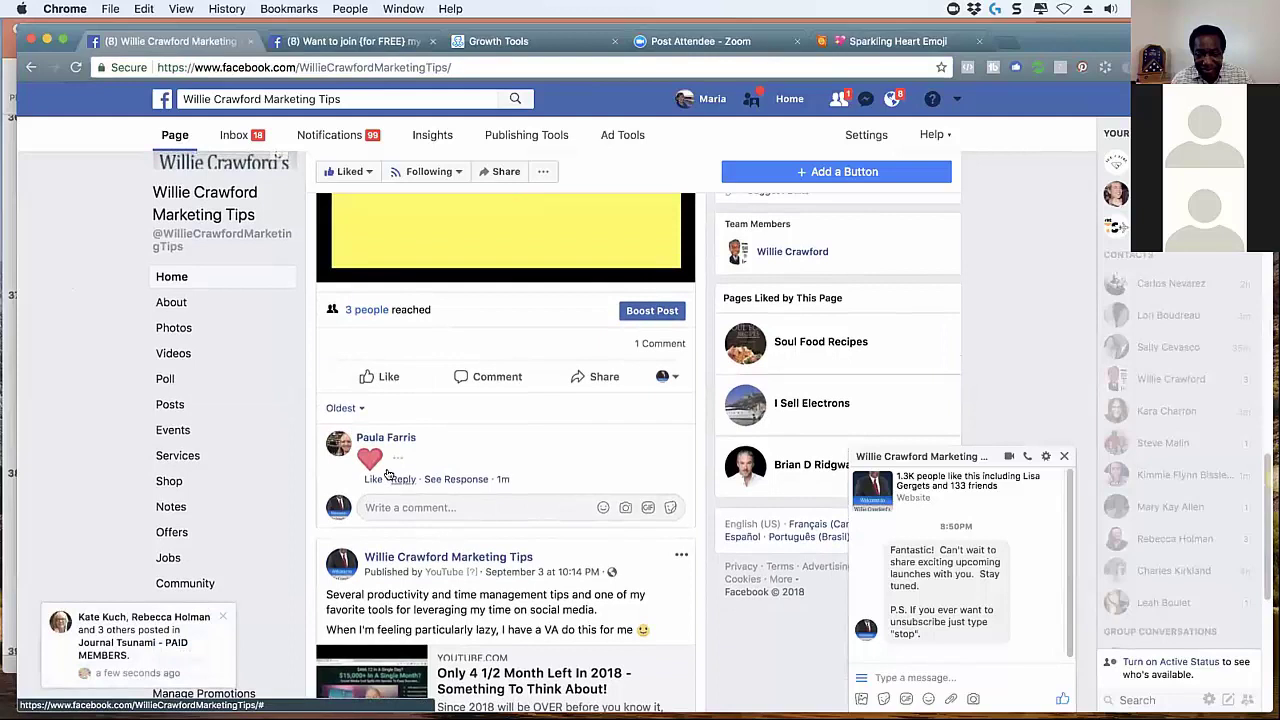
scroll(390, 465, "up", 3)
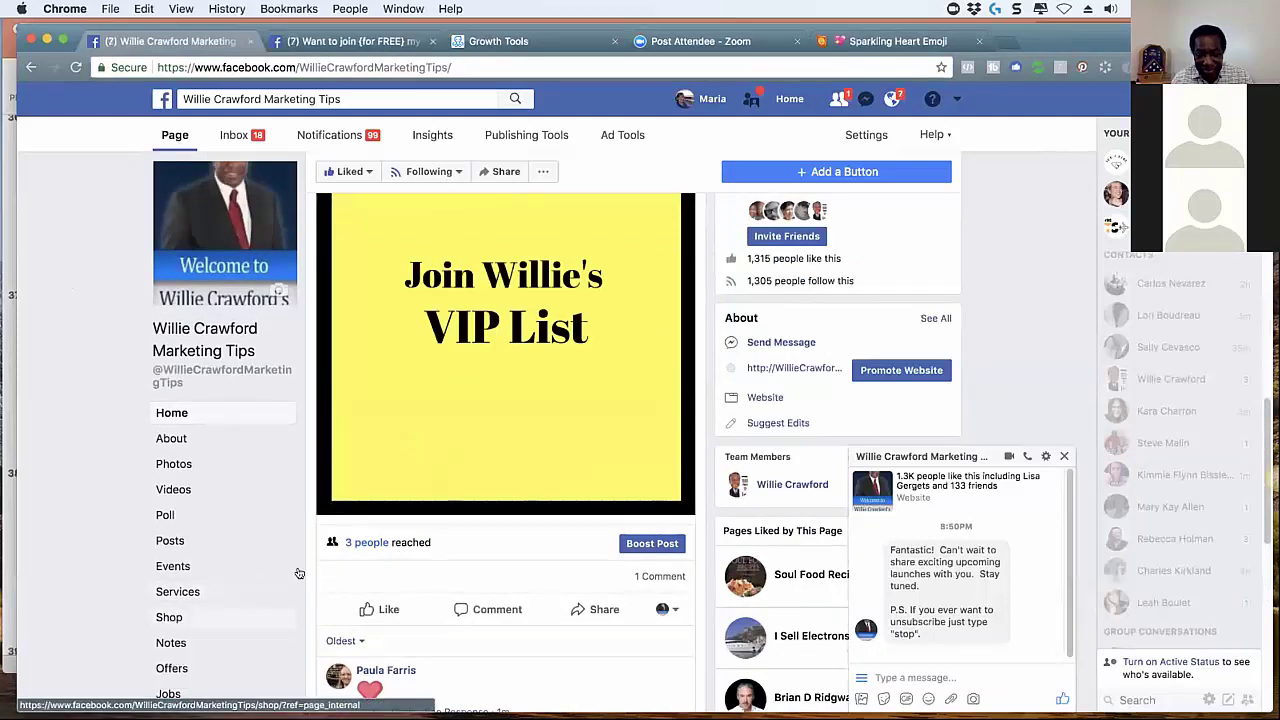
scroll(693, 198, "down", 3)
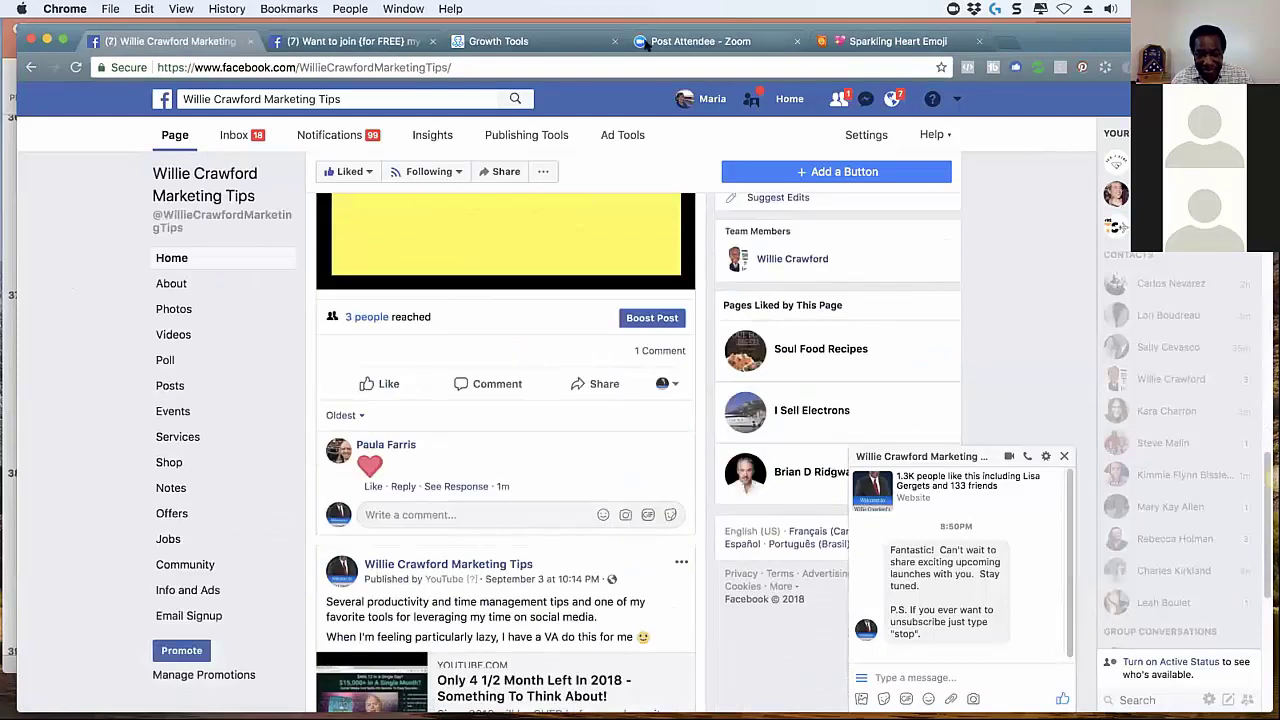
Switch to ManyChat and check the subscribers in the audience list
left_click(517, 41)
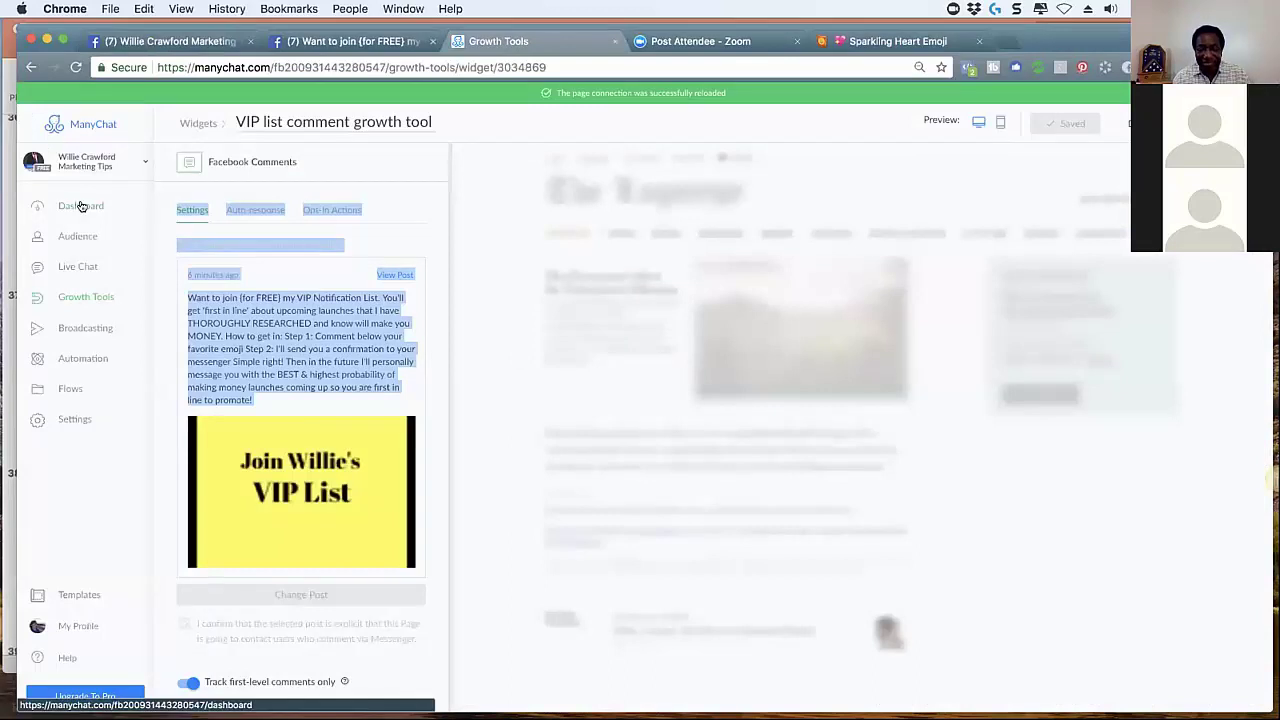
left_click(310, 248)
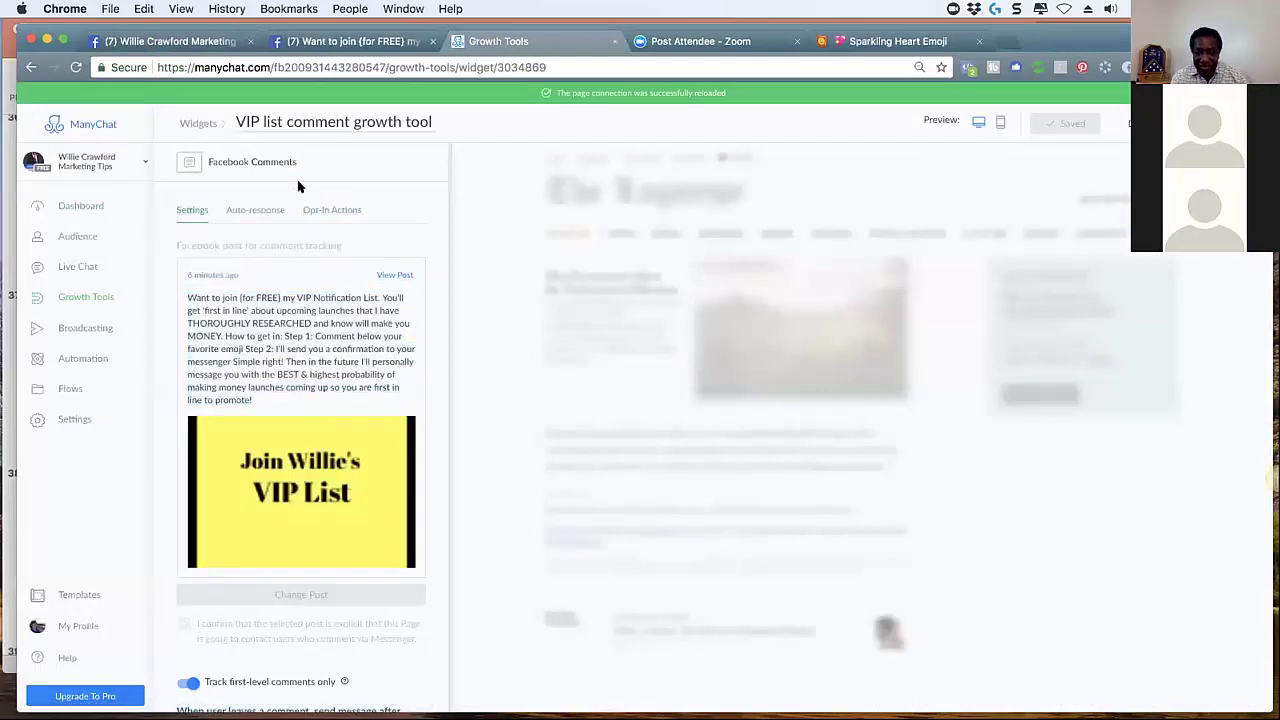
left_click(55, 234)
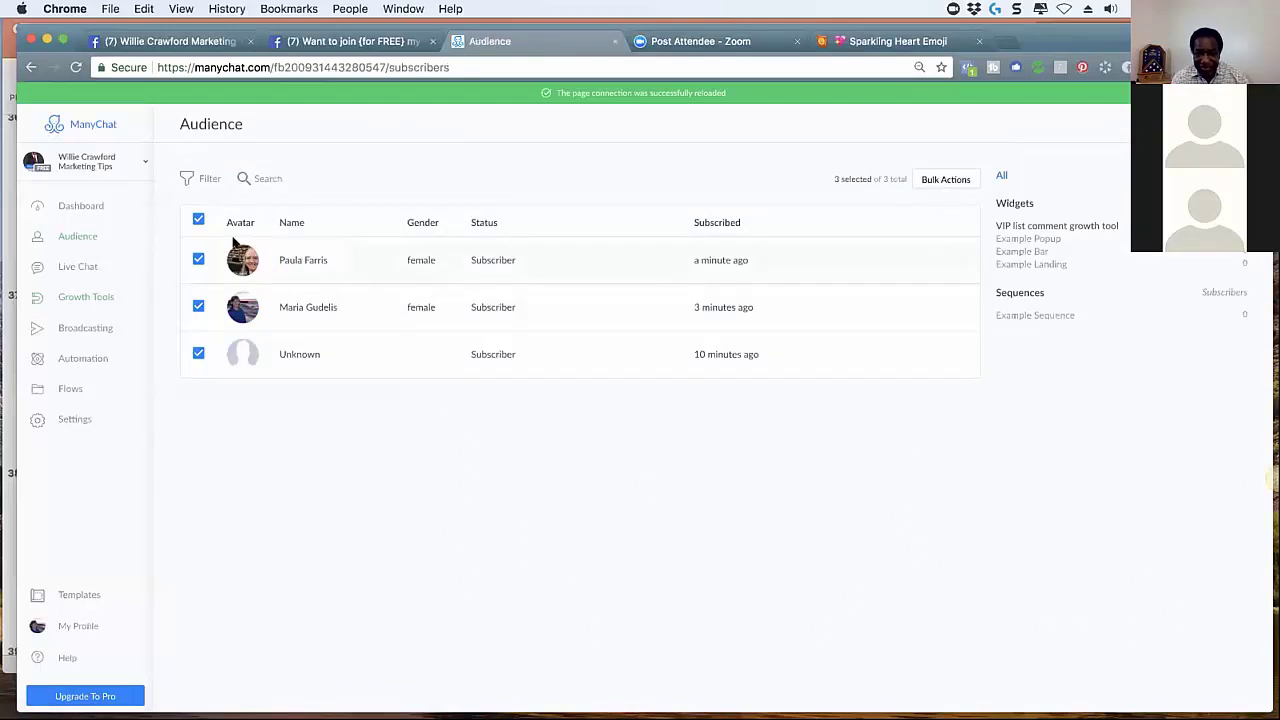
Reopen the VIP list comment growth tool and check which sequences its opt-in actions offer for new subscribers
left_click(82, 297)
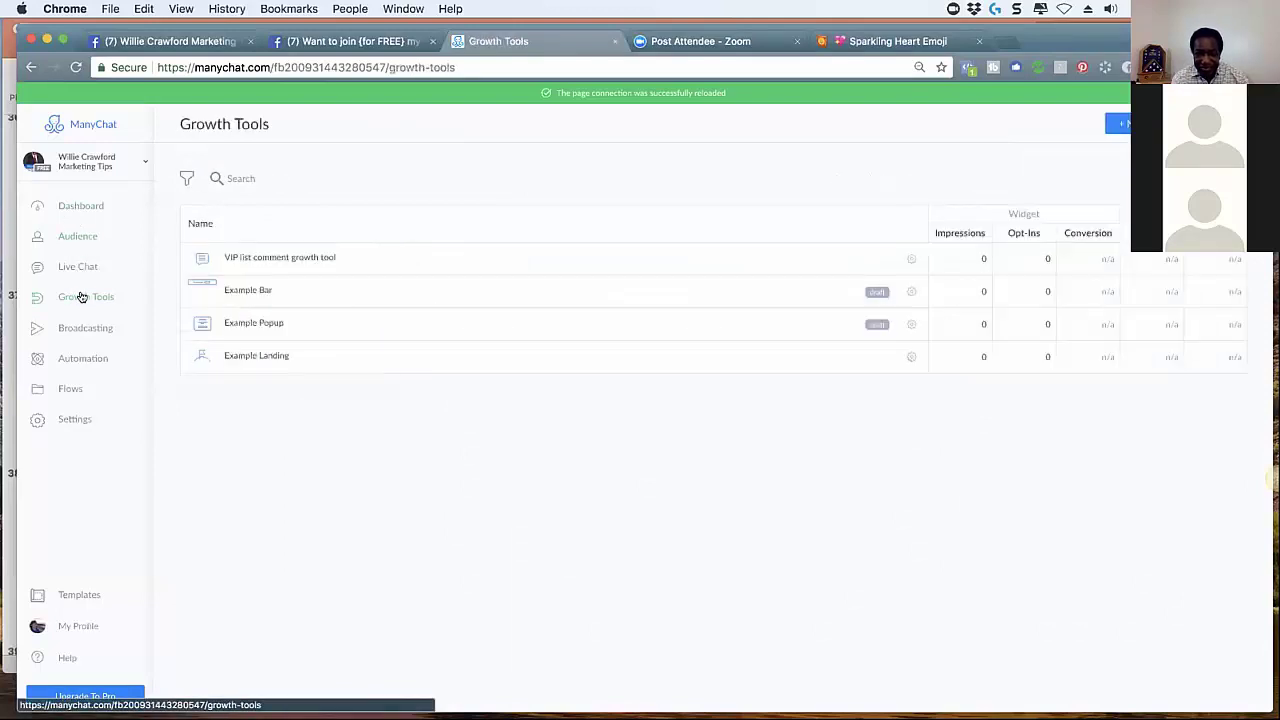
left_click(280, 257)
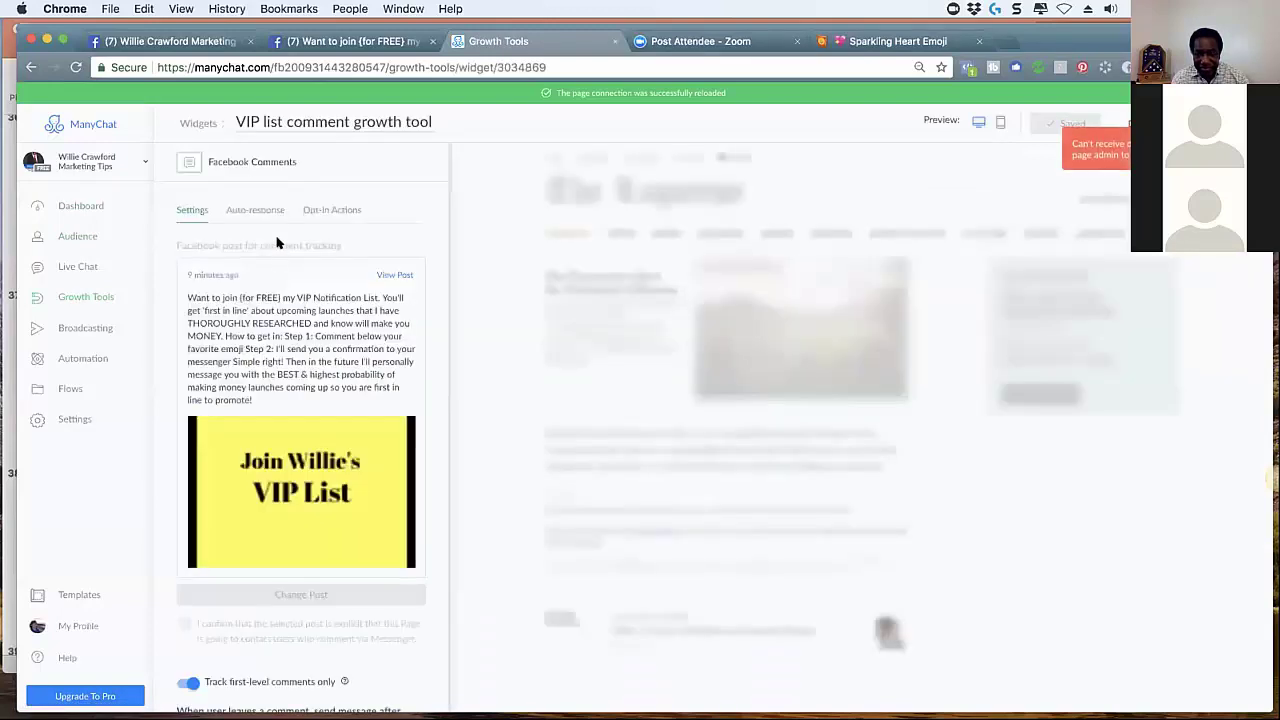
left_click(329, 210)
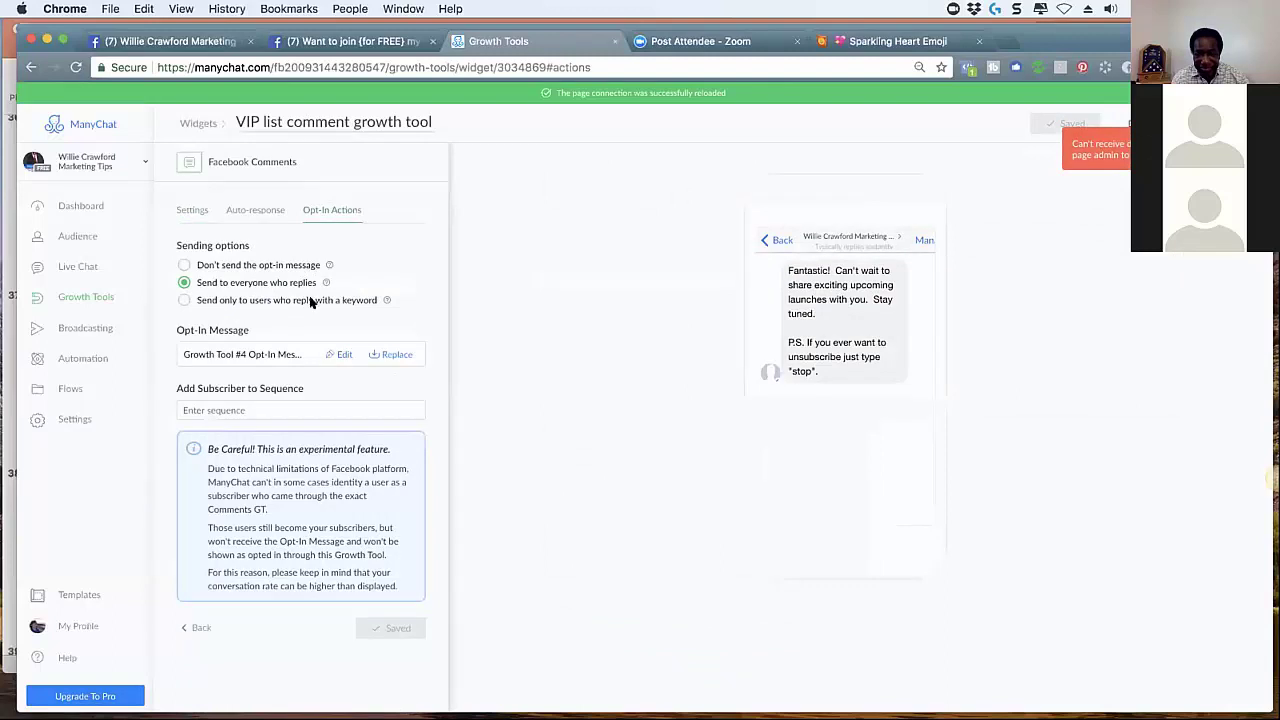
left_click(276, 407)
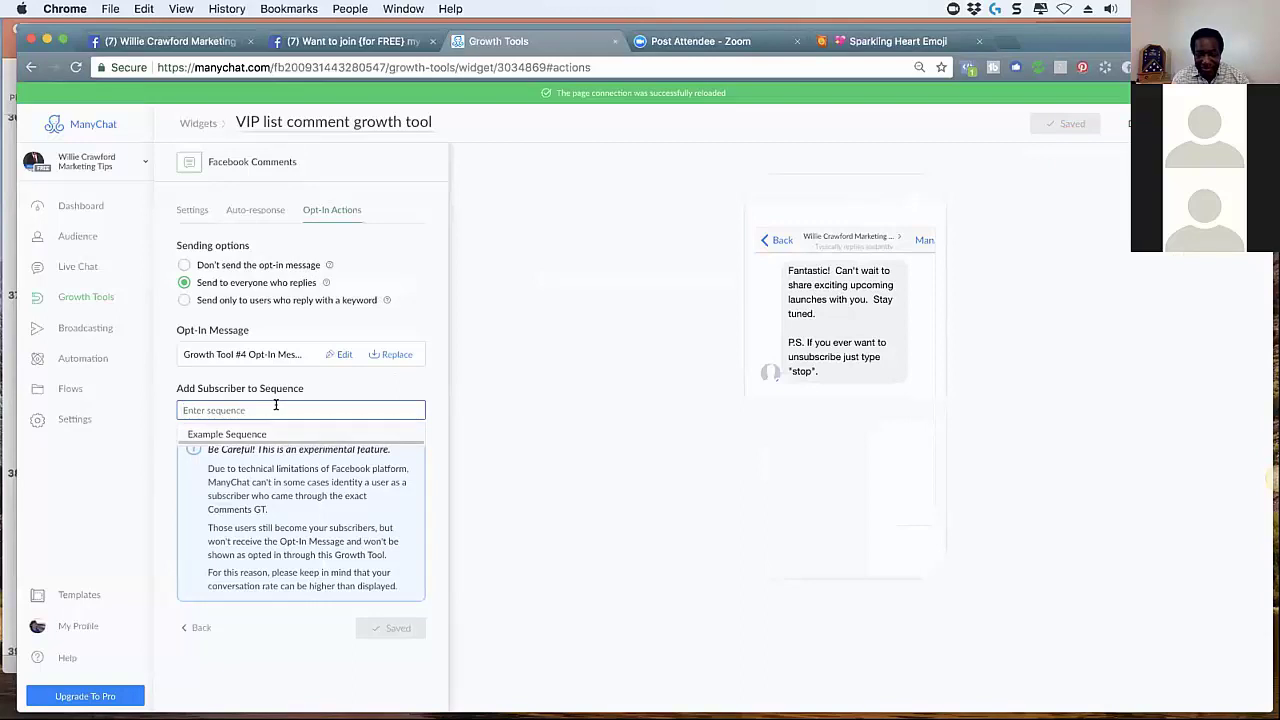
left_click(151, 403)
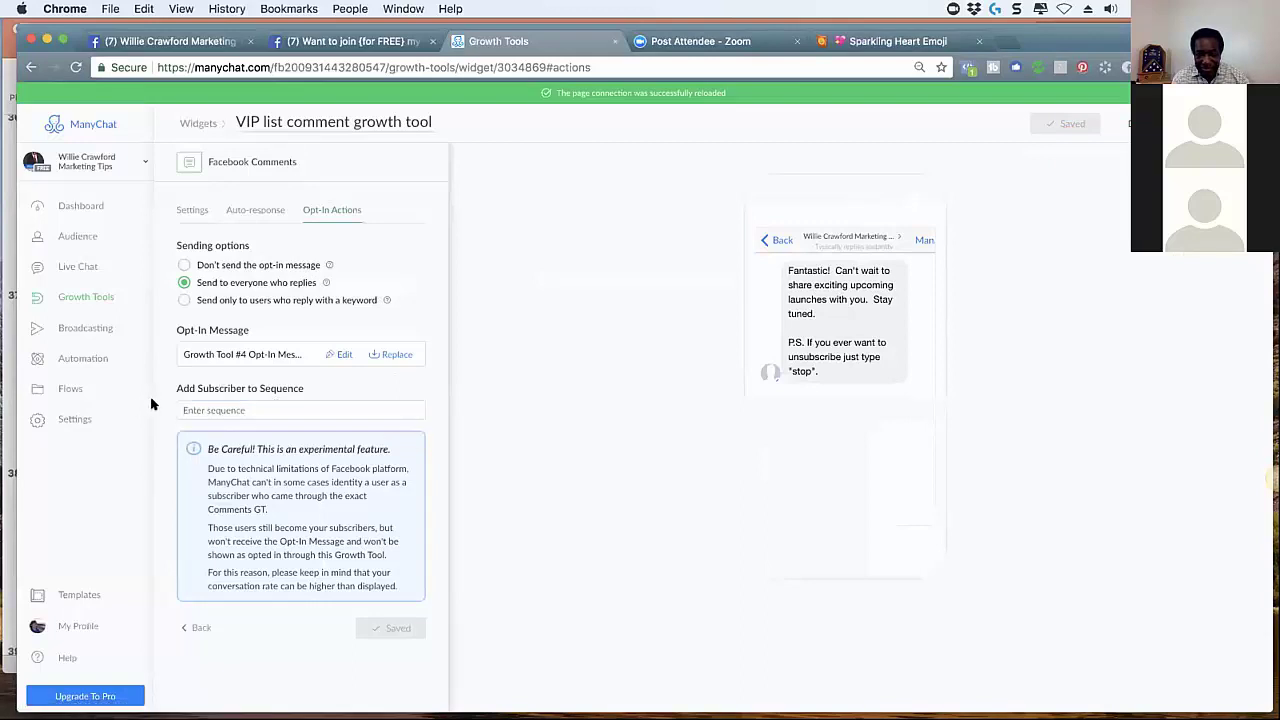
Create a new automation sequence named VIP List Nurturing
left_click(74, 358)
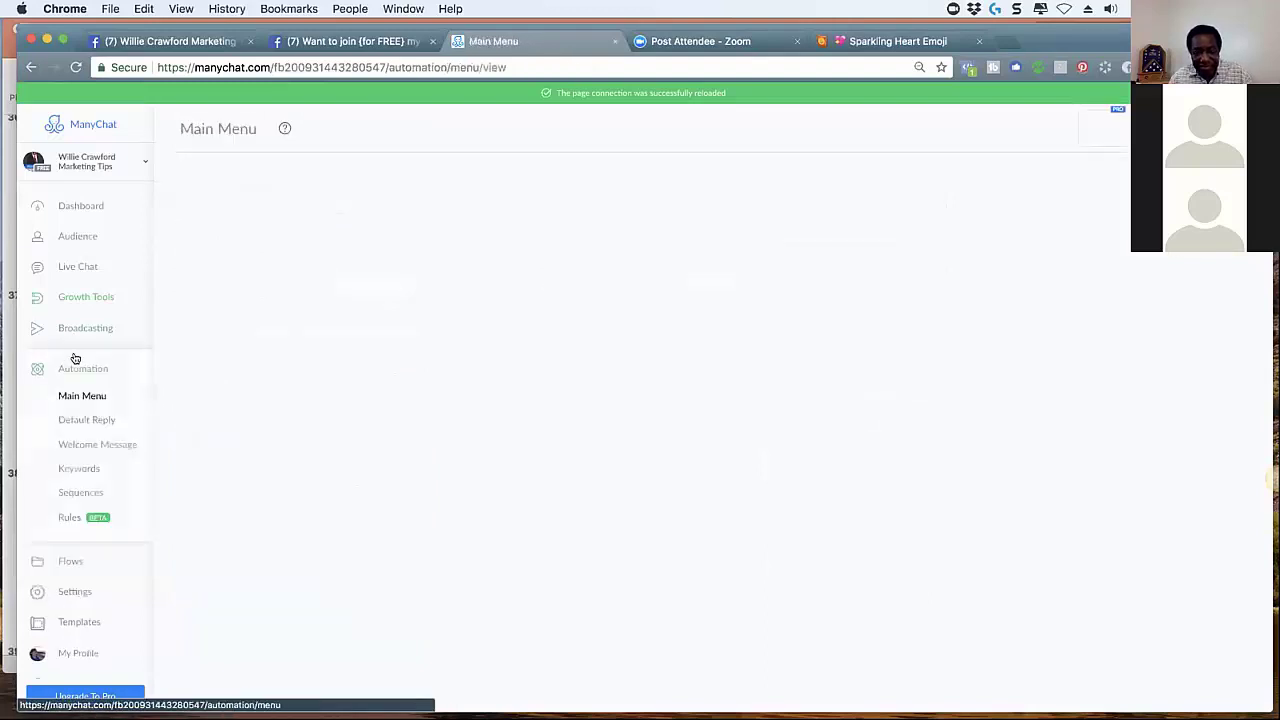
left_click(79, 492)
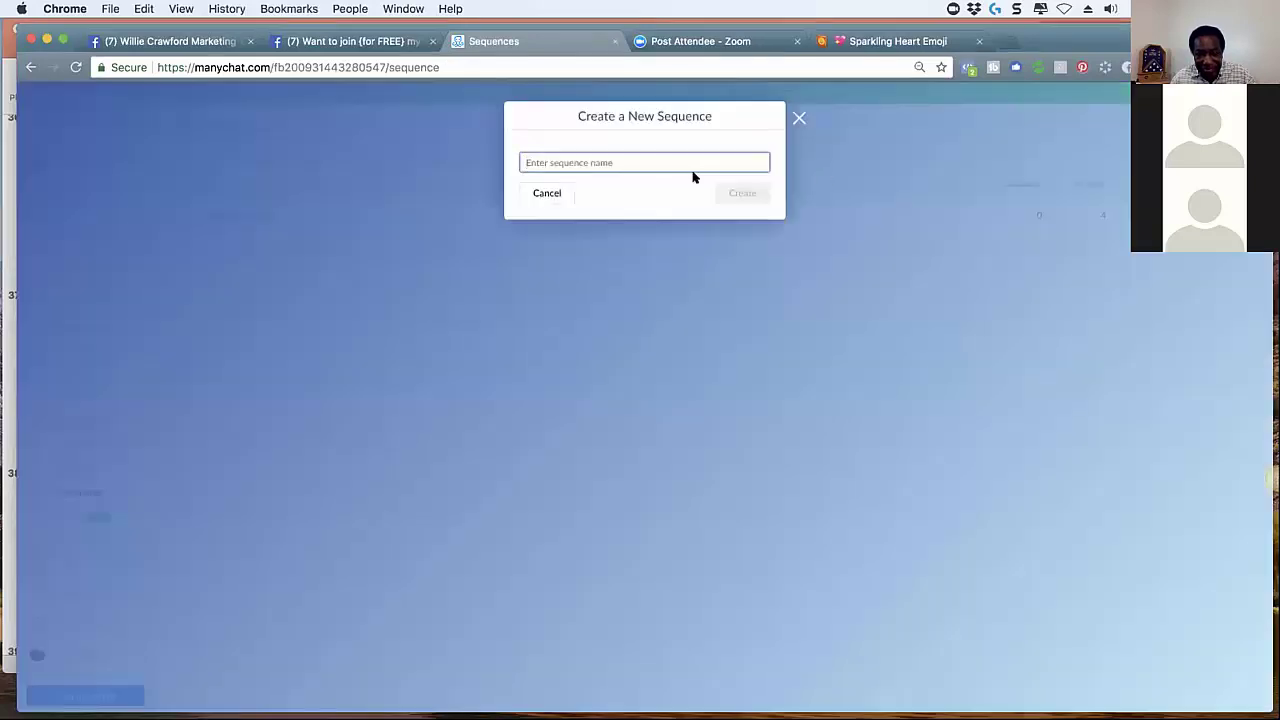
type("Vi")
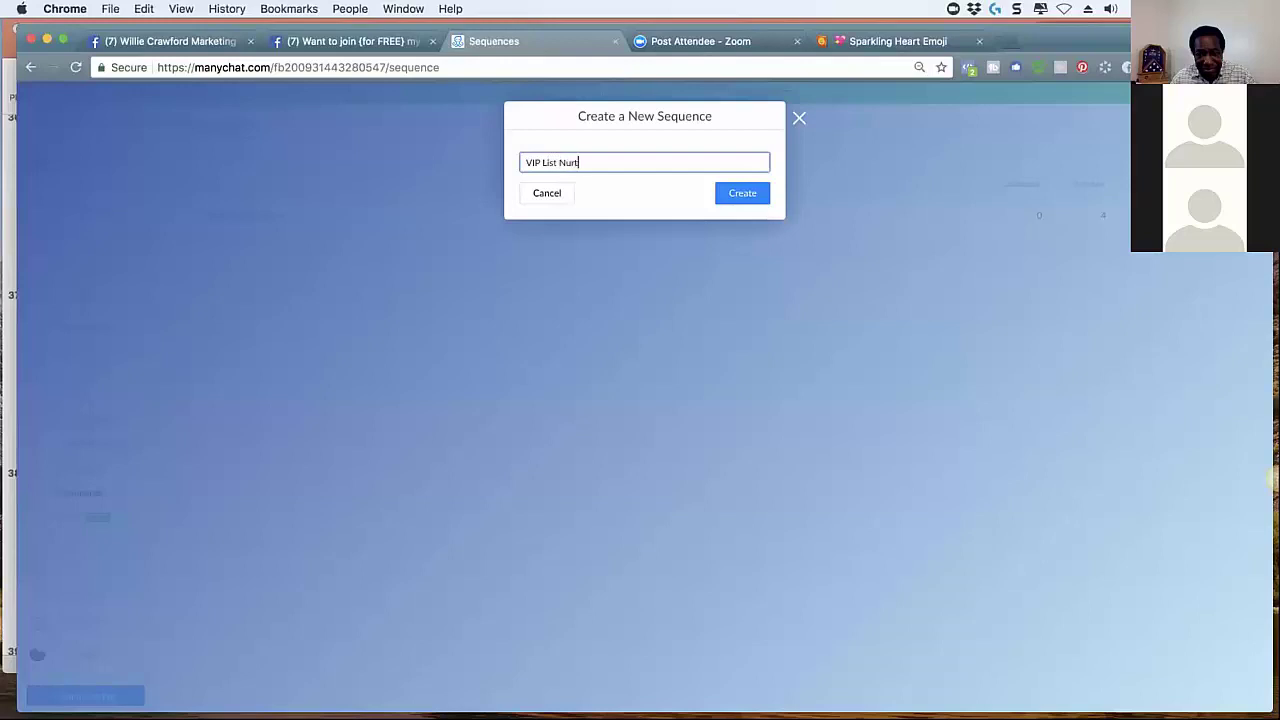
left_click(741, 193)
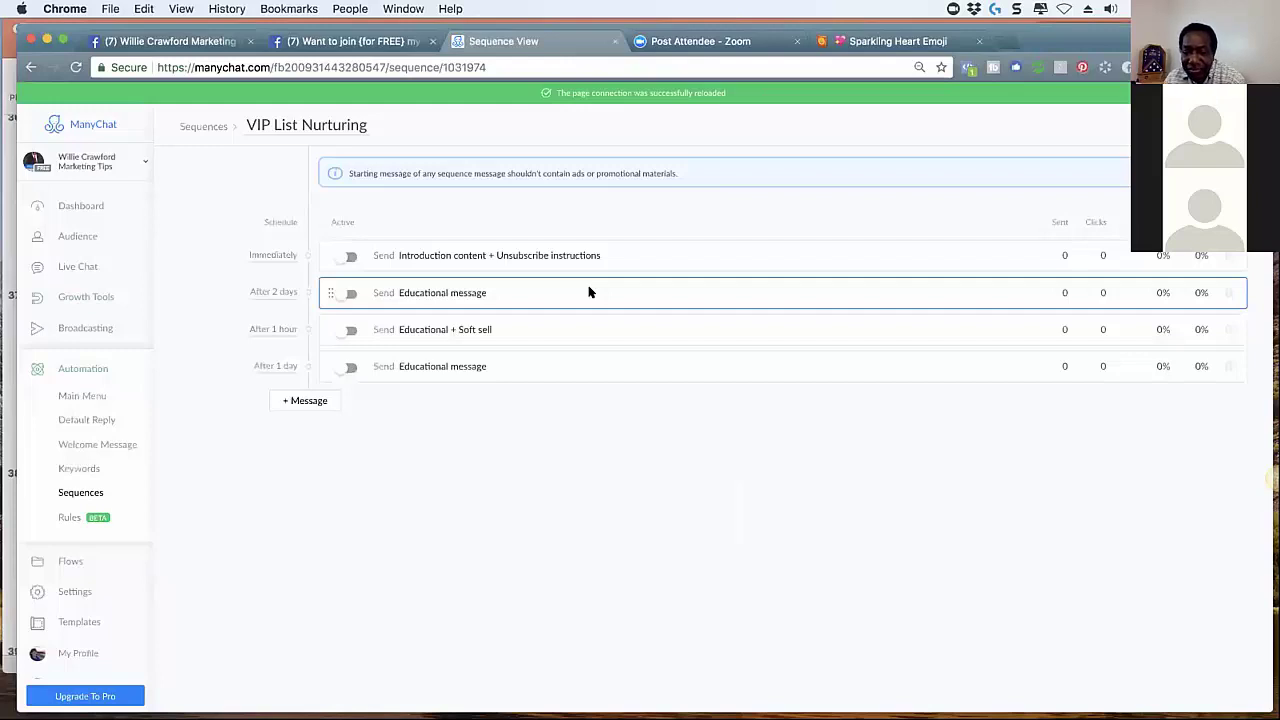
Activate the immediately sent introduction message in the VIP List Nurturing sequence and rename it My Story
left_click(347, 257)
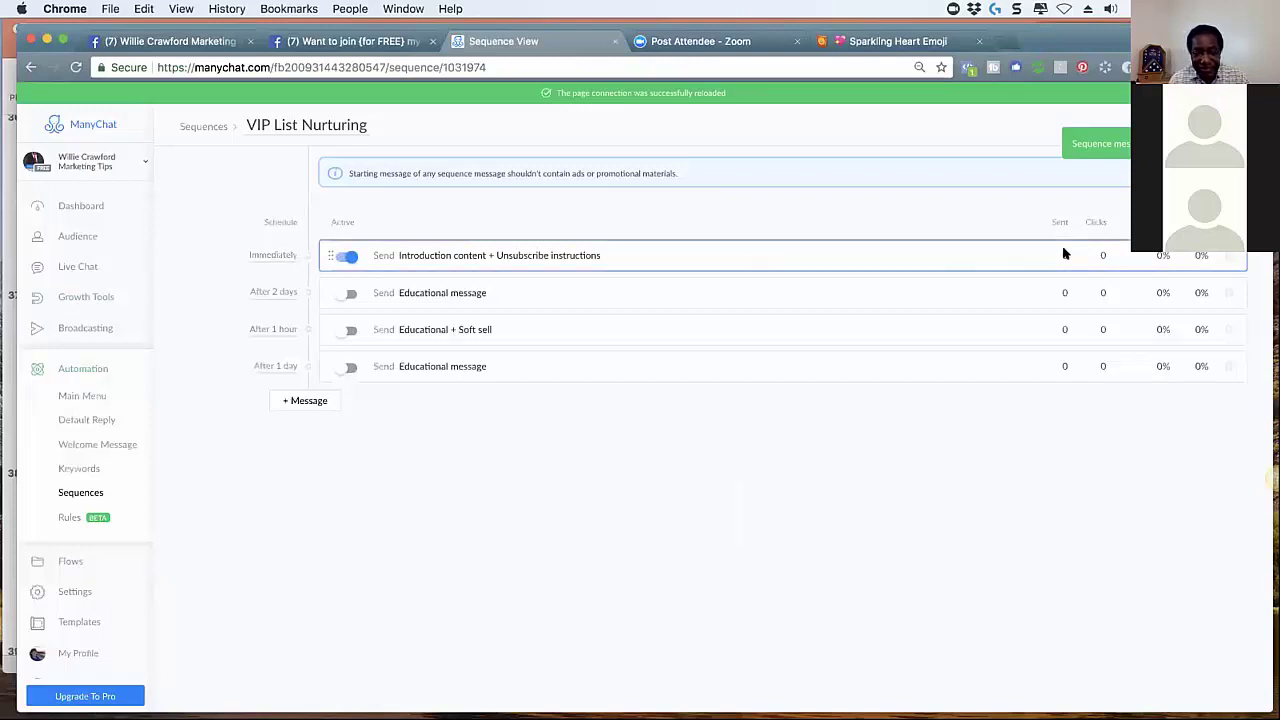
left_click(553, 255)
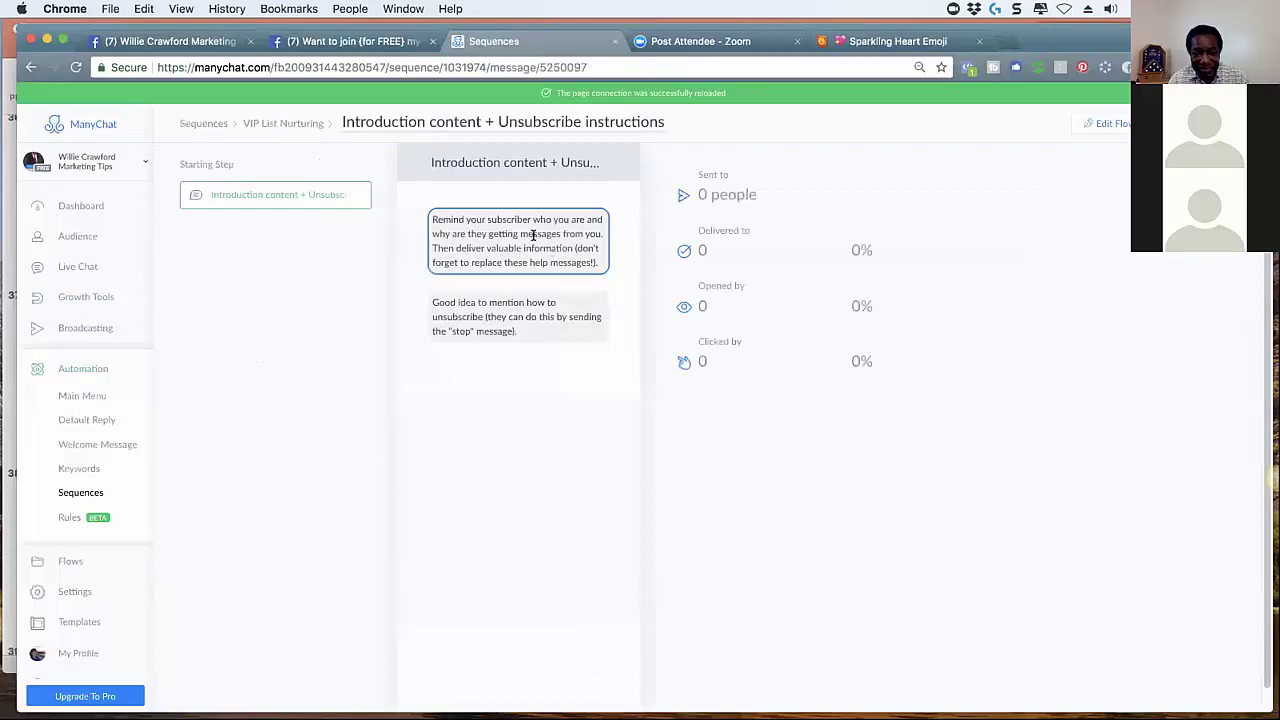
left_click(401, 125)
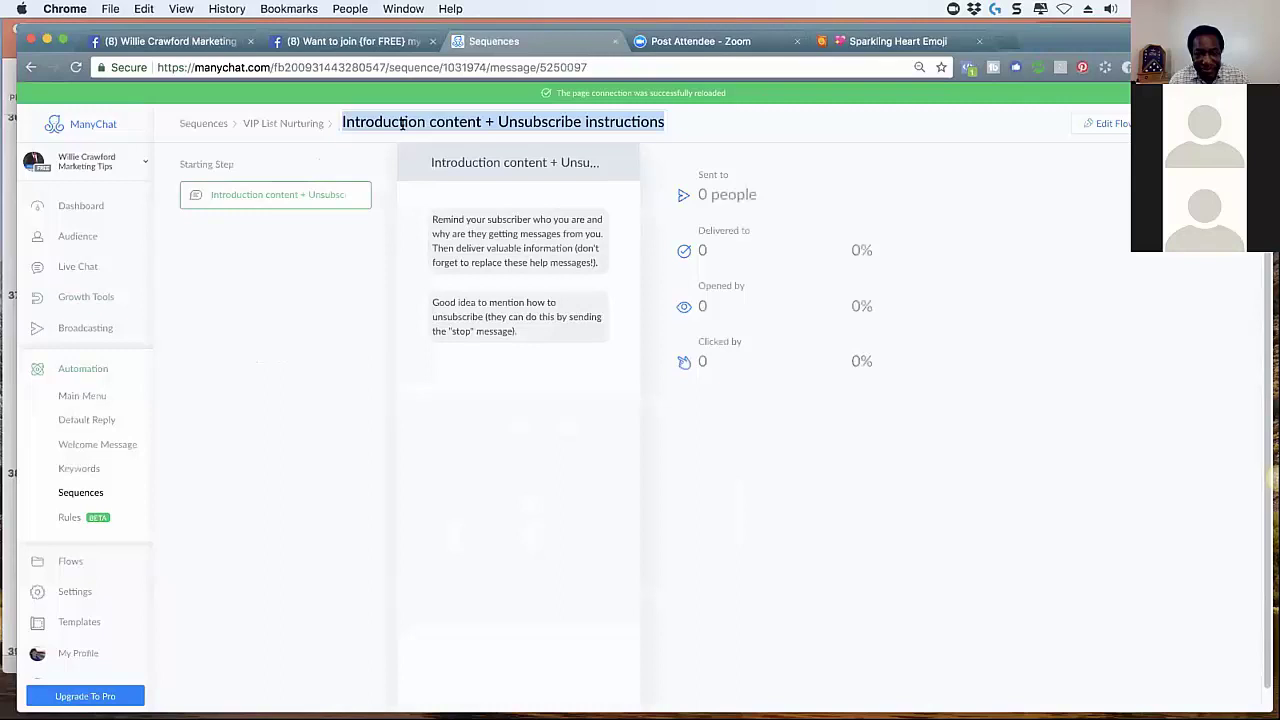
type("My Story")
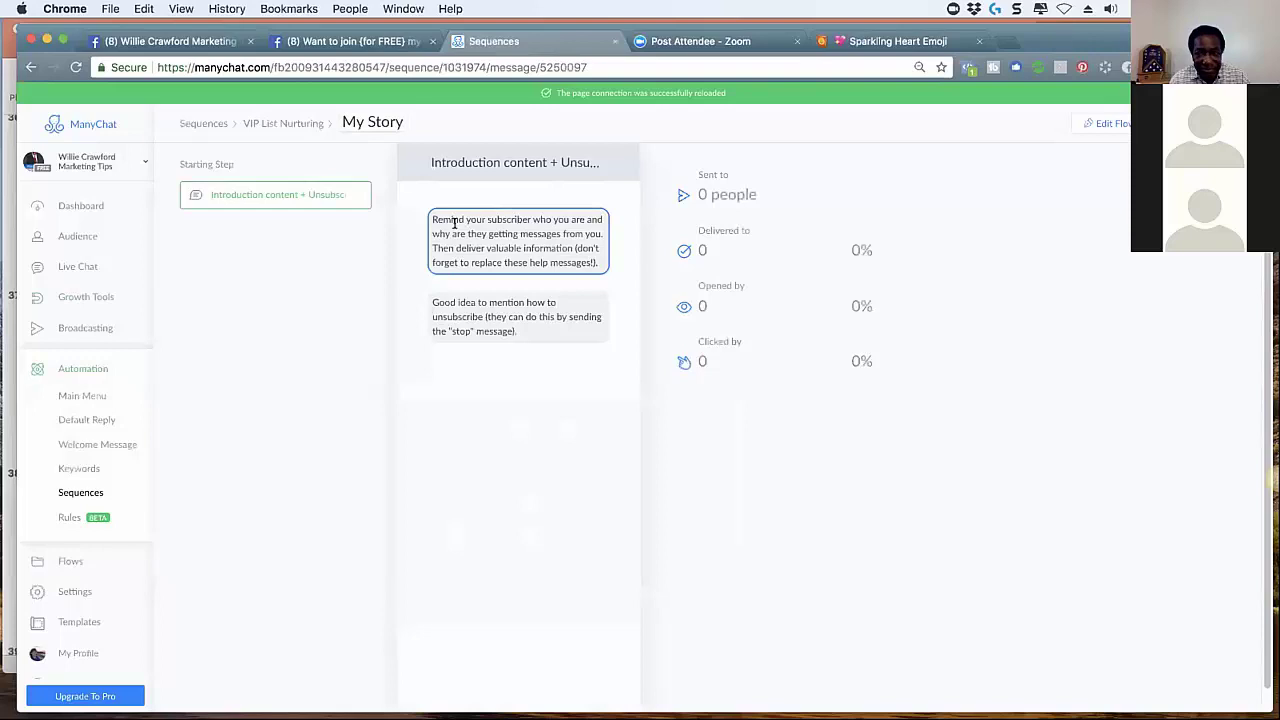
Replace the first text block of the My Story message with a placeholder saying the page owner will share his story here, and publish it
left_click_drag(432, 217, 603, 268)
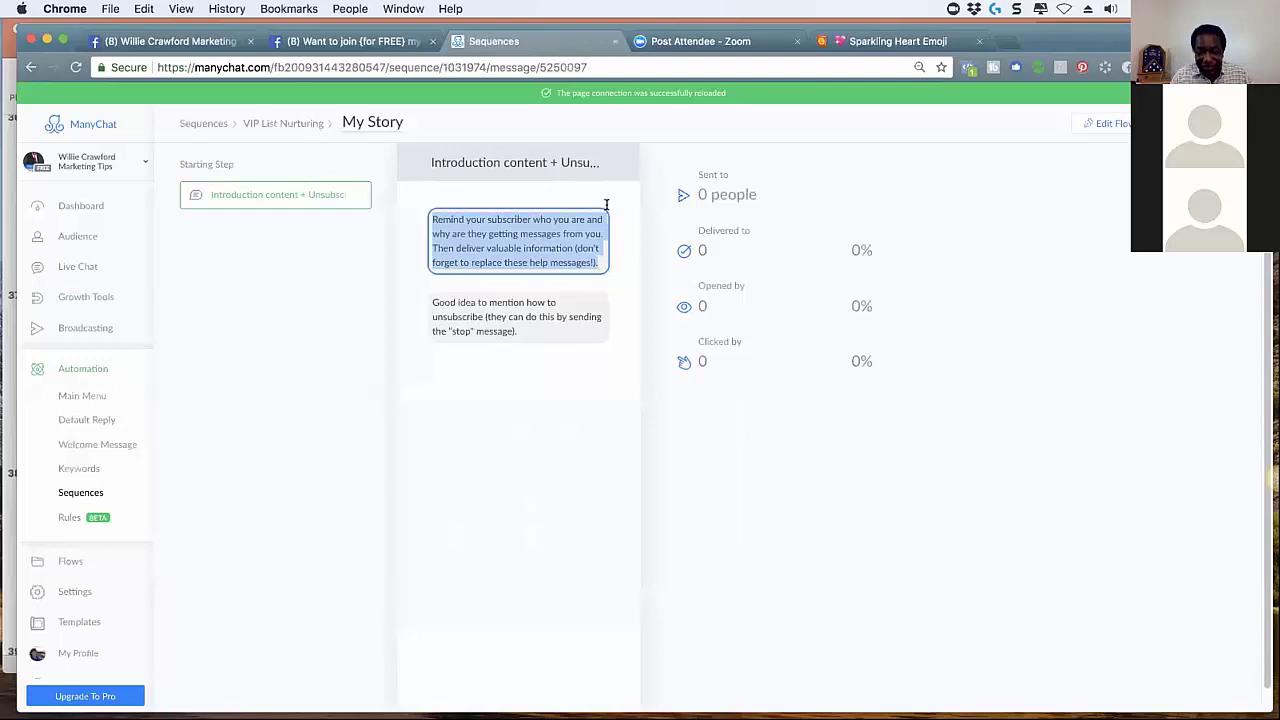
left_click(543, 255)
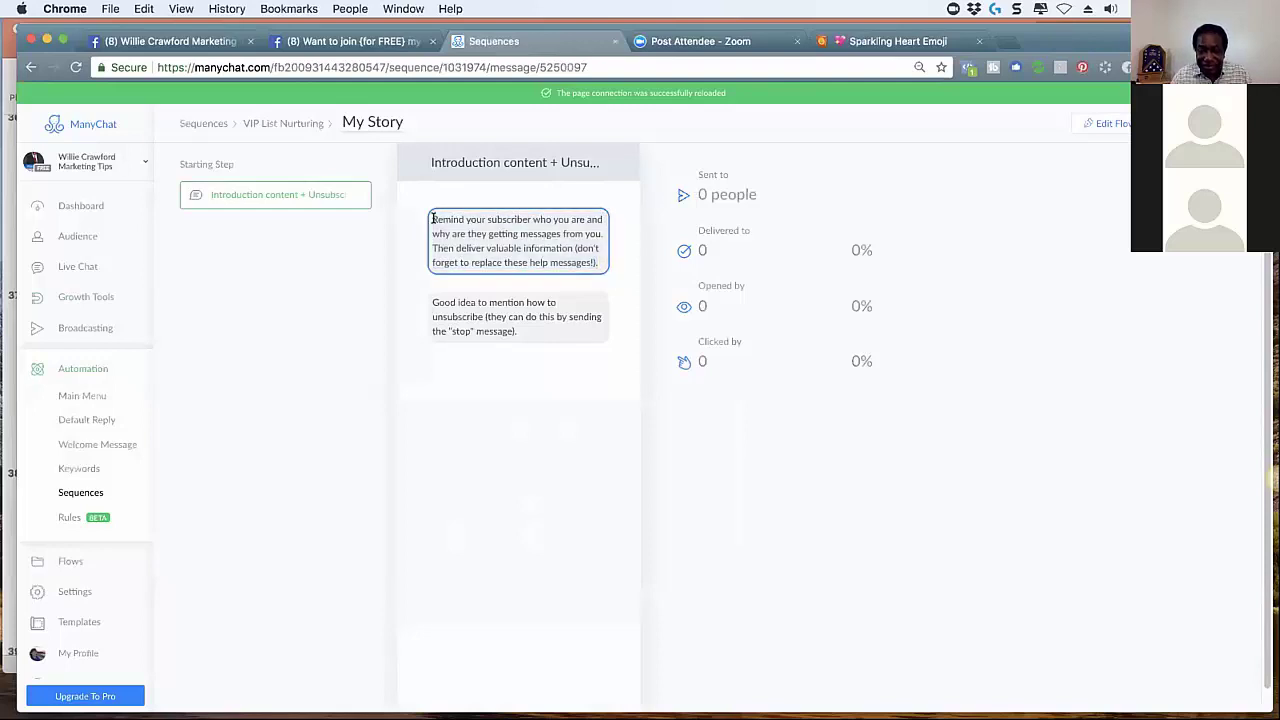
left_click(1080, 123)
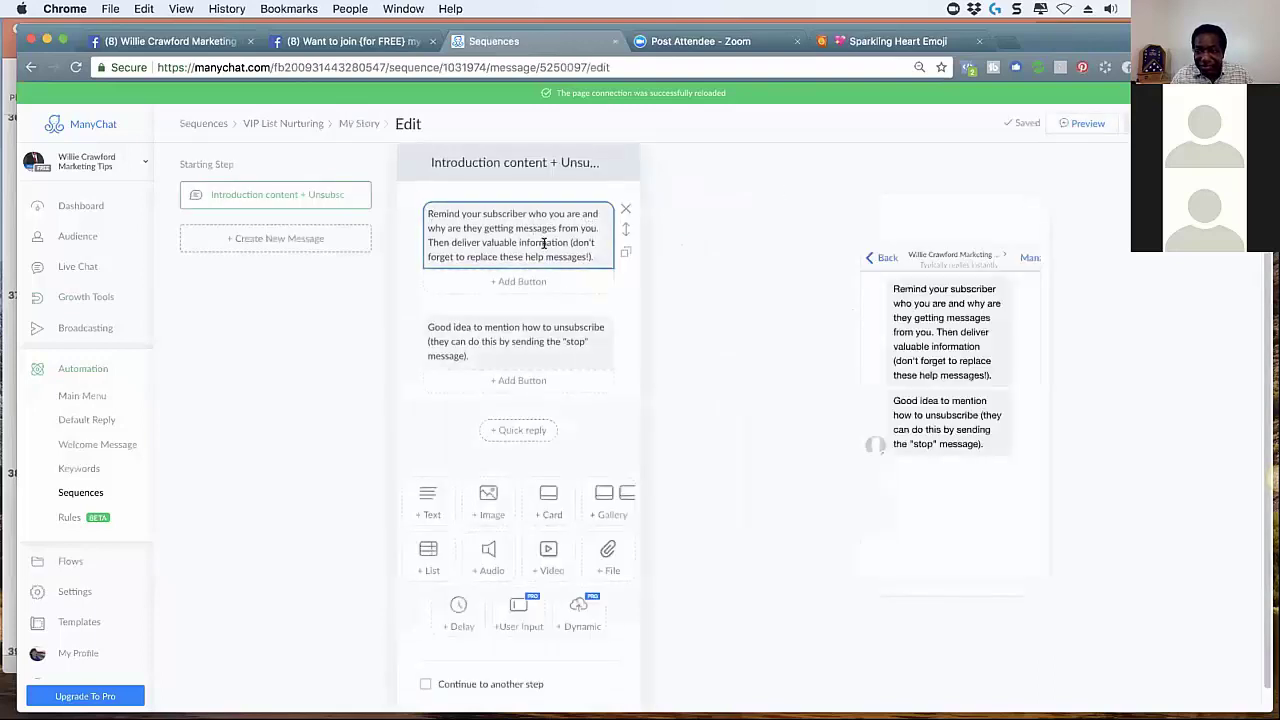
left_click_drag(587, 253, 446, 203)
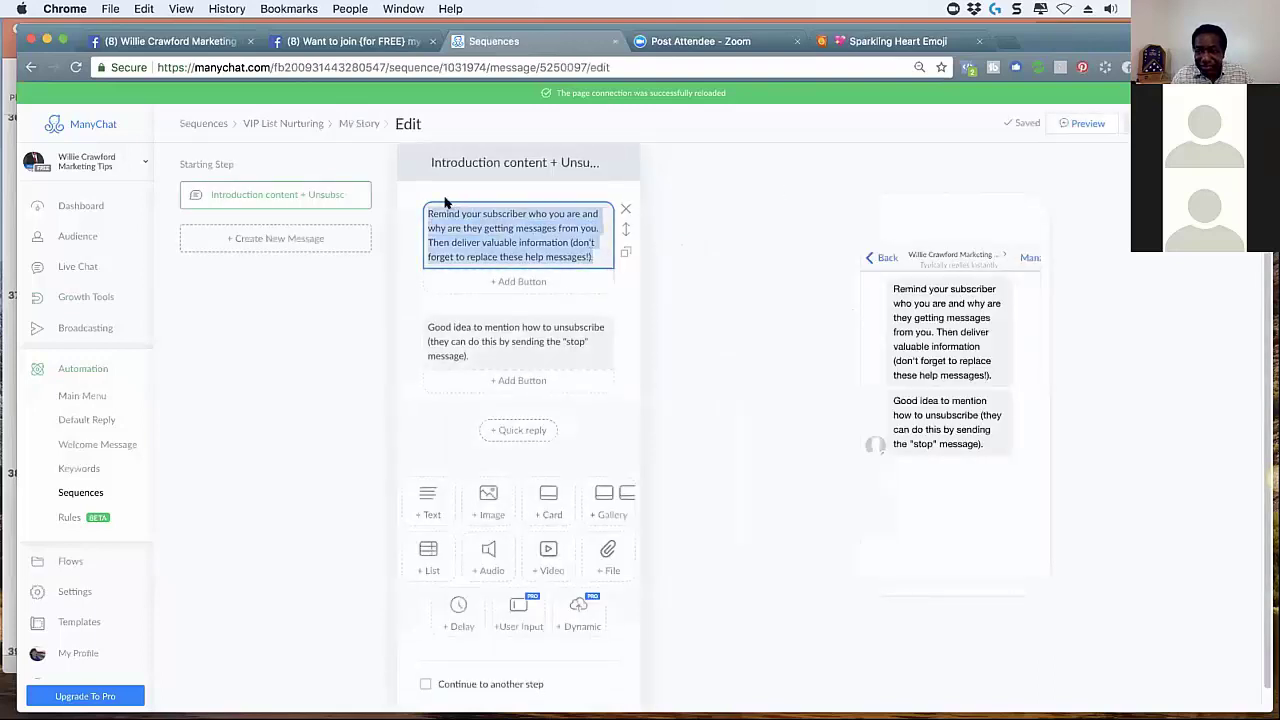
type("Willie w")
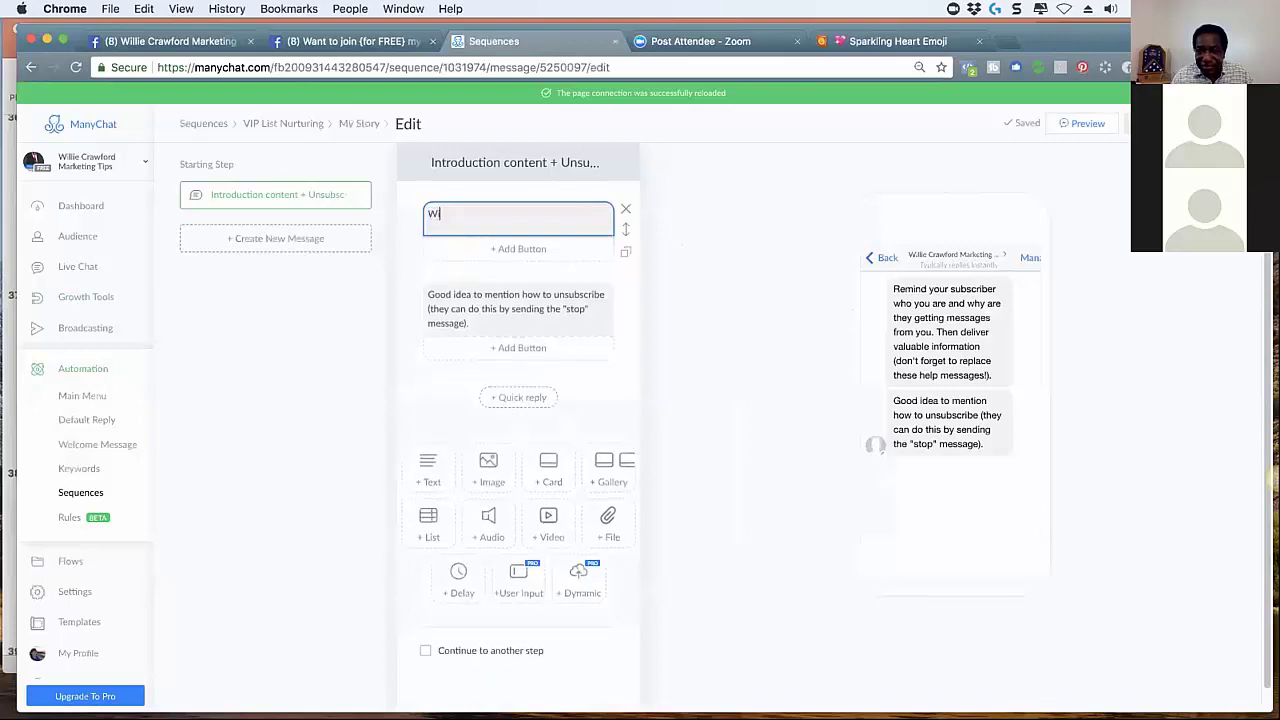
type("ill share his story yere")
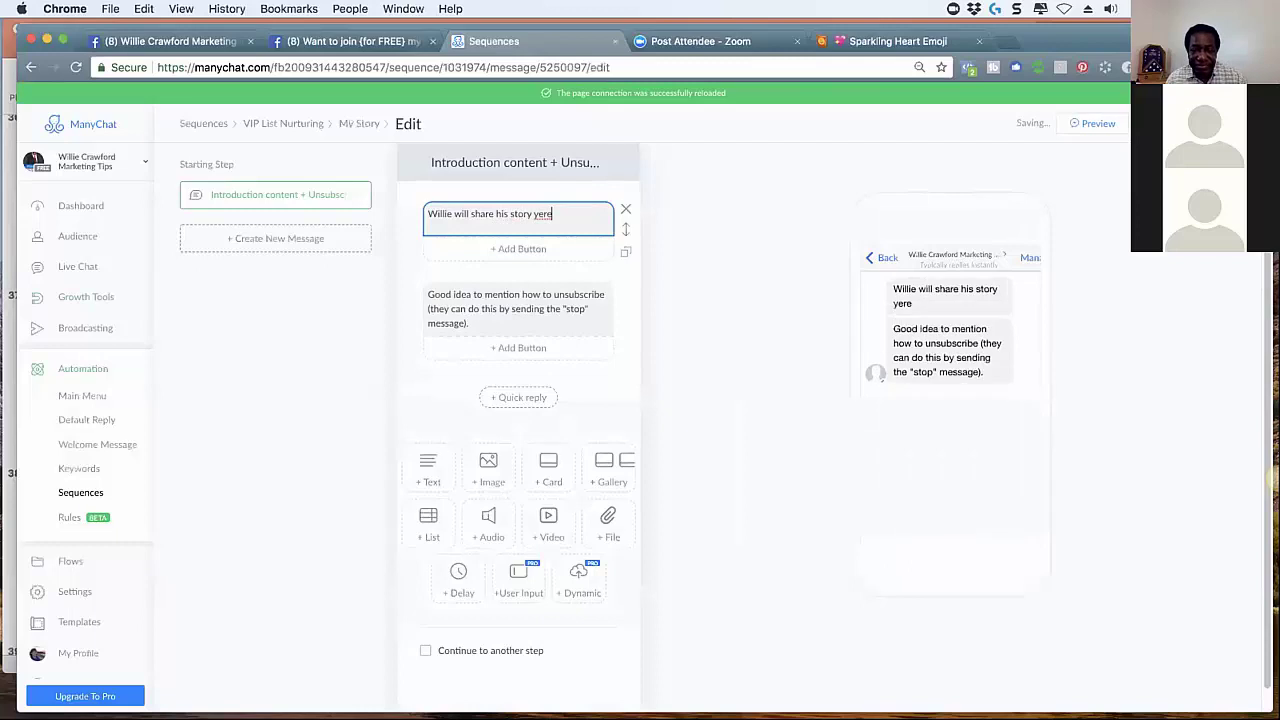
key("BackSpace")
key("BackSpace")
key("BackSpace")
key("BackSpace")
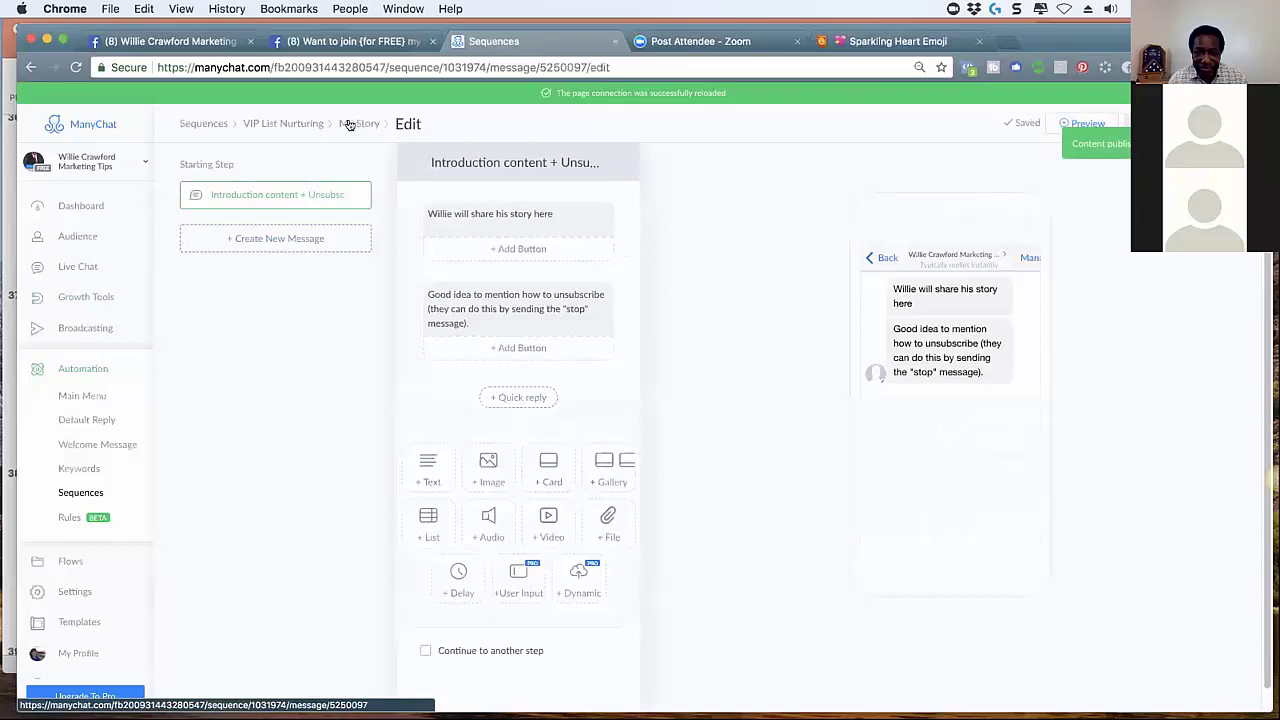
Return to the VIP List Nurturing sequence and deactivate the My Story message
left_click(270, 124)
left_click(340, 256)
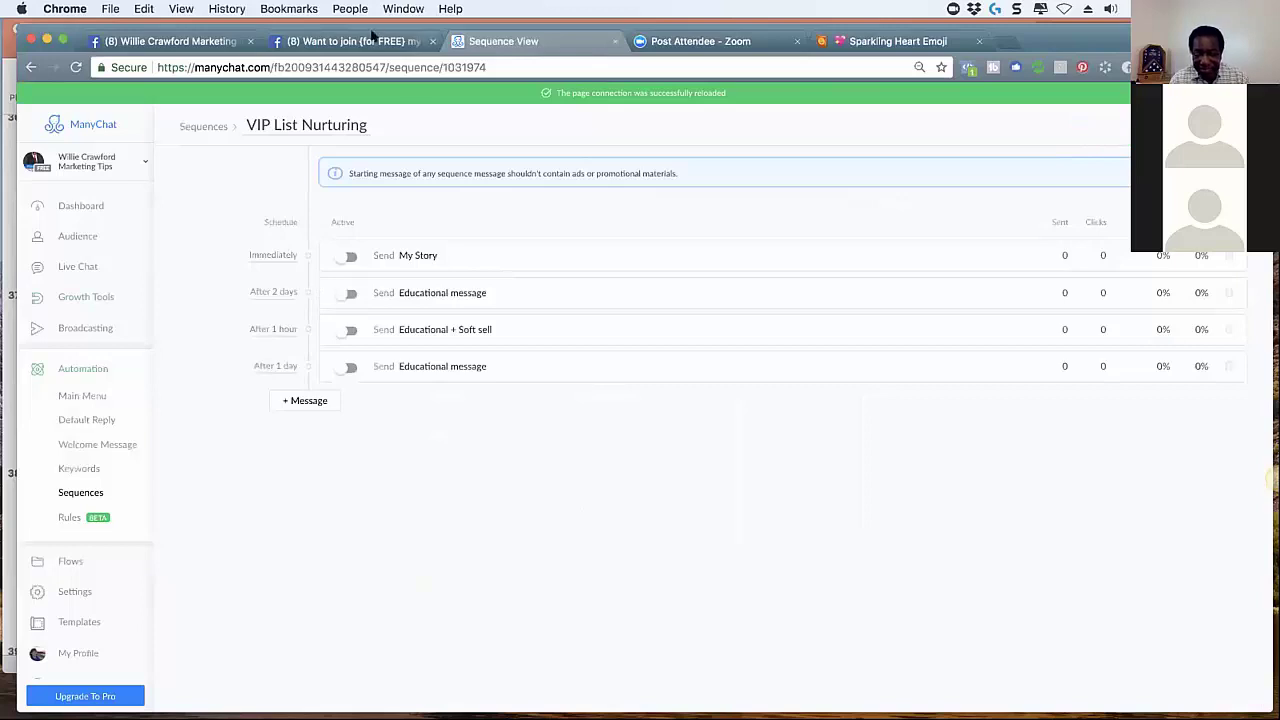
Check the audience list and the dashboard, and switch to the VIP list post on Facebook
left_click(86, 236)
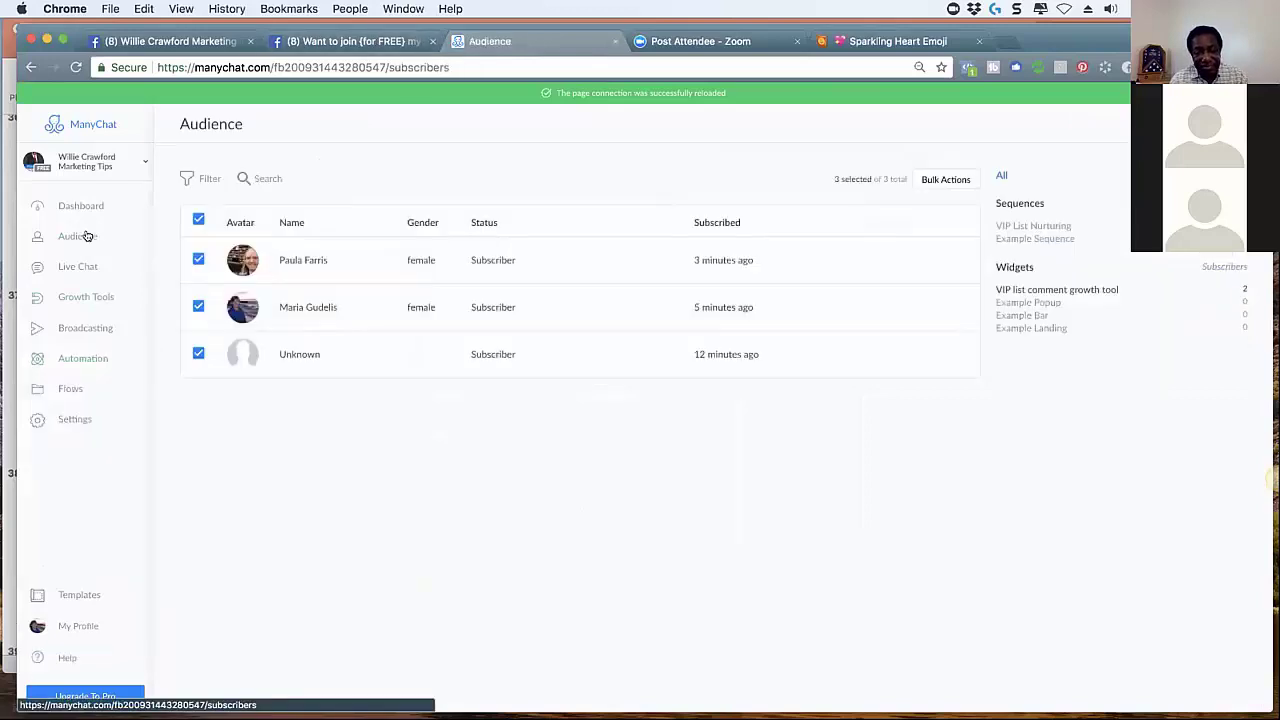
left_click(78, 206)
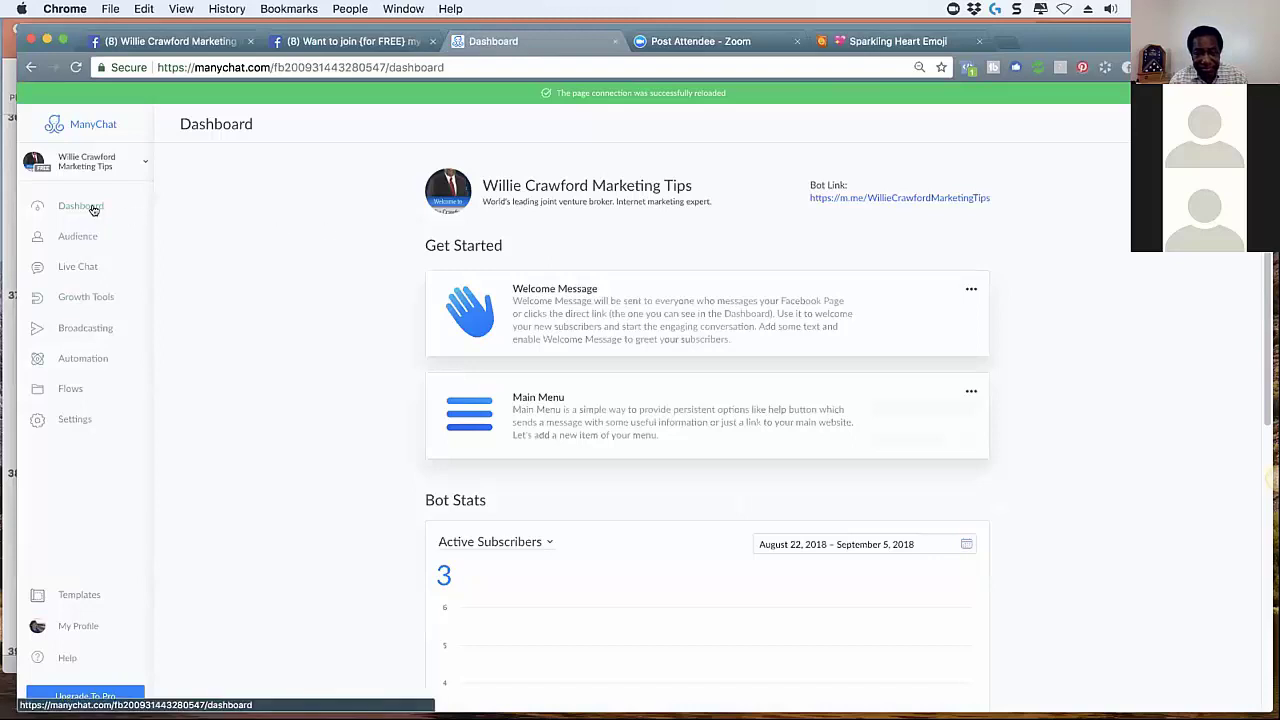
left_click(355, 42)
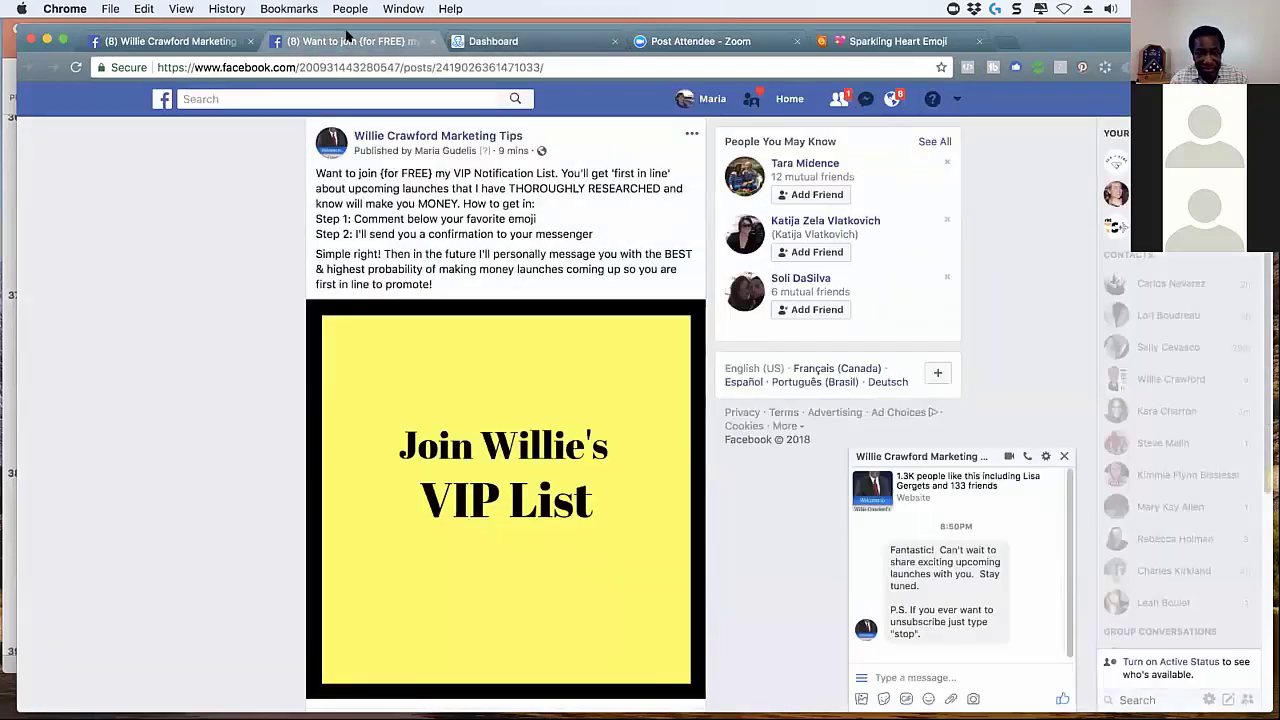